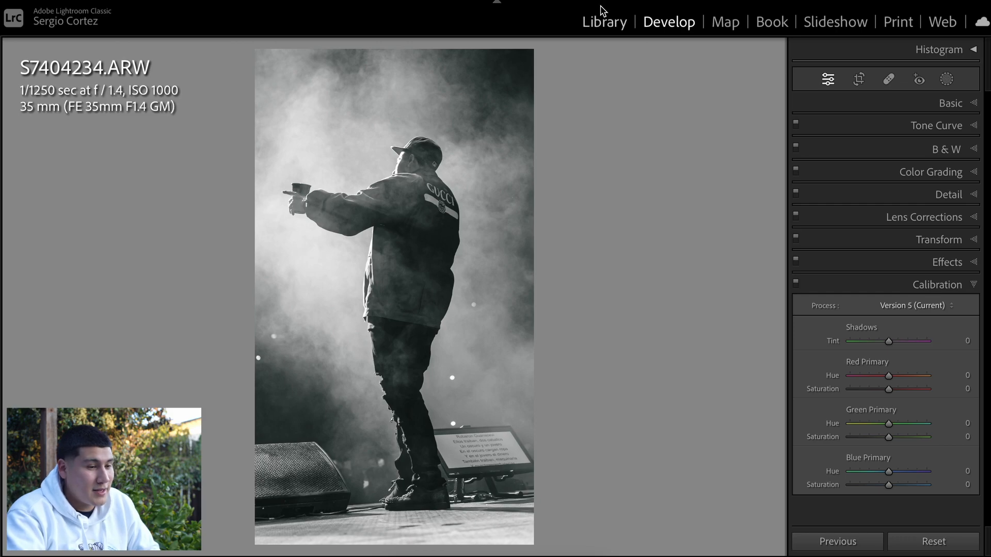
# Browse the concert shoot's thumbnails in the Library and examine the shots surrounding the black-and-white photo S7404234.ARW.
pyautogui.click(617, 23)
pyautogui.scroll(3, 608, 180)
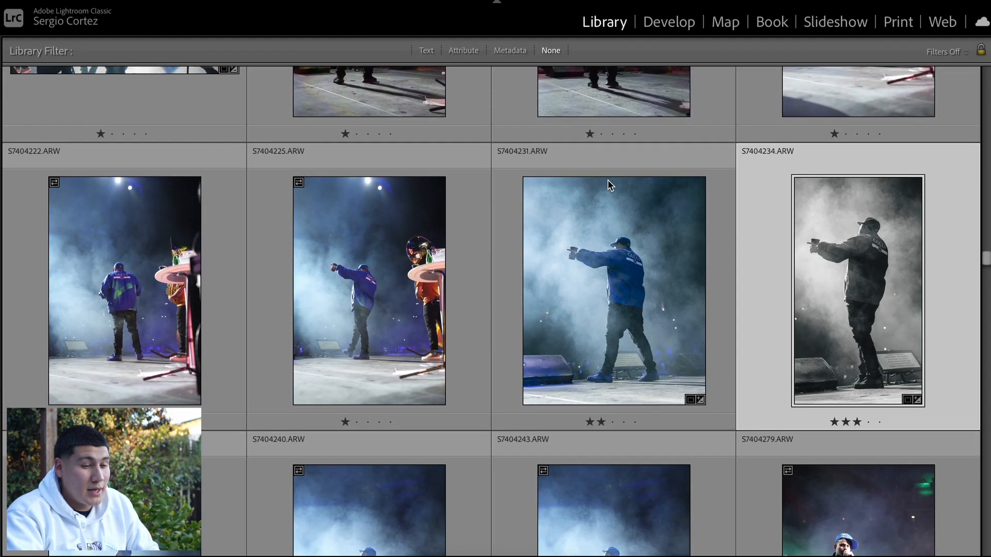
pyautogui.moveTo(4, 413)
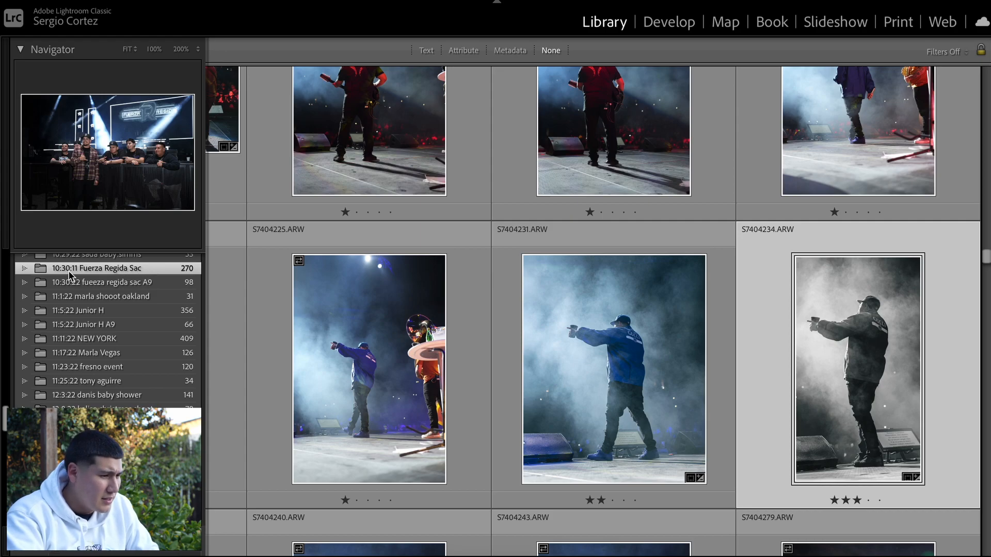
pyautogui.scroll(2, 71, 275)
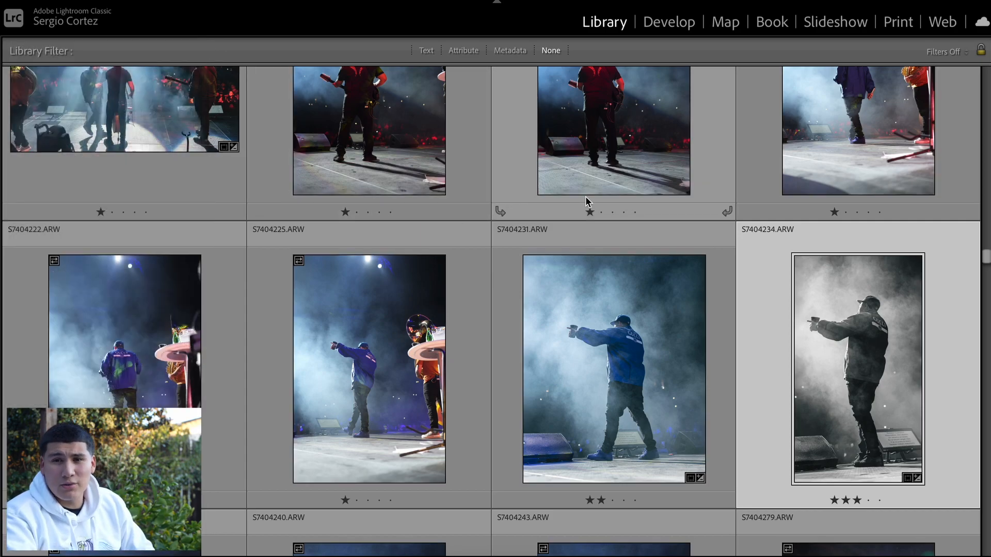
pyautogui.scroll(3, 690, 210)
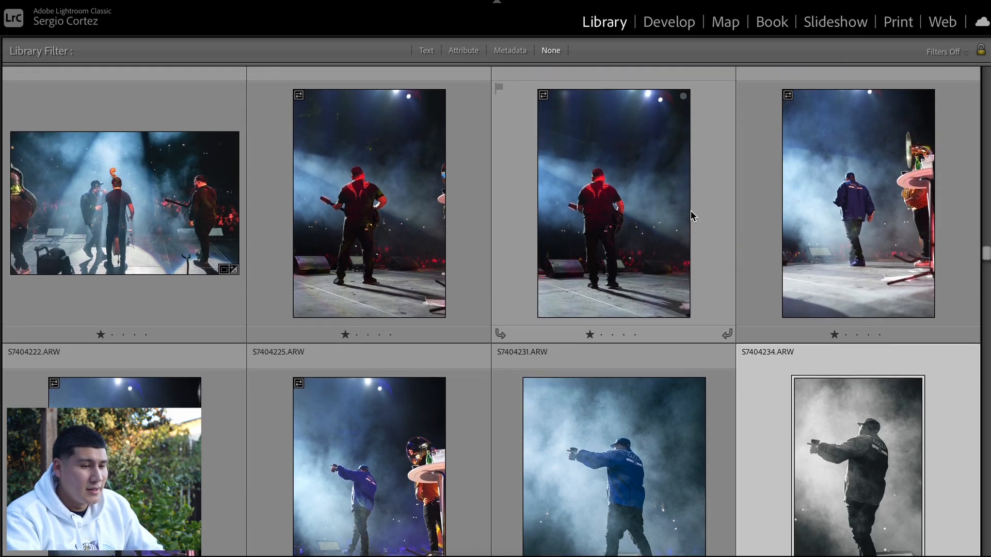
pyautogui.scroll(-6, 692, 216)
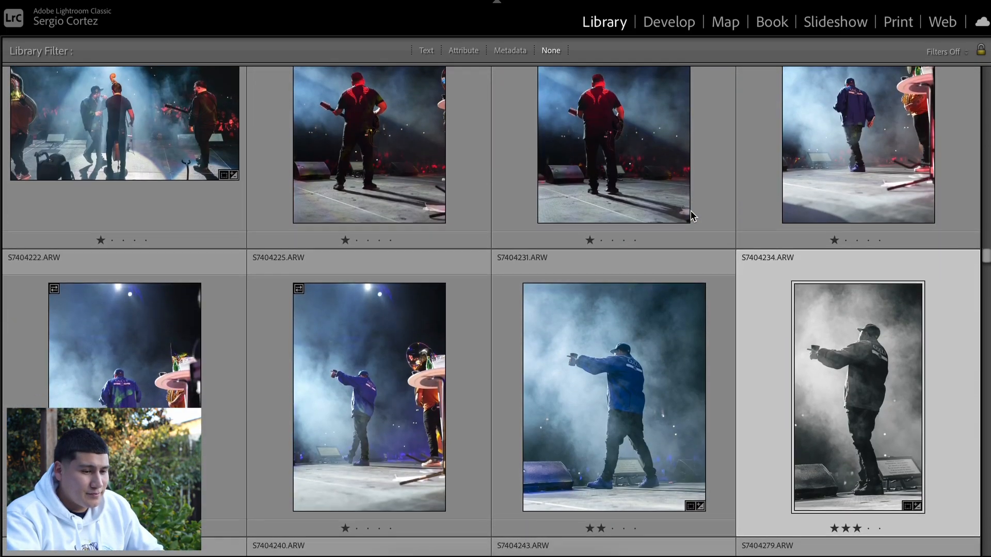
pyautogui.scroll(20, 692, 216)
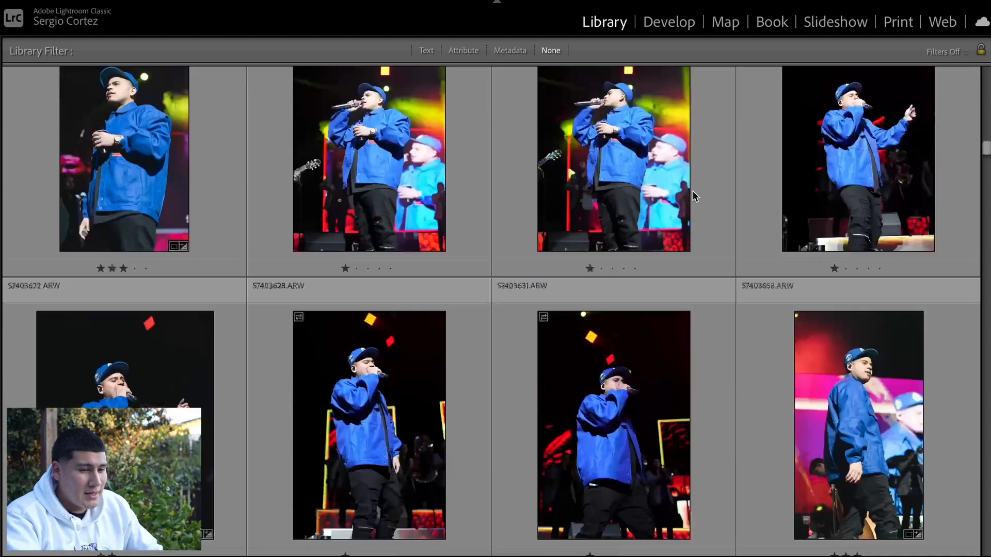
pyautogui.scroll(5, 694, 192)
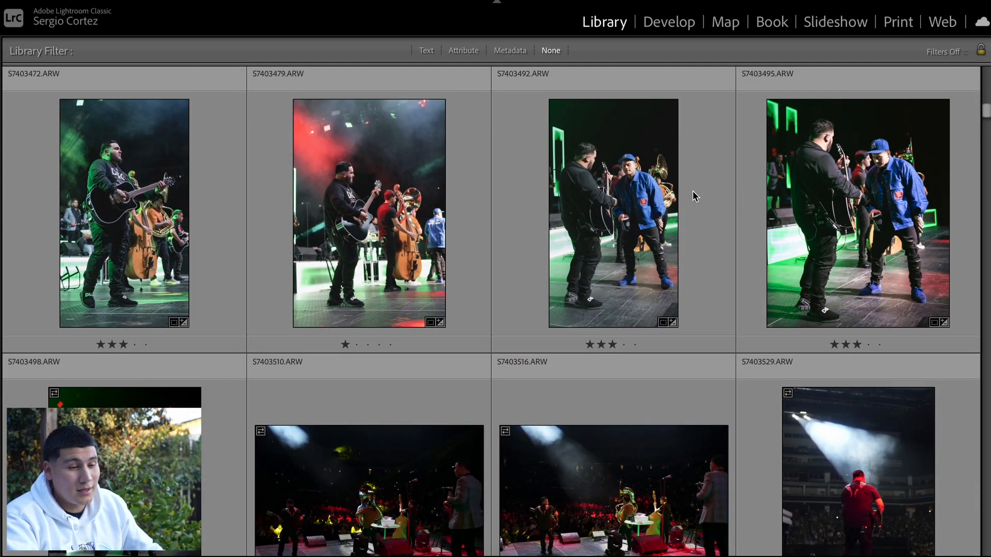
pyautogui.scroll(-2, 693, 195)
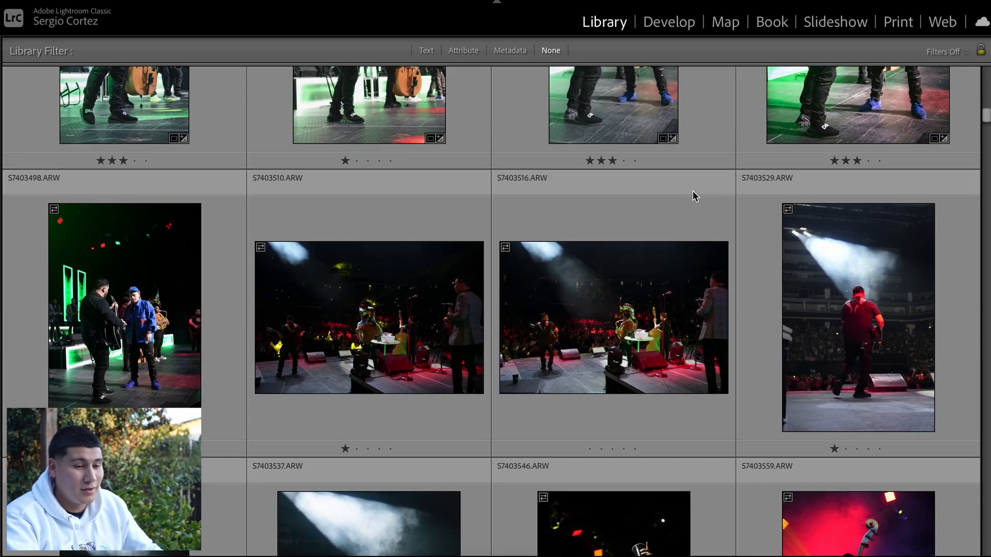
pyautogui.scroll(-5, 693, 195)
pyautogui.scroll(-2, 693, 196)
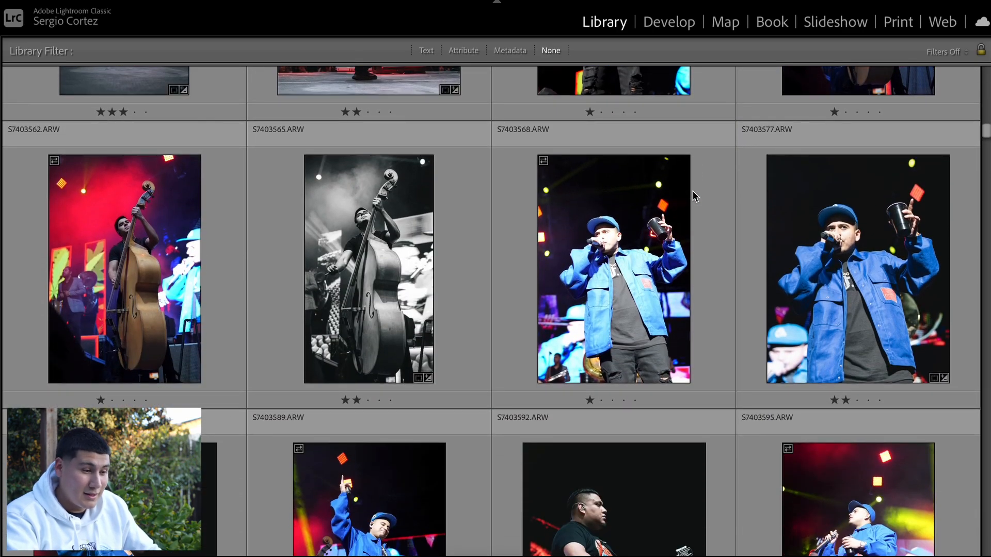
pyautogui.scroll(-4, 693, 195)
pyautogui.scroll(-20, 693, 191)
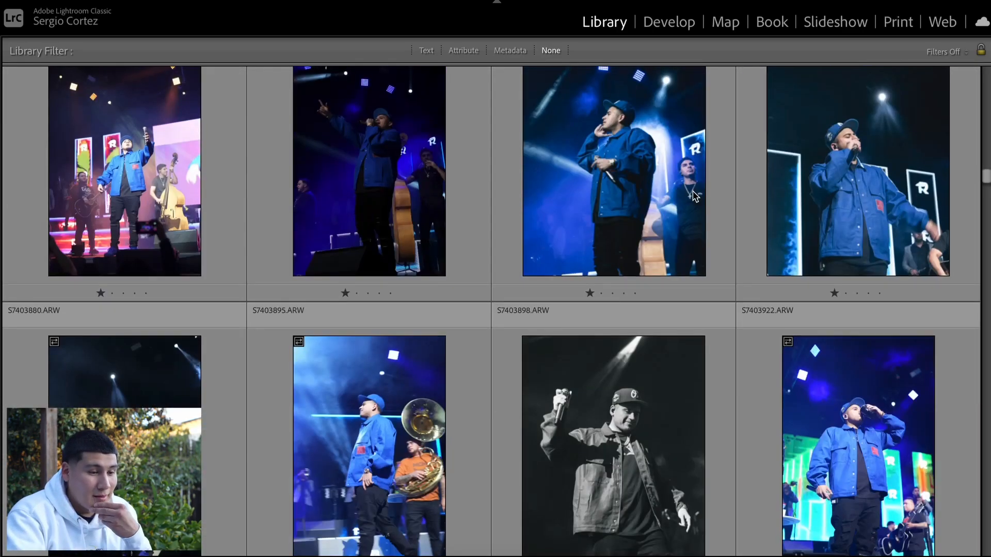
pyautogui.scroll(-20, 693, 191)
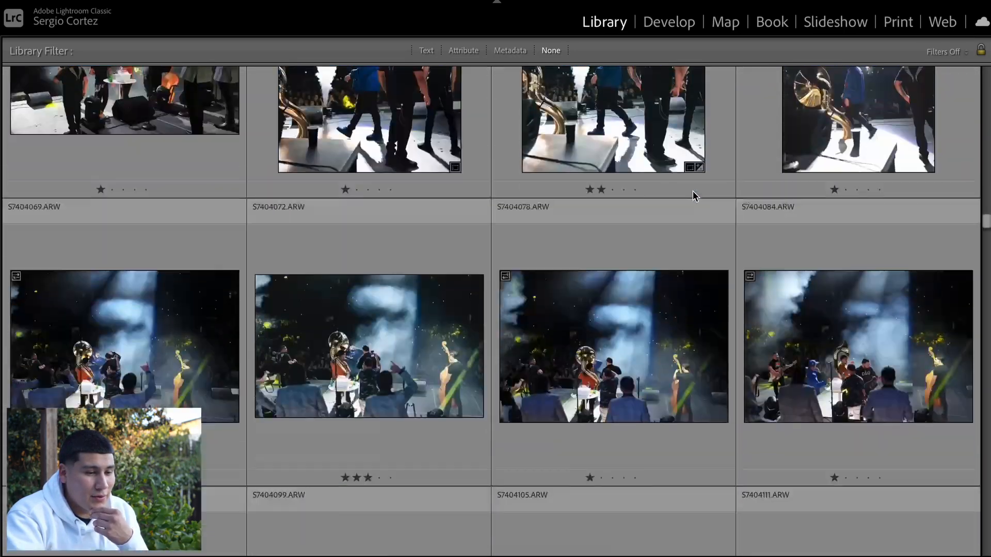
pyautogui.scroll(-10, 693, 194)
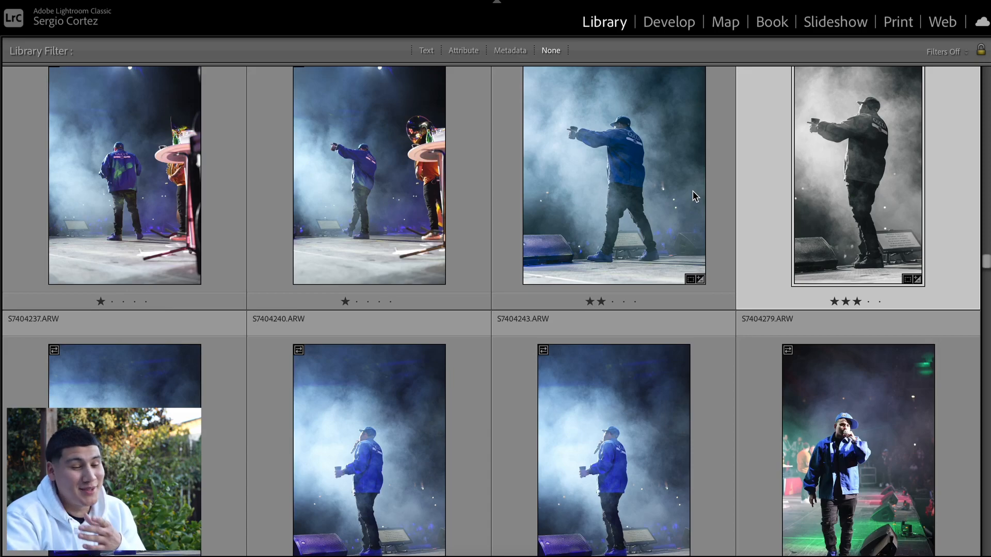
pyautogui.scroll(-1, 693, 191)
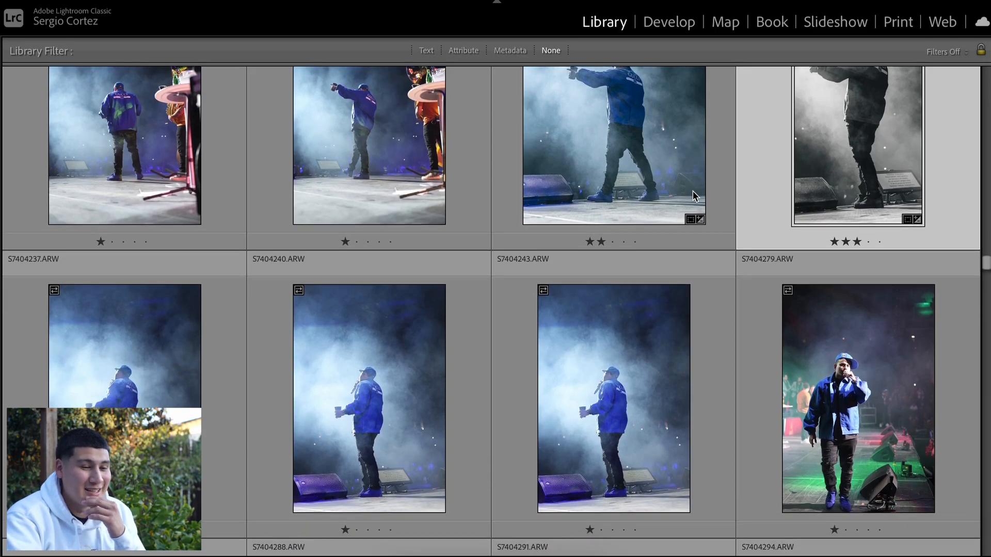
pyautogui.scroll(3, 693, 191)
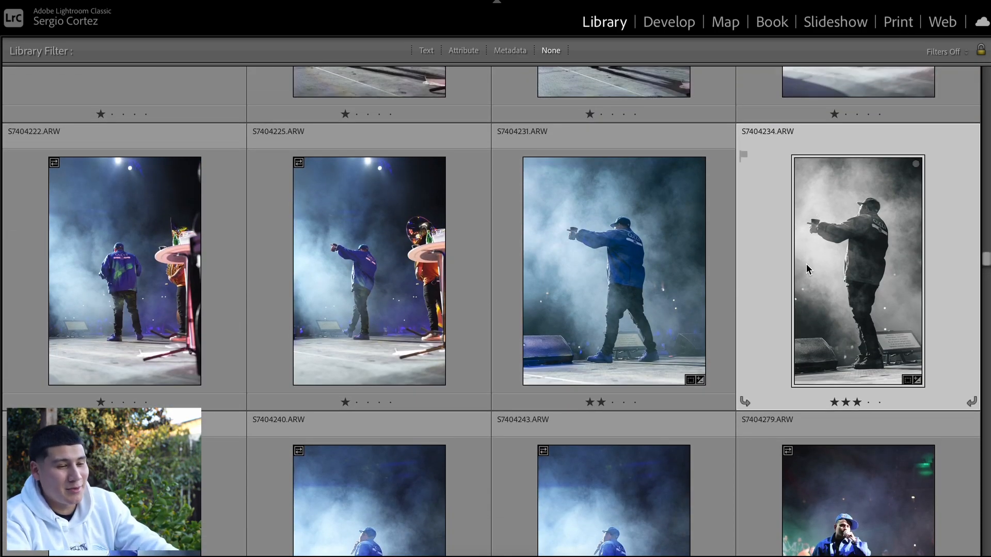
# Open S7404234.ARW in Develop and compare its edit with the before state and the colour version.
pyautogui.press('d')
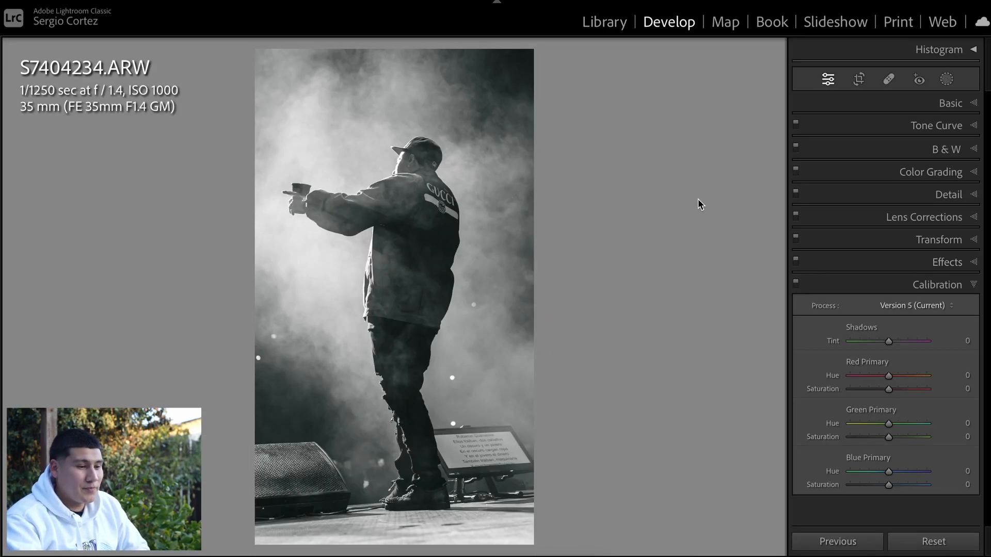
pyautogui.press('\\')
pyautogui.press('\\')
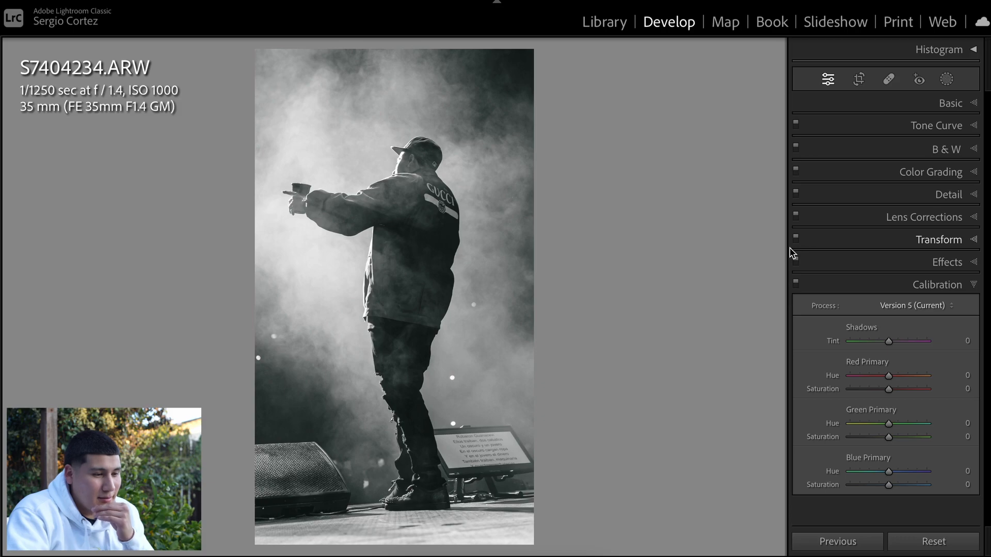
pyautogui.press('v')
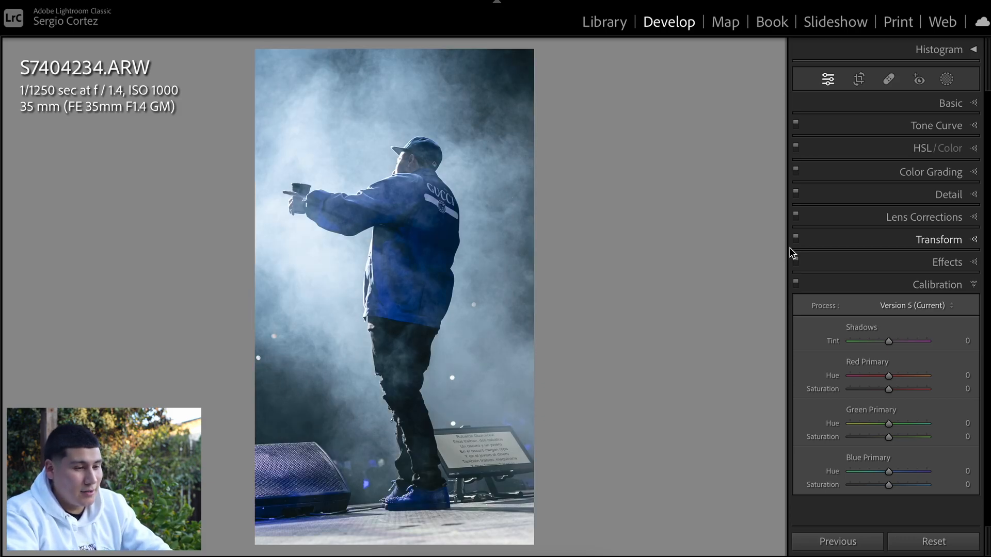
pyautogui.press('v')
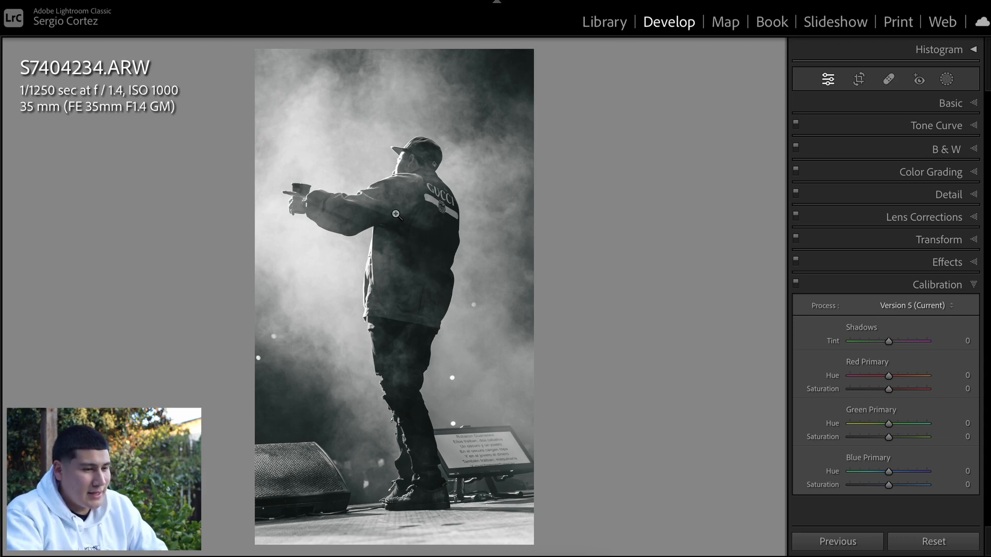
pyautogui.press('6')
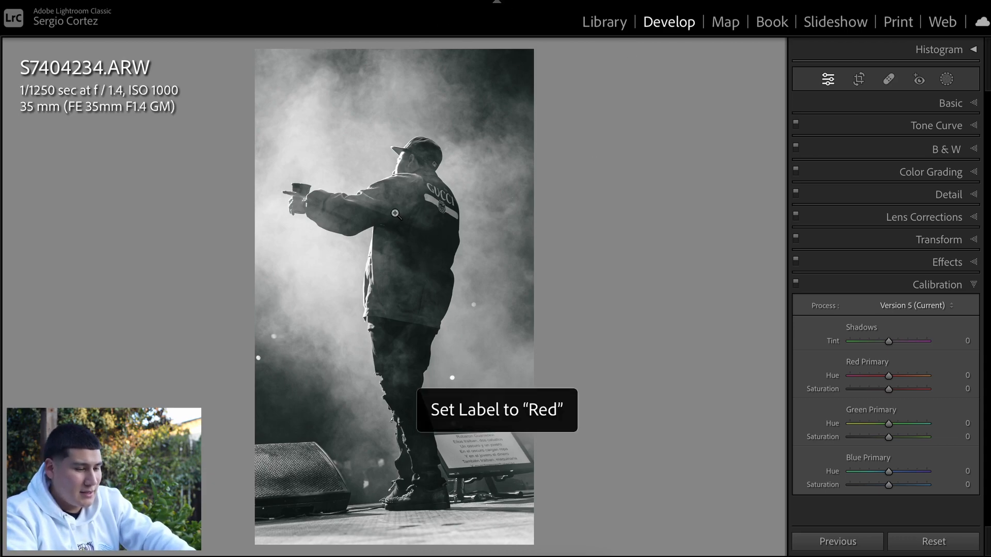
pyautogui.hotkey('ctrl', 'z')
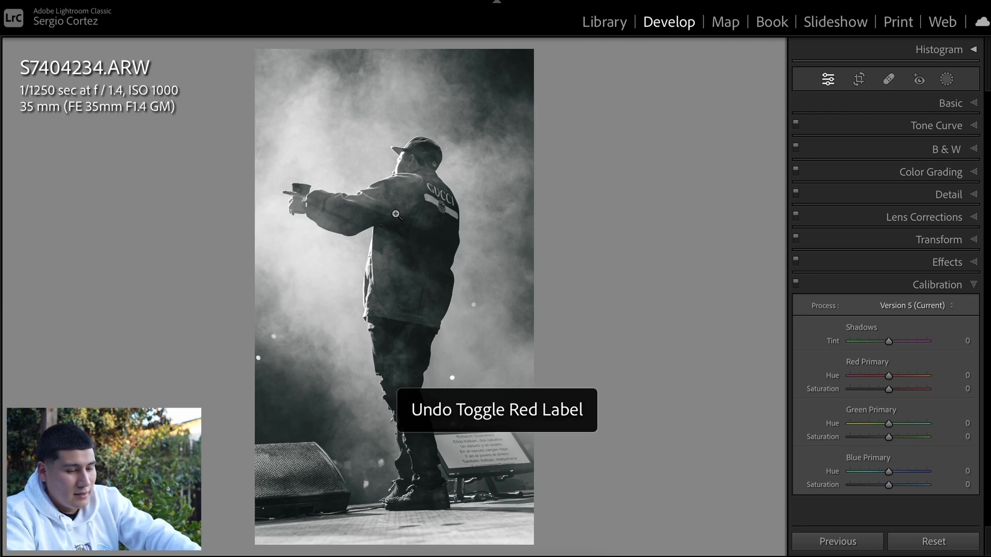
# Reset the photo's crop to the full frame with the Original aspect ratio.
pyautogui.press('r')
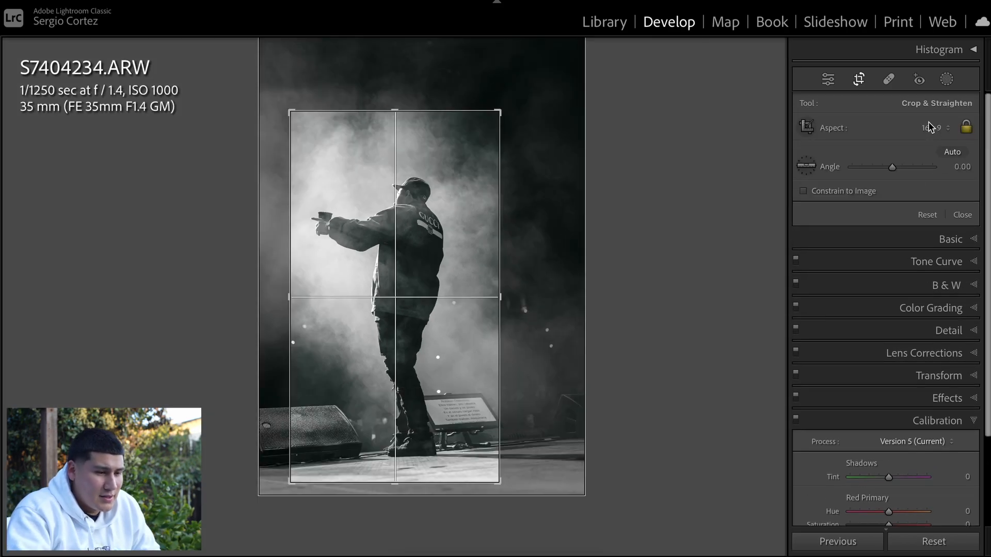
pyautogui.click(929, 128)
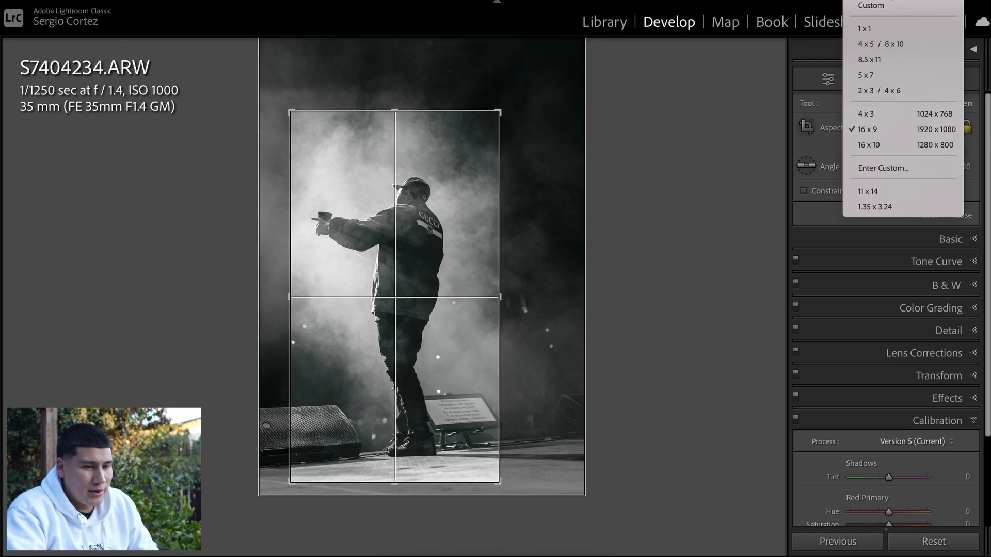
pyautogui.click(892, 1)
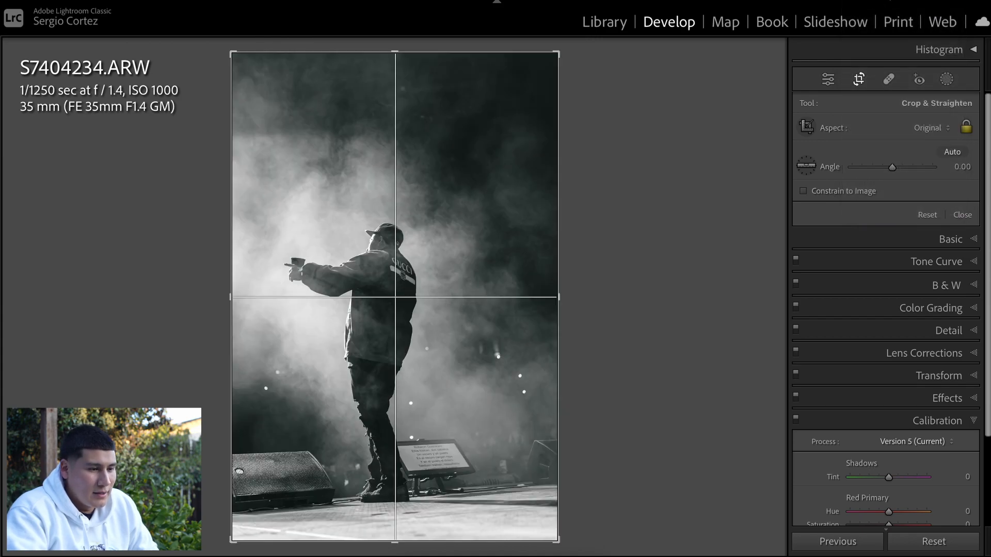
pyautogui.press('Escape')
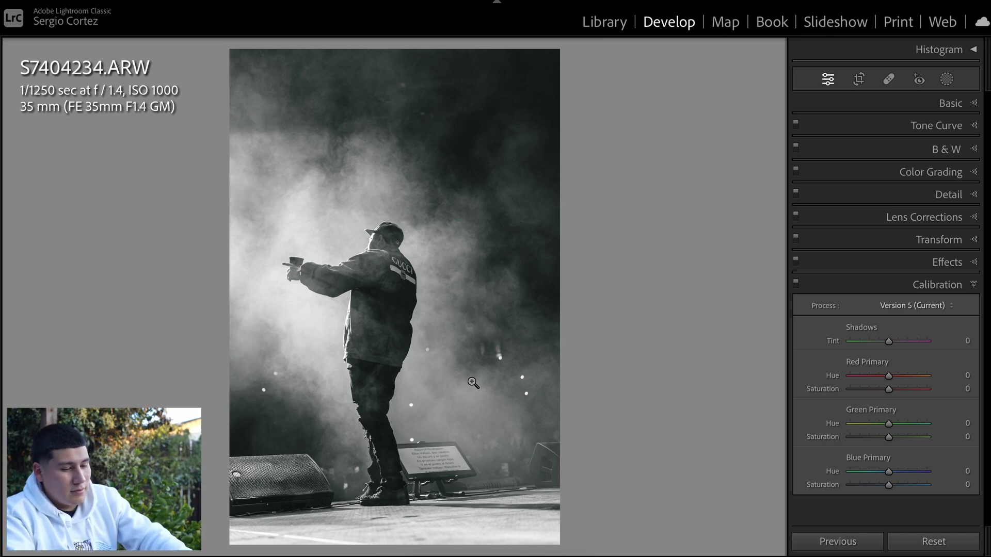
pyautogui.press('r')
pyautogui.press('r')
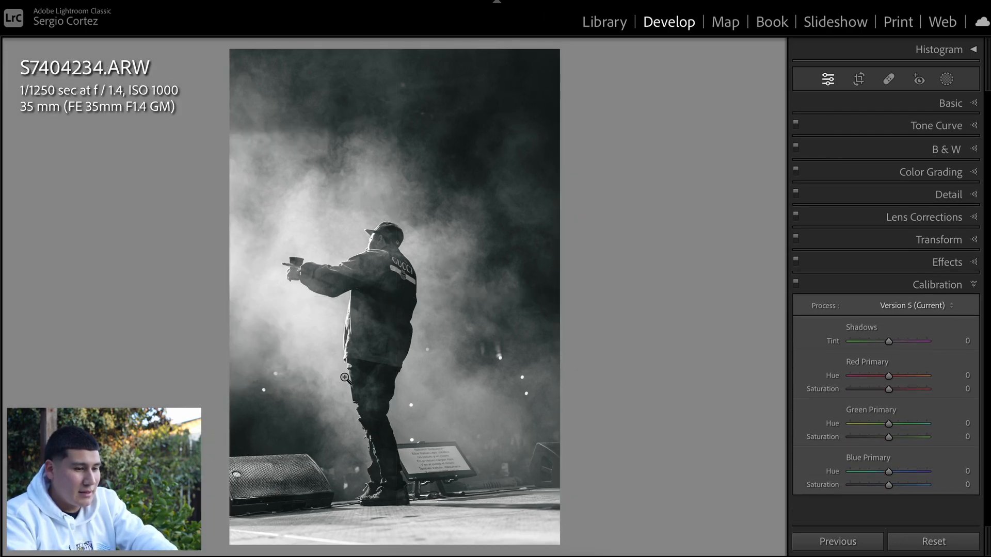
# Crop the photo tighter around the performer at the Original aspect ratio, keeping his feet and the stage floor in frame.
pyautogui.press('r')
pyautogui.moveTo(561, 289); pyautogui.dragTo(522, 286)
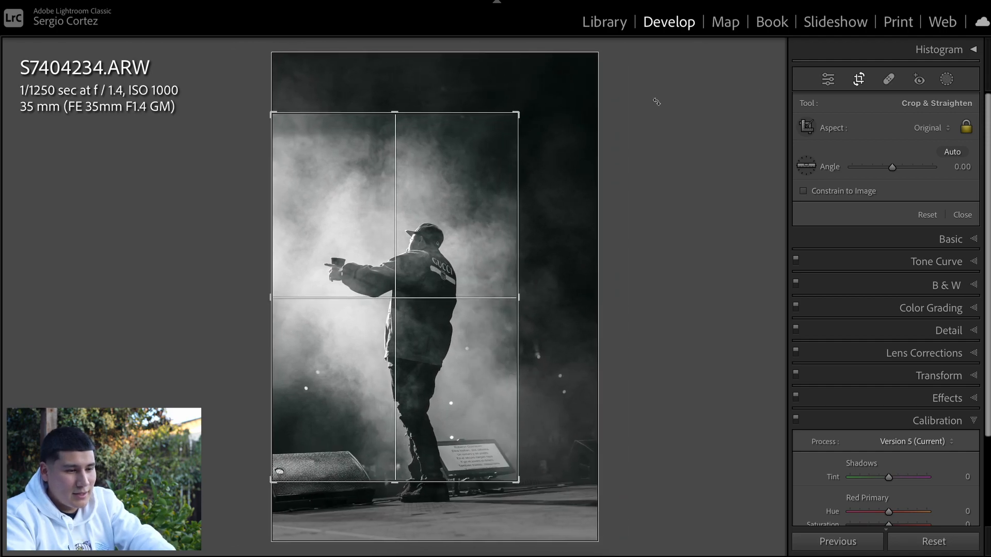
pyautogui.moveTo(346, 348); pyautogui.dragTo(334, 311)
pyautogui.press('Return')
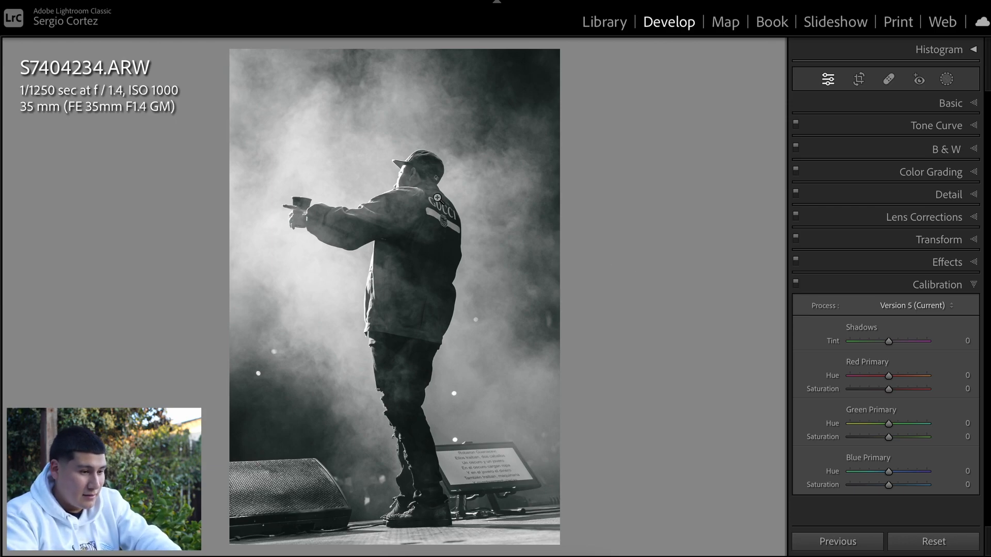
pyautogui.press('r')
pyautogui.scroll(1, 437, 198)
pyautogui.scroll(-2, 436, 197)
pyautogui.press('r')
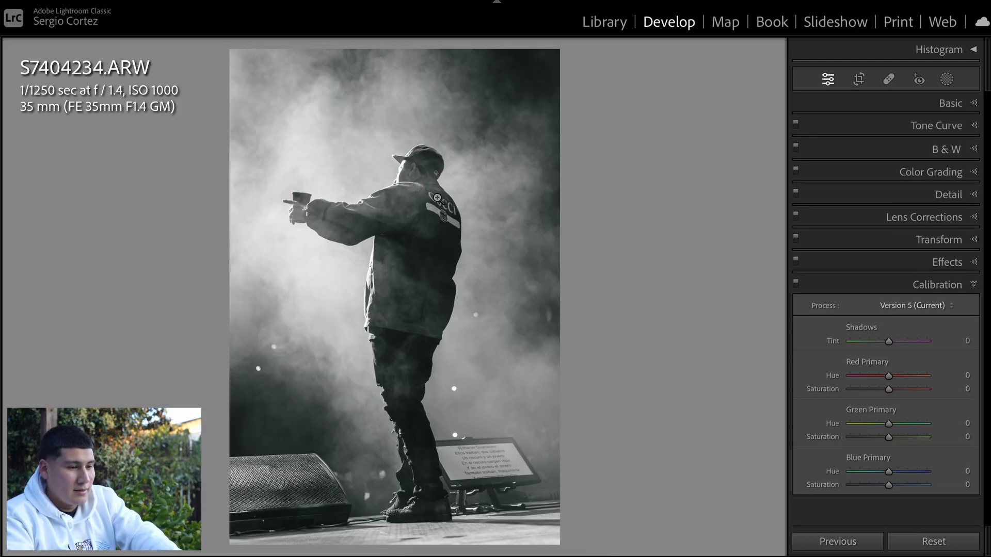
# Compare the framing before and after the last crop adjustment, keeping the adjusted crop.
pyautogui.hotkey('ctrl', 'z')
pyautogui.hotkey('ctrl', 'z')
pyautogui.hotkey('ctrl', 'shift', 'z')
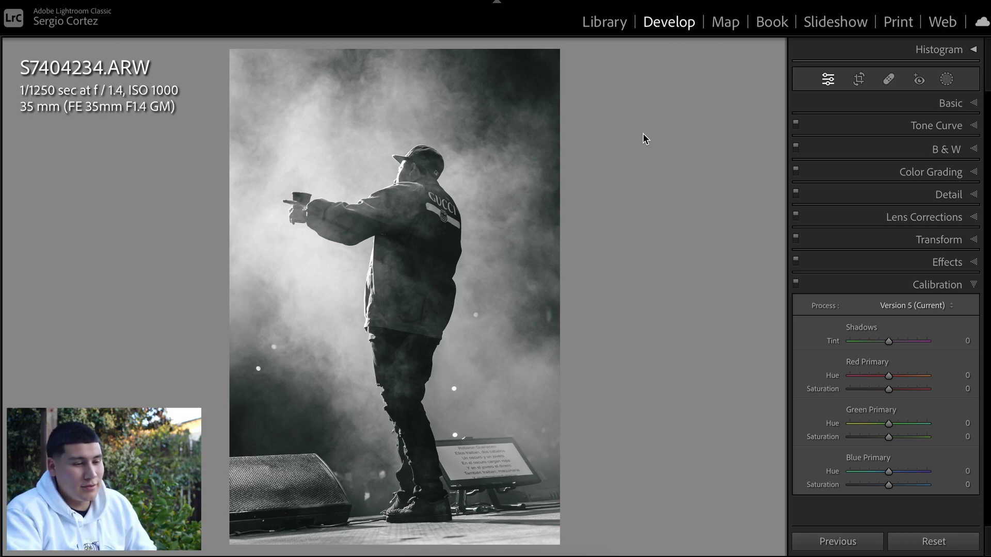
# Add a large radial gradient mask over the smoke in the photo's upper-left corner.
pyautogui.click(947, 79)
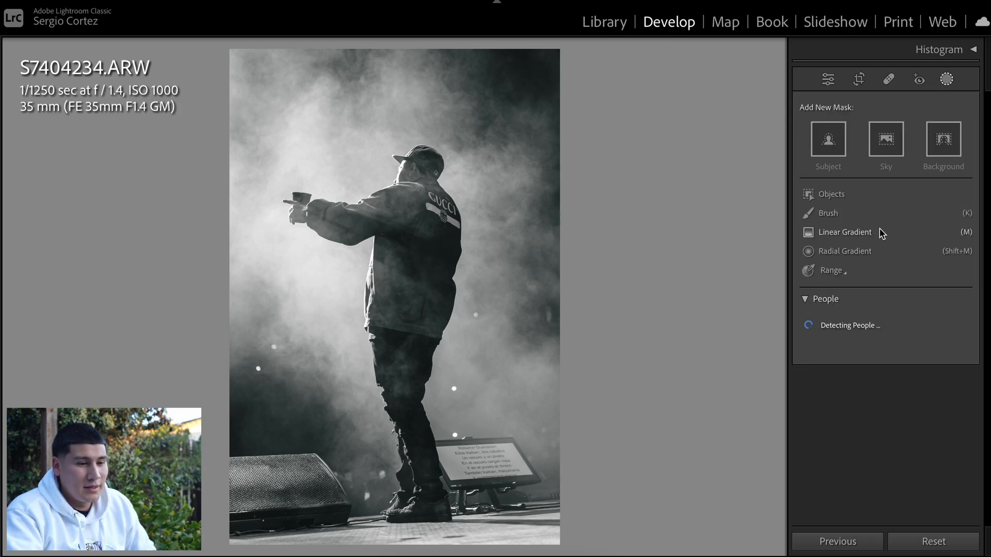
pyautogui.click(853, 251)
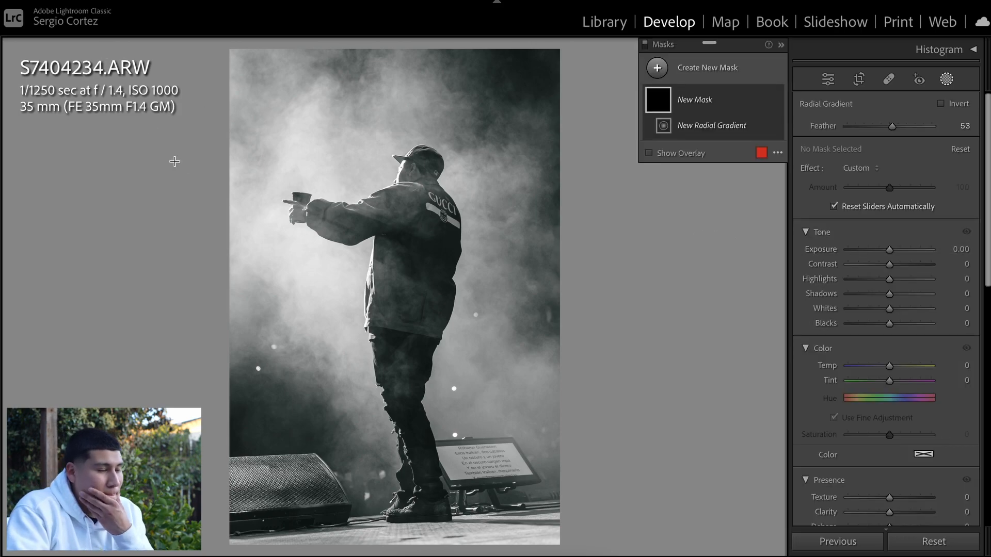
pyautogui.moveTo(147, 79)
pyautogui.mouseDown()
pyautogui.moveTo(260, 247)
pyautogui.moveTo(327, 285)
pyautogui.moveTo(366, 254)
pyautogui.moveTo(314, 301)
pyautogui.moveTo(252, 159)
pyautogui.moveTo(274, 142)
pyautogui.moveTo(359, 275)
pyautogui.moveTo(331, 173)
pyautogui.moveTo(336, 326)
pyautogui.moveTo(339, 312)
pyautogui.mouseUp()
pyautogui.moveTo(335, 140); pyautogui.dragTo(220, 63)
pyautogui.moveTo(149, 82); pyautogui.dragTo(177, 67)
pyautogui.moveTo(382, 183); pyautogui.dragTo(348, 115)
# Set the radial gradient mask's Dehaze to −45, compare the effect, and raise its Clarity to 10.
pyautogui.scroll(-4, 874, 447)
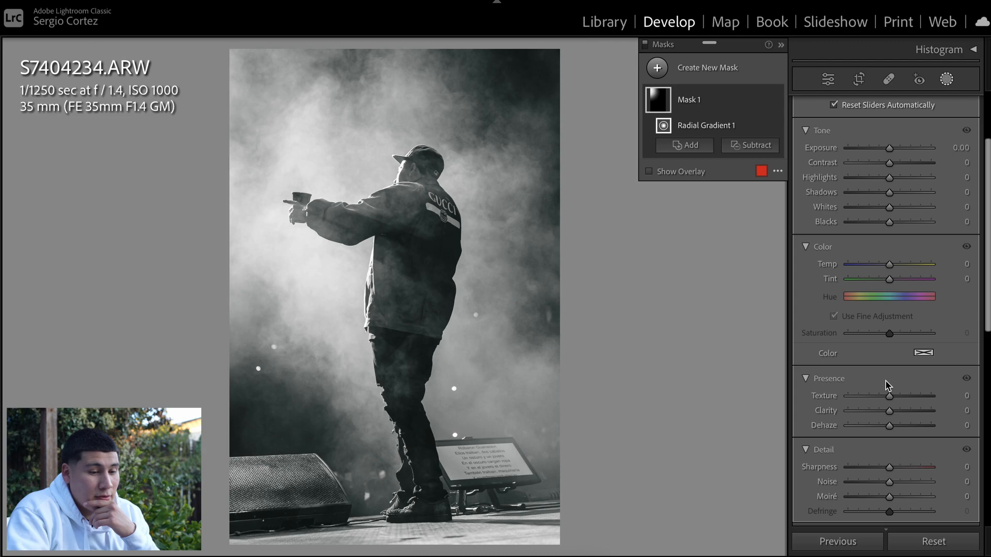
pyautogui.scroll(-1, 909, 429)
pyautogui.moveTo(889, 398); pyautogui.dragTo(870, 407)
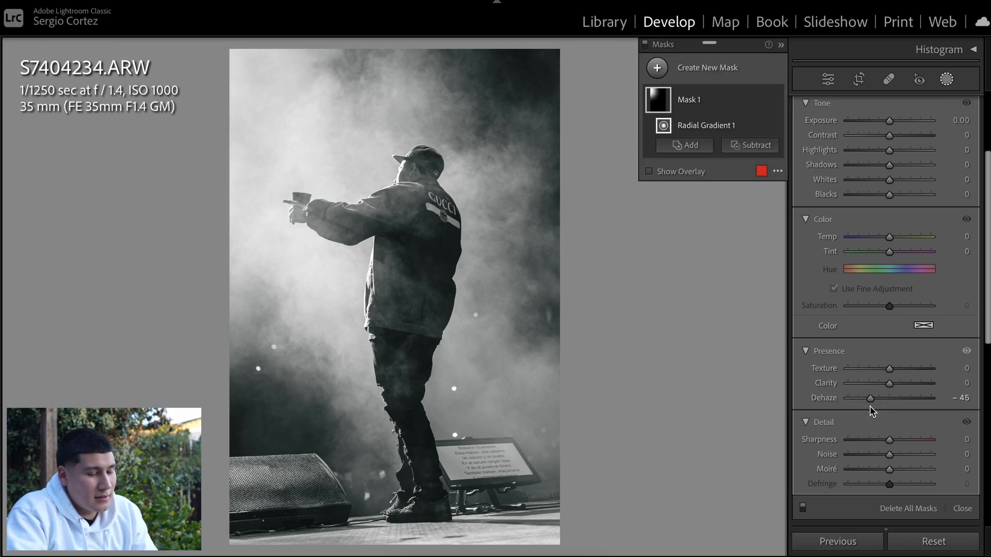
pyautogui.hotkey('ctrl', 'z')
pyautogui.hotkey('ctrl', 'y')
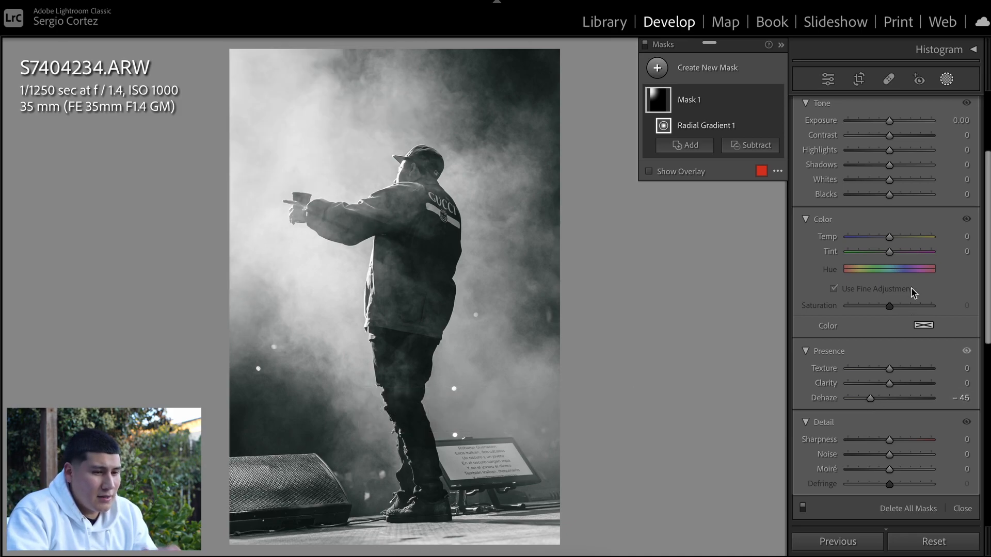
pyautogui.moveTo(891, 386); pyautogui.dragTo(895, 386)
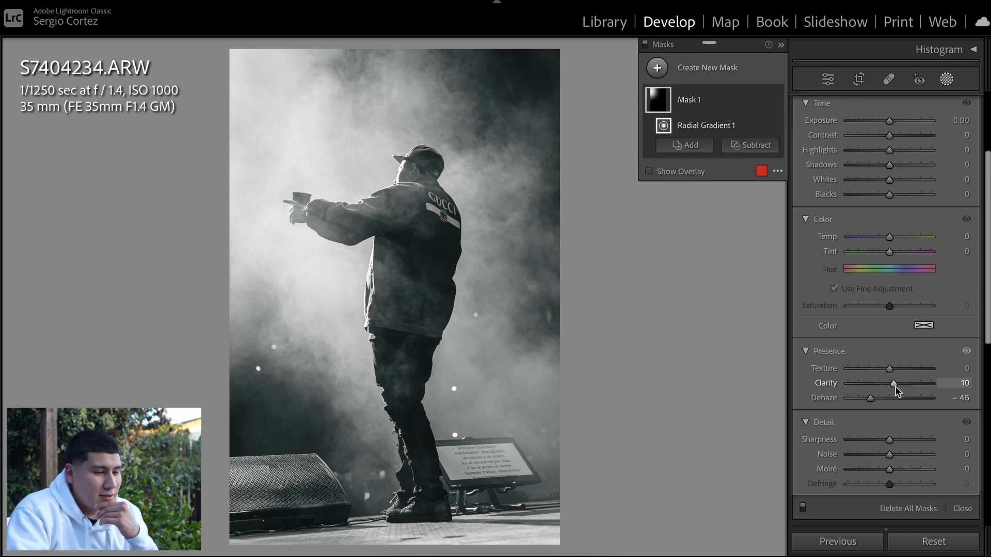
# Leave masking, show the Basic adjustments, and compare the photo in color with its black-and-white treatment.
pyautogui.hotkey('shift', 'w')
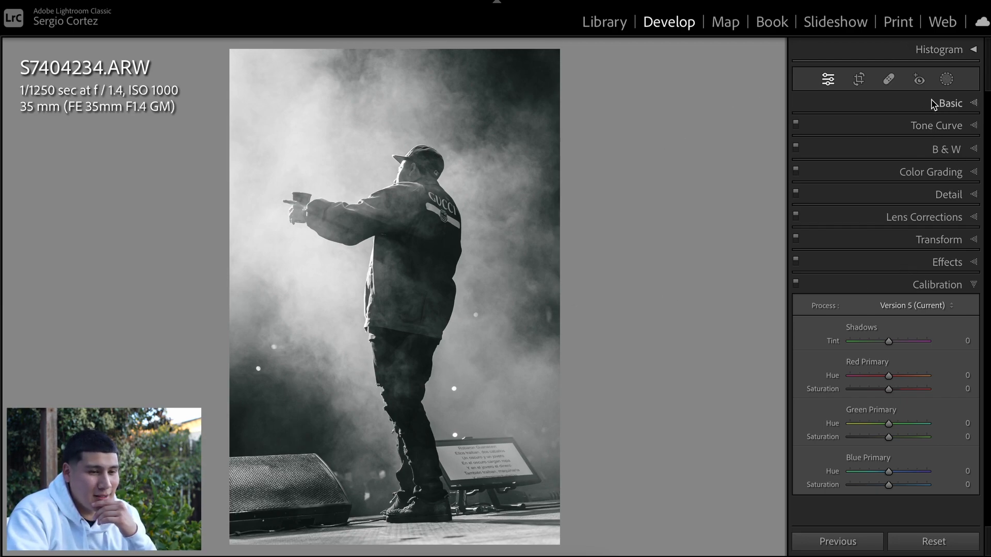
pyautogui.click(947, 102)
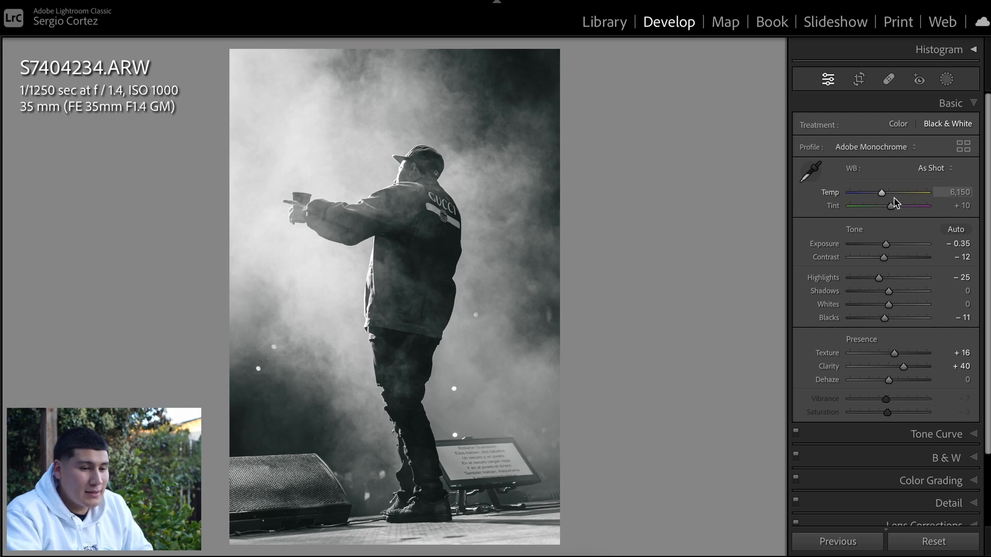
pyautogui.press('v')
pyautogui.press('v')
# Try warming the white balance to a Temp of 7,258, and undo the change.
pyautogui.moveTo(881, 192)
pyautogui.mouseDown()
pyautogui.moveTo(915, 193)
pyautogui.moveTo(854, 193)
pyautogui.moveTo(950, 204)
pyautogui.moveTo(853, 195)
pyautogui.moveTo(931, 219)
pyautogui.moveTo(871, 215)
pyautogui.moveTo(898, 219)
pyautogui.moveTo(881, 193)
pyautogui.moveTo(907, 208)
pyautogui.moveTo(890, 205)
pyautogui.mouseUp()
pyautogui.hotkey('ctrl', 'z')
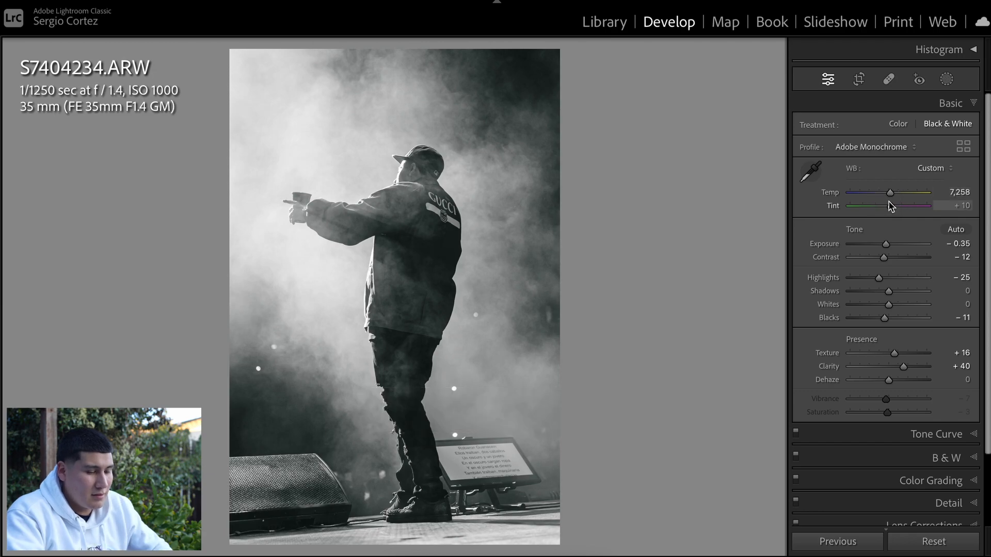
pyautogui.hotkey('ctrl', 'z')
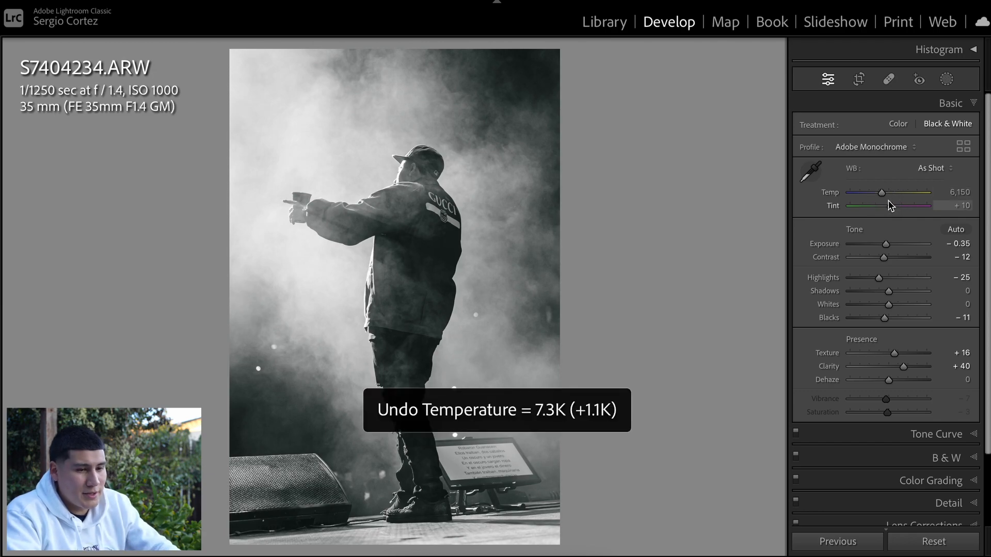
# Reset the photo's Exposure and lower it to −0.30.
pyautogui.doubleClick(825, 244)
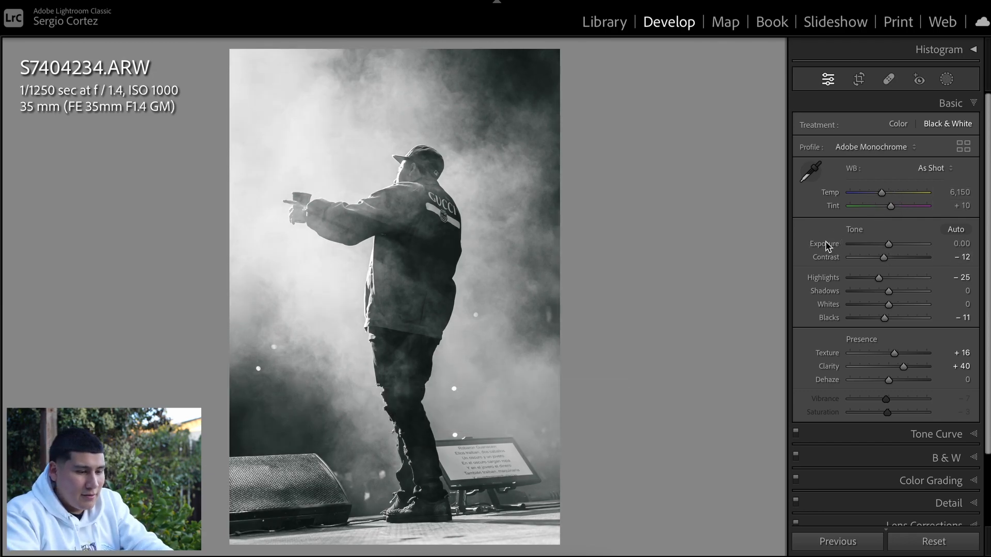
pyautogui.press('-')
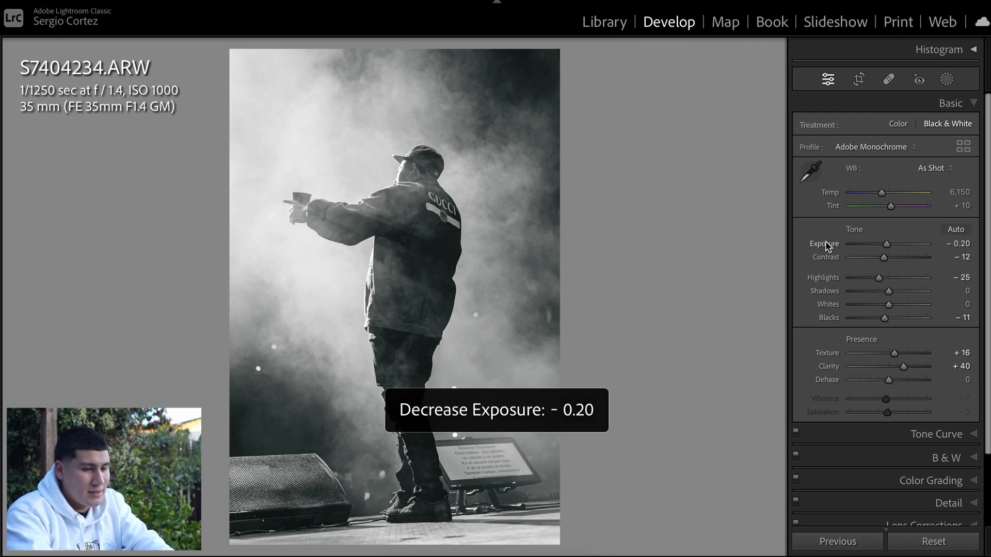
pyautogui.press('-')
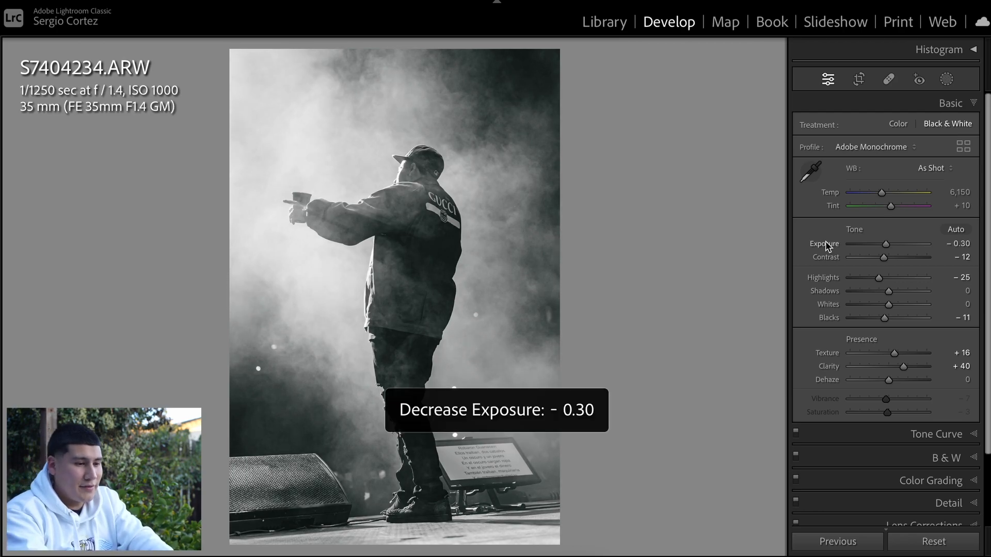
pyautogui.press('=')
pyautogui.press('-')
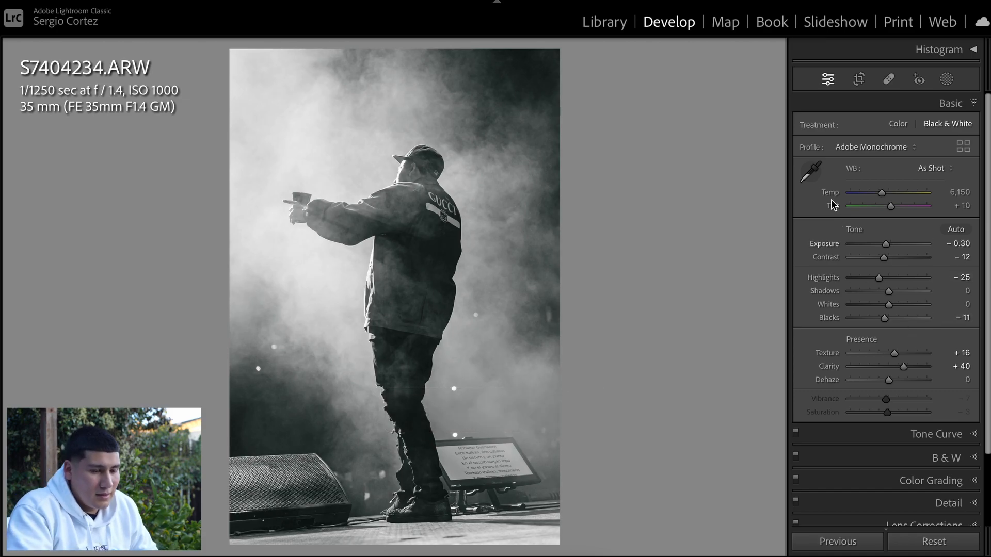
# Reset Highlights to 0, compare against the earlier setting, and set Highlights to −10.
pyautogui.doubleClick(835, 280)
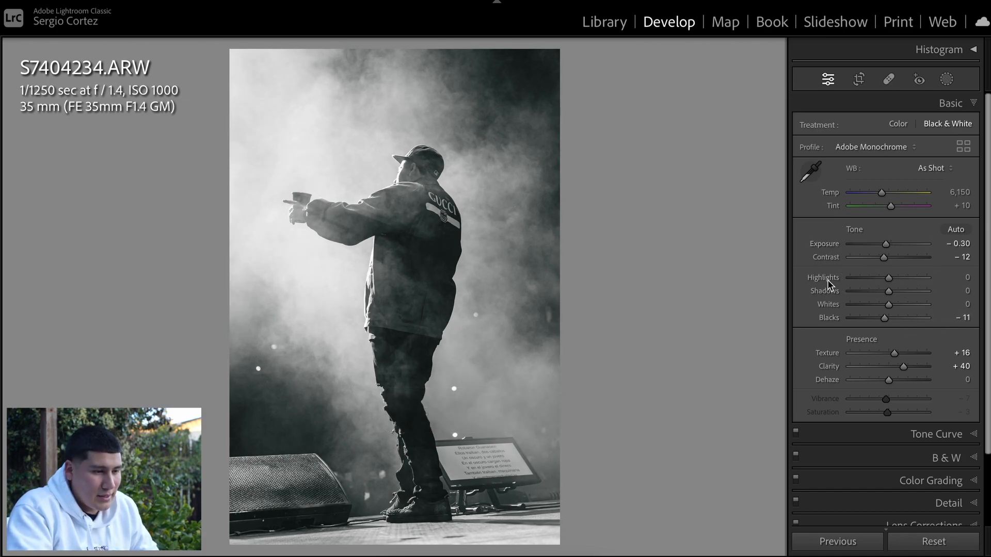
pyautogui.hotkey('ctrl', 'z')
pyautogui.hotkey('ctrl', 'shift', 'z')
pyautogui.hotkey('ctrl', 'z')
pyautogui.hotkey('ctrl', 'shift', 'z')
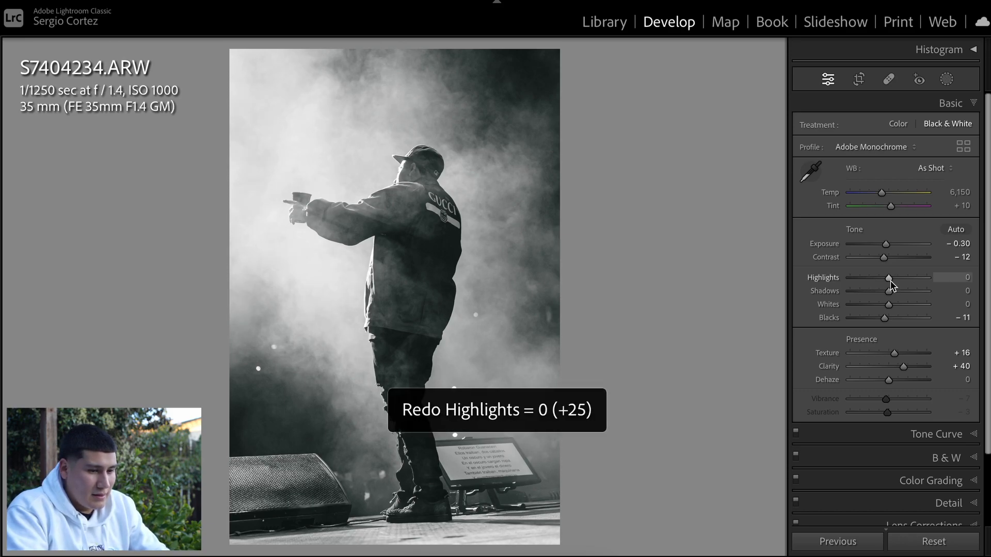
pyautogui.moveTo(889, 280); pyautogui.dragTo(885, 280)
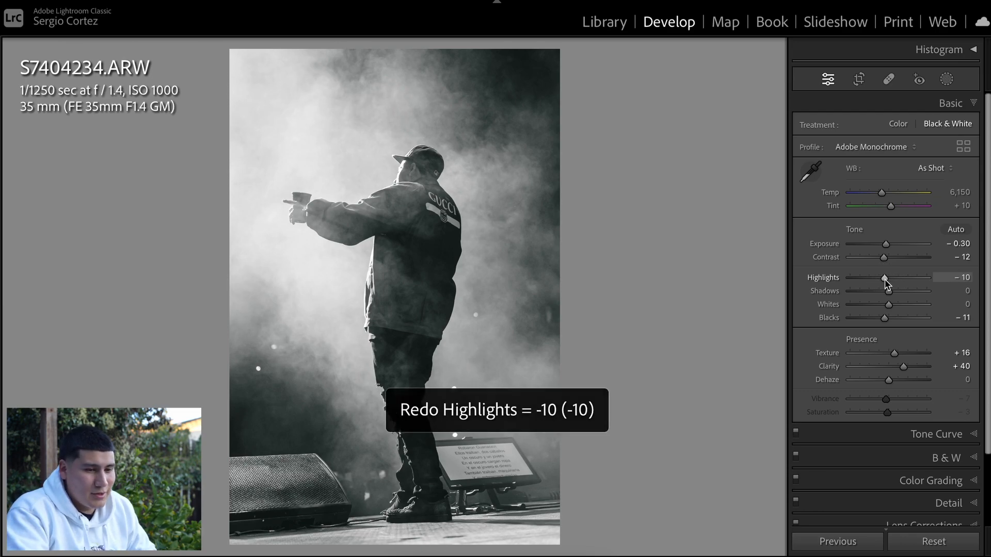
# Try resetting Clarity to 0, compare the photo with and without it, and undo the reset.
pyautogui.scroll(-1, 888, 330)
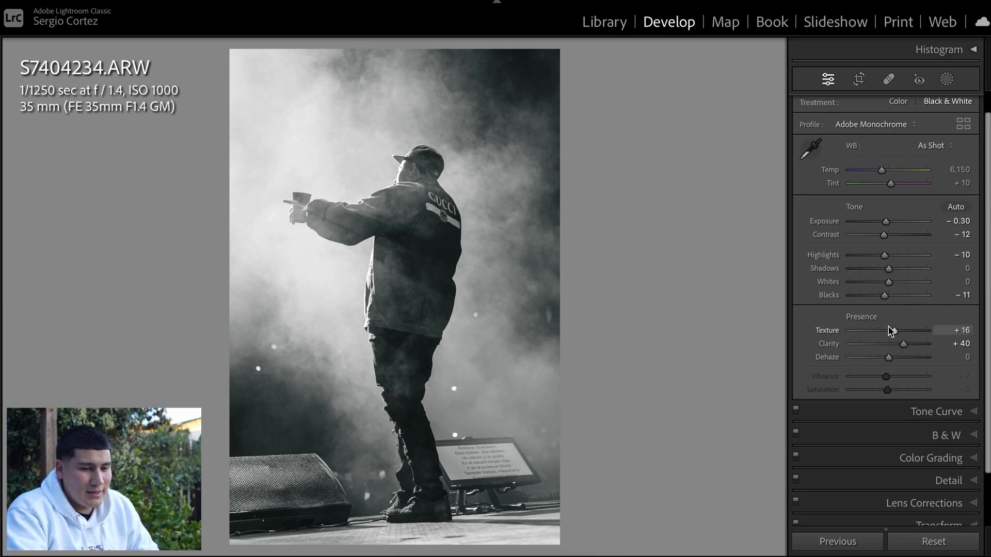
pyautogui.doubleClick(830, 346)
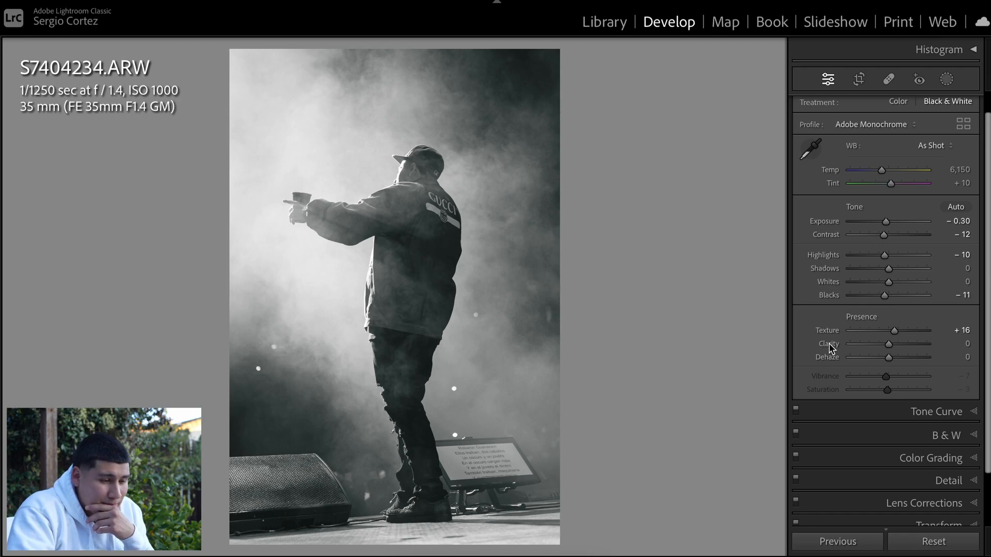
pyautogui.hotkey('ctrl', 'z')
pyautogui.hotkey('ctrl', 'shift', 'z')
pyautogui.hotkey('ctrl', 'z')
pyautogui.hotkey('ctrl', 'shift', 'z')
pyautogui.hotkey('ctrl', 'z')
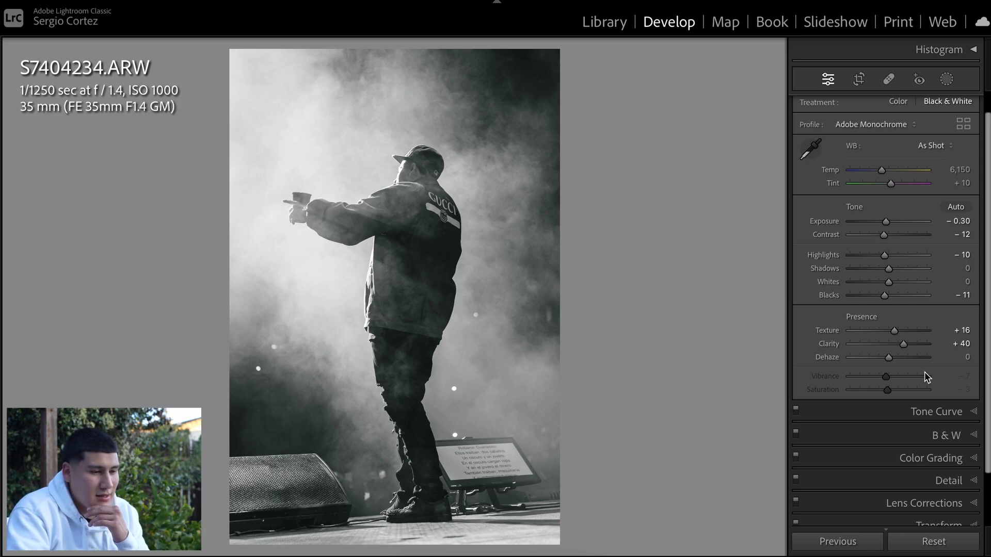
# Try raising Dehaze to +33 and lowering it again, and reset Dehaze to 0.
pyautogui.moveTo(886, 359); pyautogui.dragTo(901, 361)
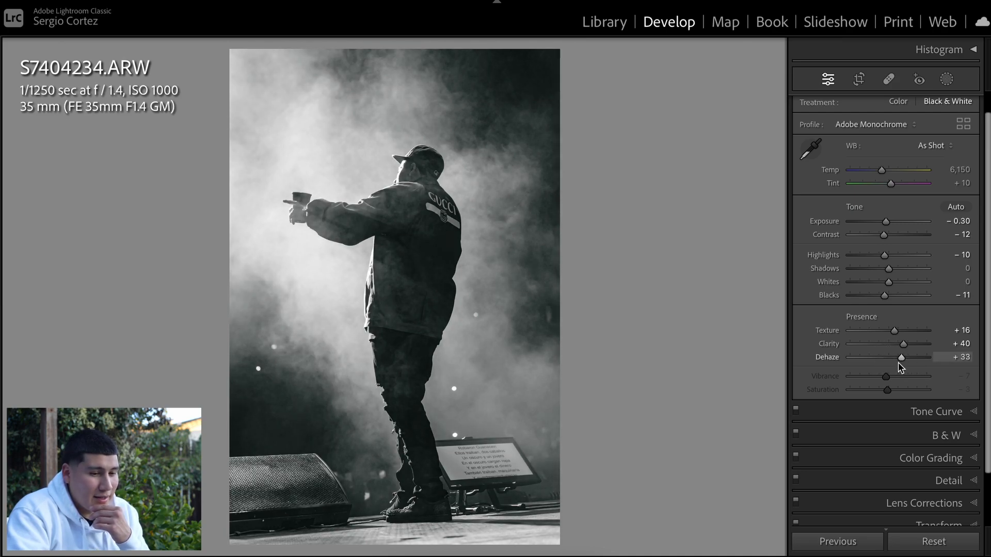
pyautogui.moveTo(899, 363); pyautogui.dragTo(884, 361)
pyautogui.doubleClick(833, 356)
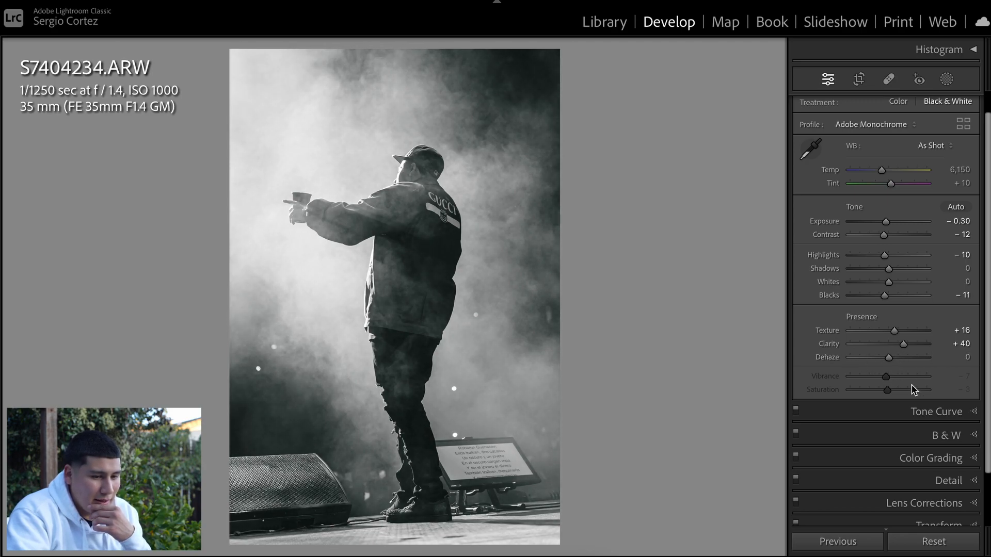
# Show the Tone Curve and compare the photo with the curve switched off and on.
pyautogui.scroll(2, 914, 297)
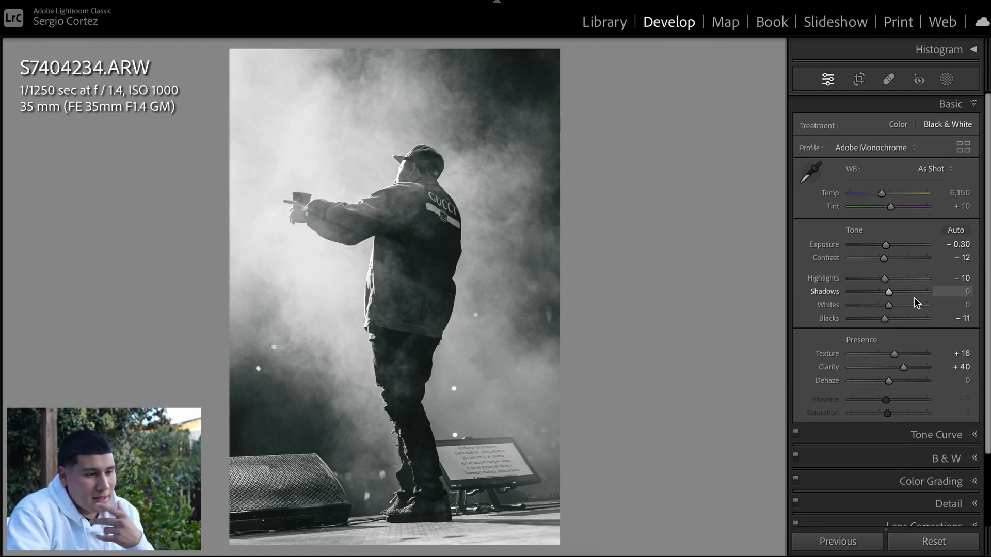
pyautogui.click(929, 434)
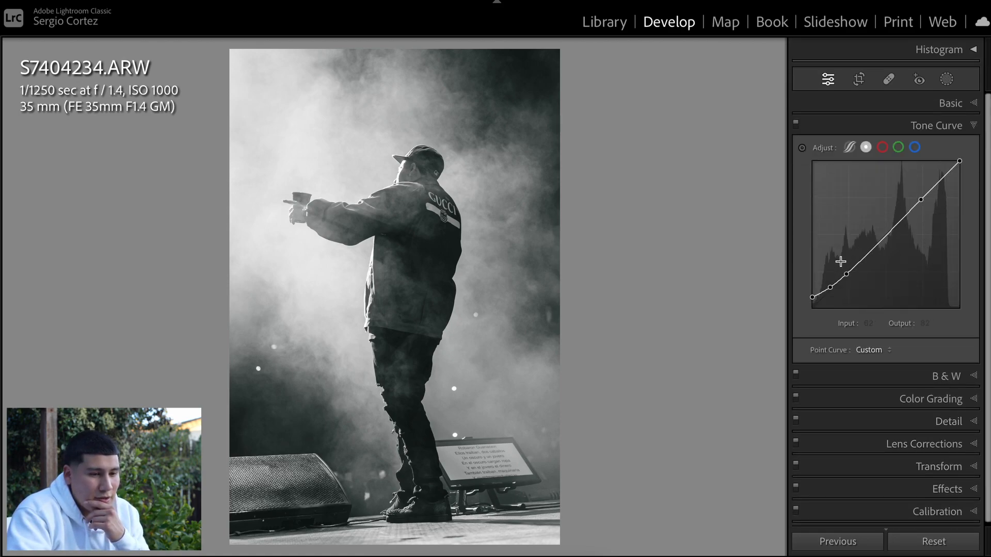
pyautogui.click(795, 124)
pyautogui.click(795, 124)
pyautogui.click(796, 124)
pyautogui.click(796, 125)
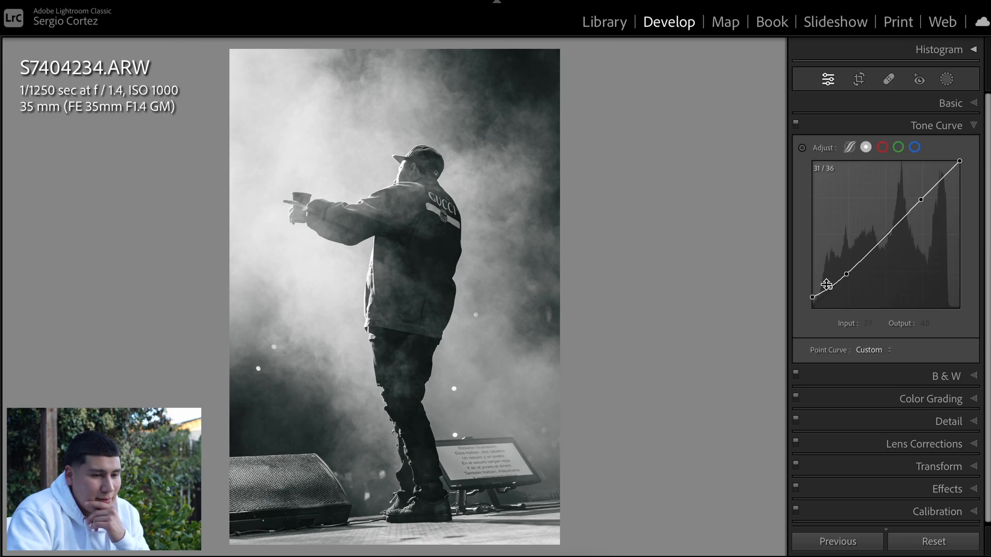
# Raise the tone curve's shadow point to input 59, output 66, and compare the photo with and without the curve.
pyautogui.moveTo(845, 274); pyautogui.dragTo(847, 270)
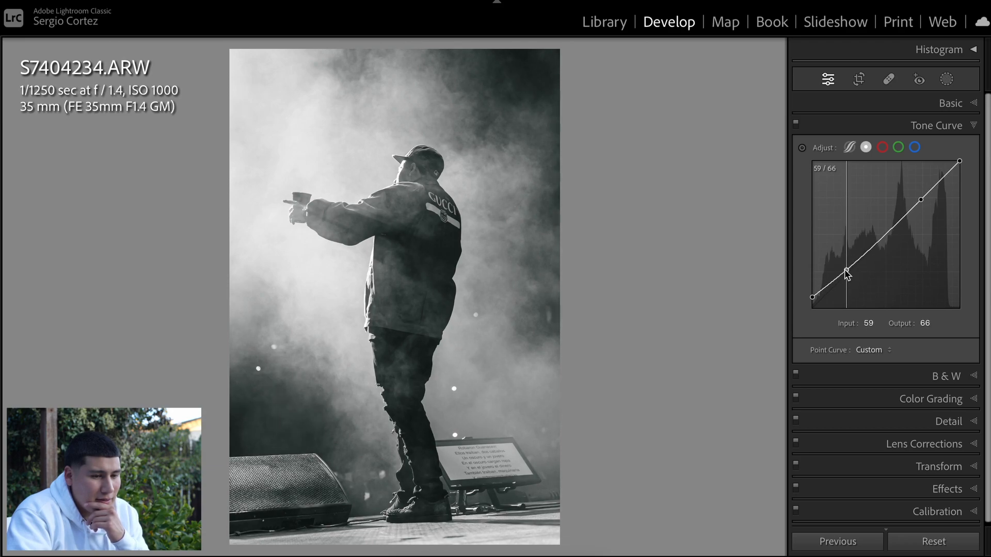
pyautogui.click(795, 124)
pyautogui.click(796, 124)
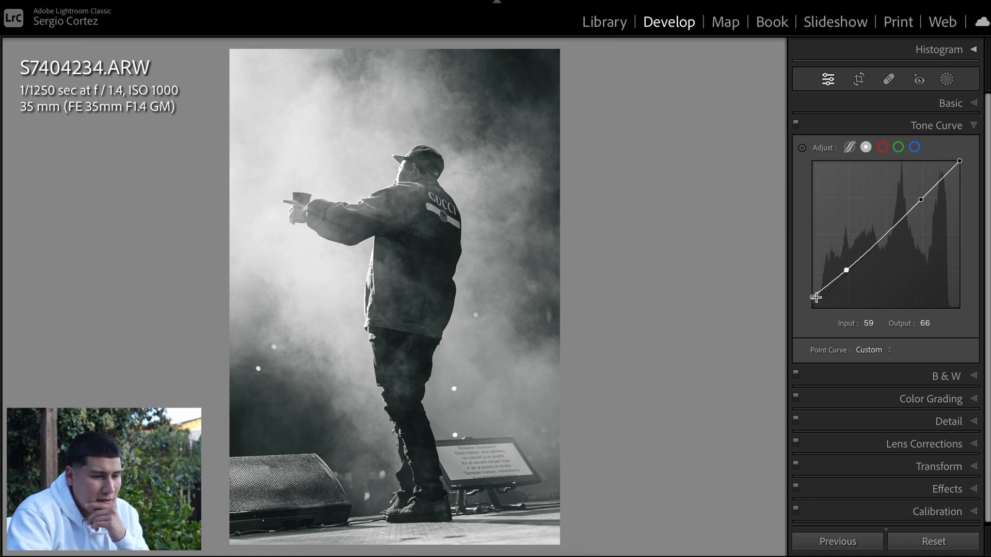
# Try lowering the tone curve's black point to output 0, compare the effect, and undo it.
pyautogui.moveTo(812, 297)
pyautogui.mouseDown()
pyautogui.moveTo(799, 325)
pyautogui.moveTo(811, 309)
pyautogui.mouseUp()
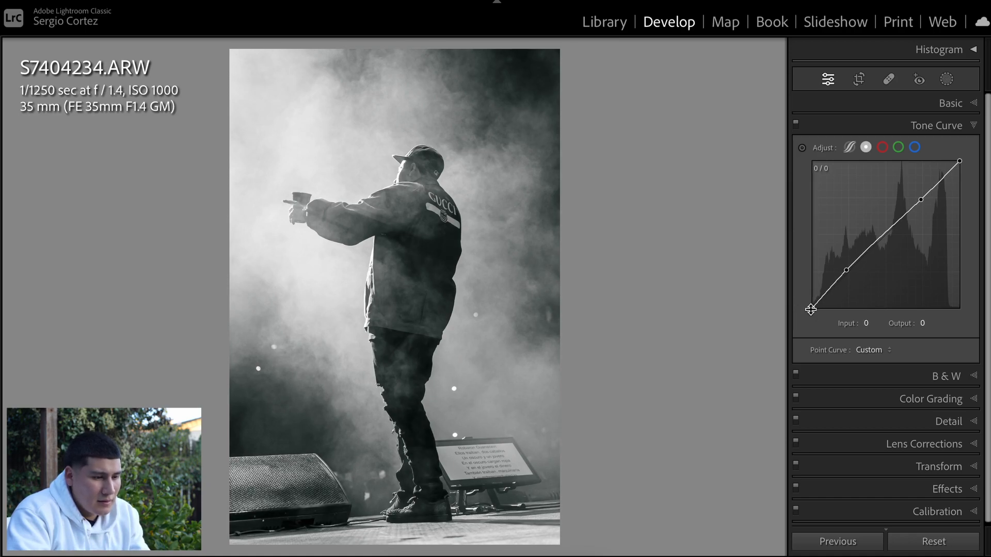
pyautogui.hotkey('ctrl', 'z')
pyautogui.hotkey('ctrl', 'shift', 'z')
pyautogui.hotkey('ctrl', 'z')
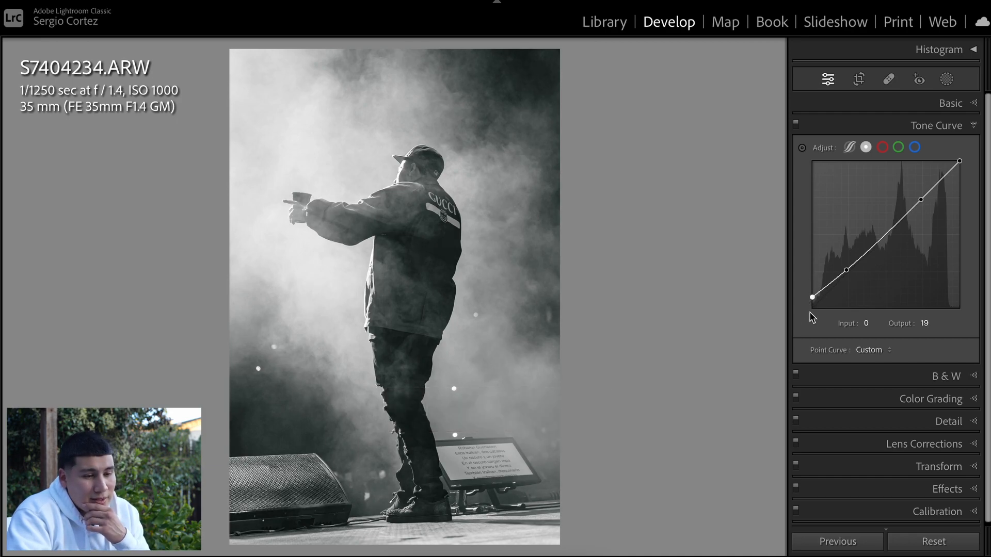
# Test different heights for the tone curve's black point and set it to input 0, output 18.
pyautogui.click(810, 298)
pyautogui.scroll(-1, 809, 295)
pyautogui.moveTo(809, 291); pyautogui.dragTo(756, 304)
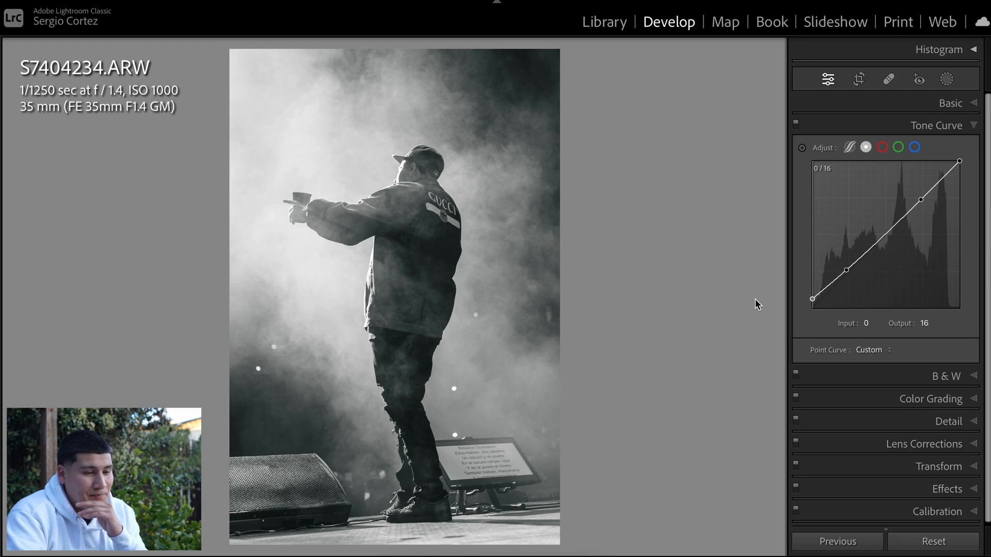
pyautogui.moveTo(755, 300)
pyautogui.mouseDown()
pyautogui.moveTo(748, 289)
pyautogui.moveTo(743, 308)
pyautogui.mouseUp()
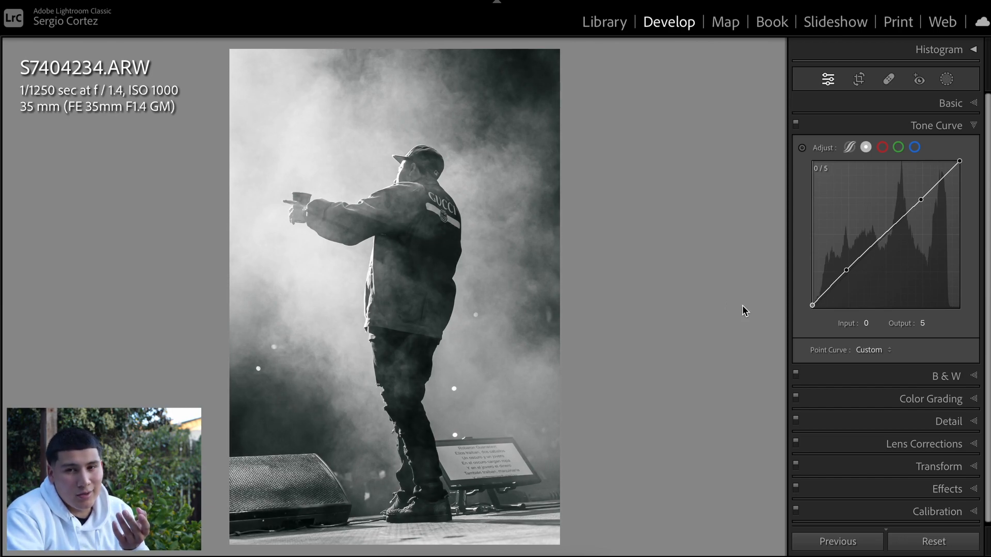
pyautogui.moveTo(743, 305); pyautogui.dragTo(711, 300)
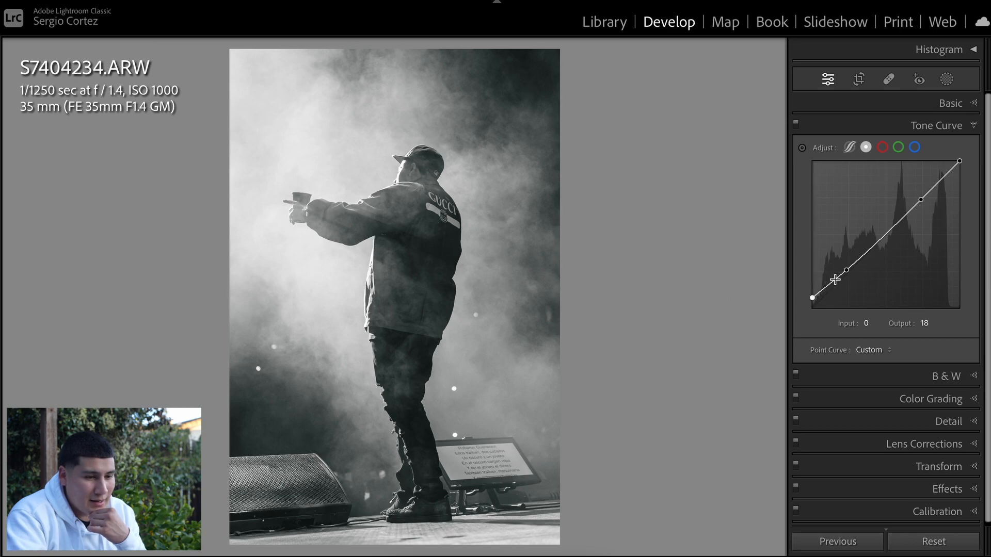
# Add a slightly lowered tone curve point between the black and shadow points, and compare the photo with and without the curve.
pyautogui.moveTo(829, 286); pyautogui.dragTo(828, 286)
pyautogui.hotkey('ctrl', 'z')
pyautogui.hotkey('ctrl', 'y')
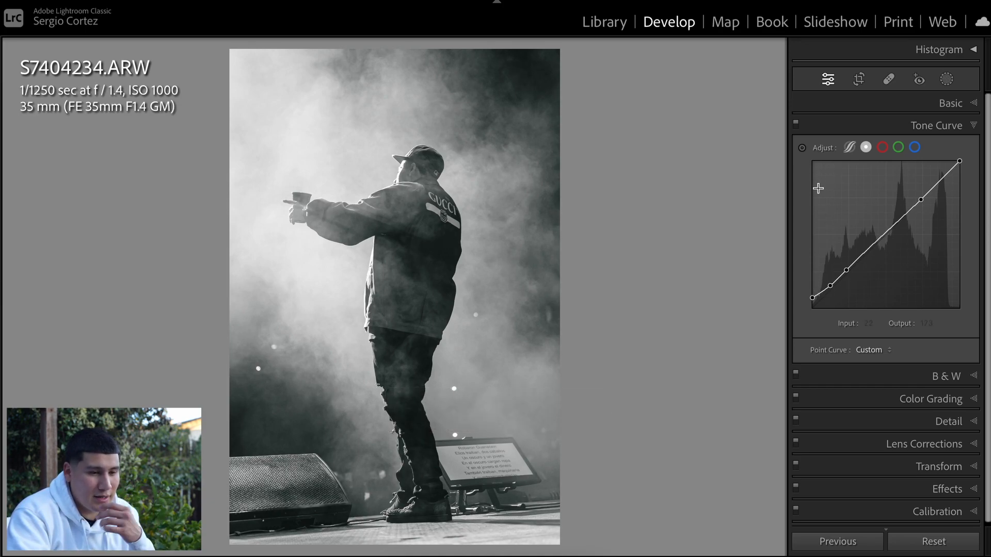
pyautogui.click(795, 124)
pyautogui.click(795, 124)
pyautogui.click(795, 124)
pyautogui.click(795, 124)
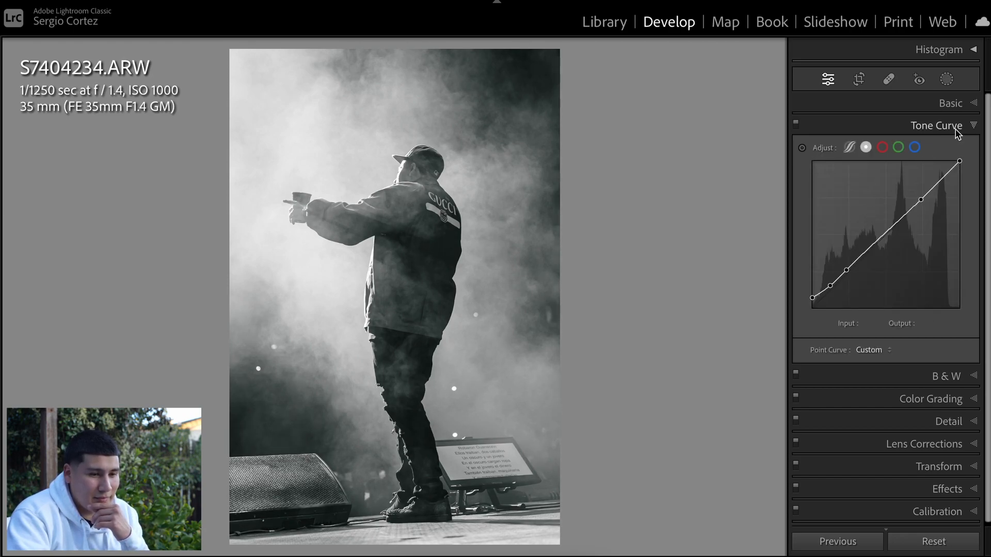
# Try raising Red, Green to +100 and Blue to +88 in the Black & White Mix, restoring each to 0.
pyautogui.click(930, 375)
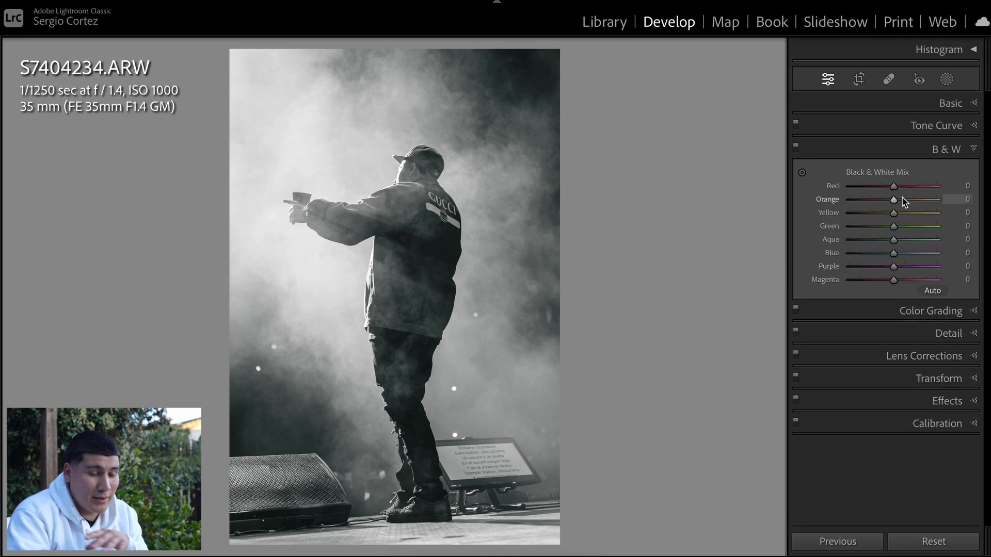
pyautogui.moveTo(893, 186); pyautogui.dragTo(952, 217)
pyautogui.doubleClick(833, 187)
pyautogui.doubleClick(837, 202)
pyautogui.moveTo(893, 226); pyautogui.dragTo(951, 241)
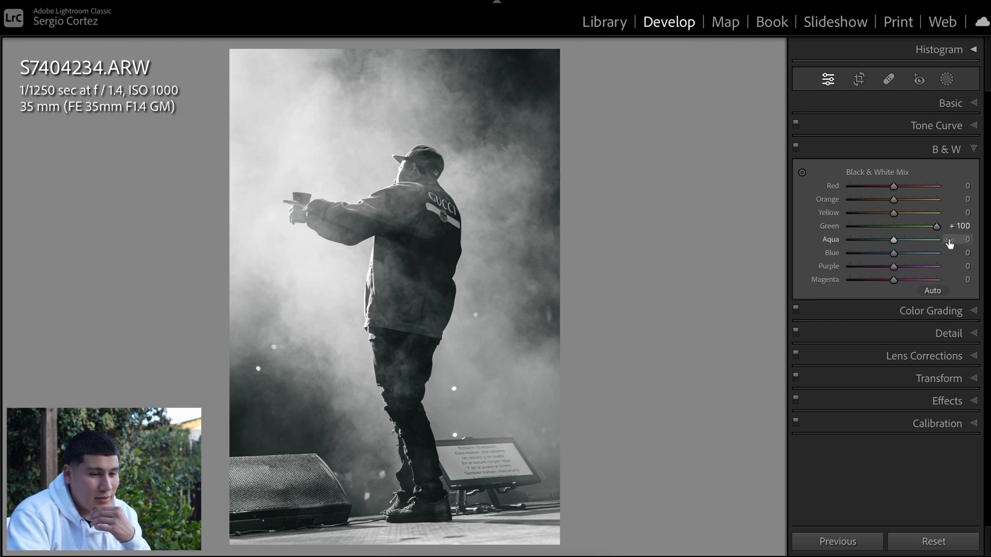
pyautogui.click(832, 238)
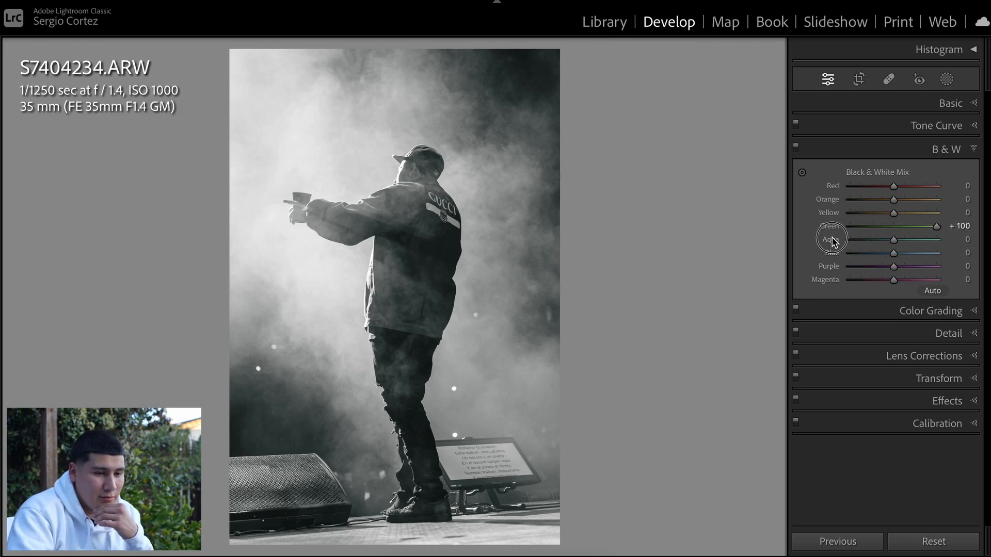
pyautogui.click(832, 224)
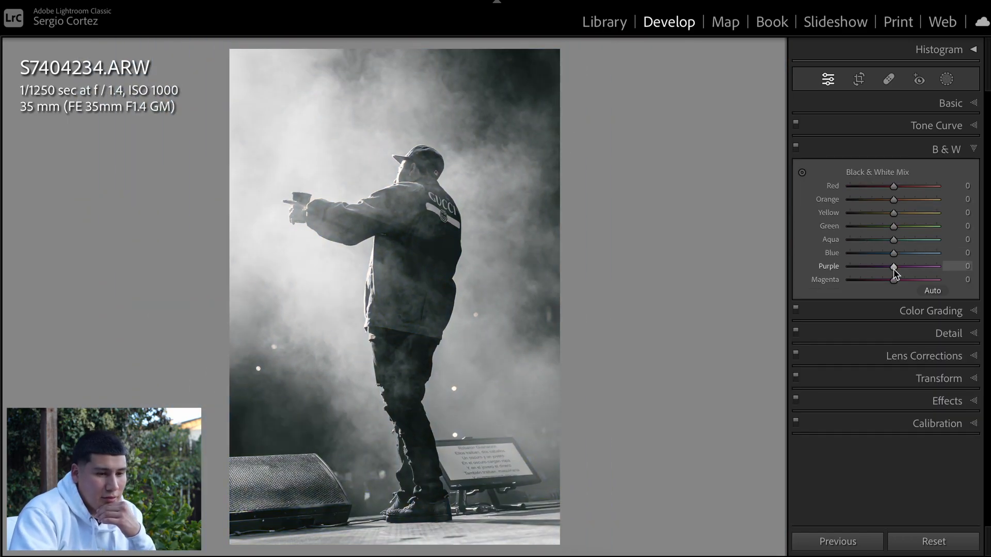
pyautogui.moveTo(893, 253); pyautogui.dragTo(931, 253)
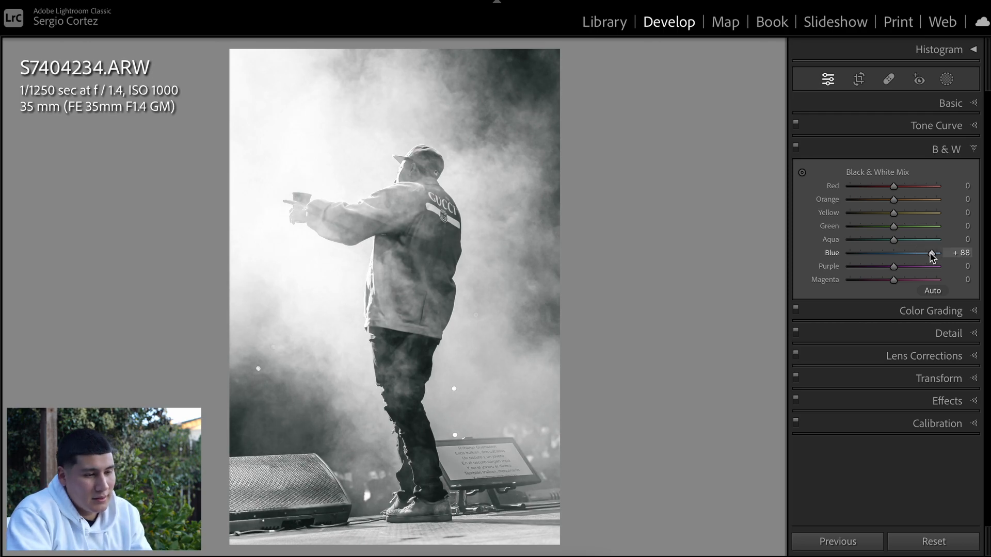
pyautogui.hotkey('ctrl', 'z')
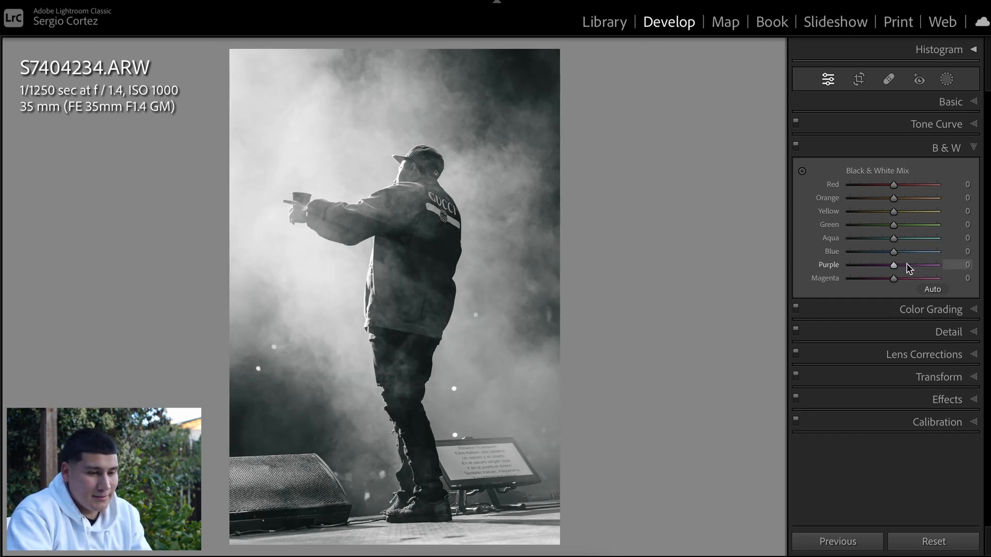
# Try reducing the shadows' color grading saturation to 0, compare it with the tinted version, and undo the change.
pyautogui.click(921, 310)
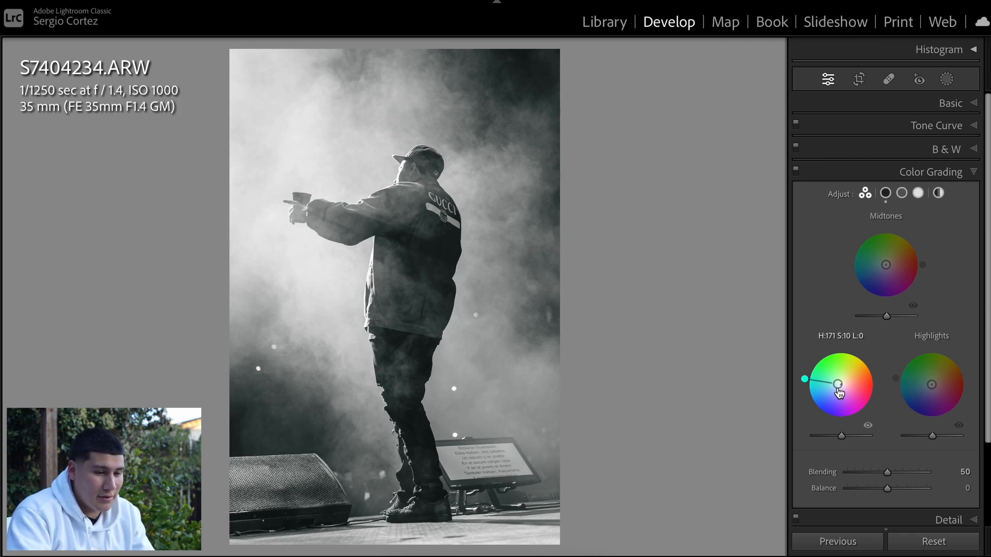
pyautogui.moveTo(839, 392); pyautogui.dragTo(840, 388)
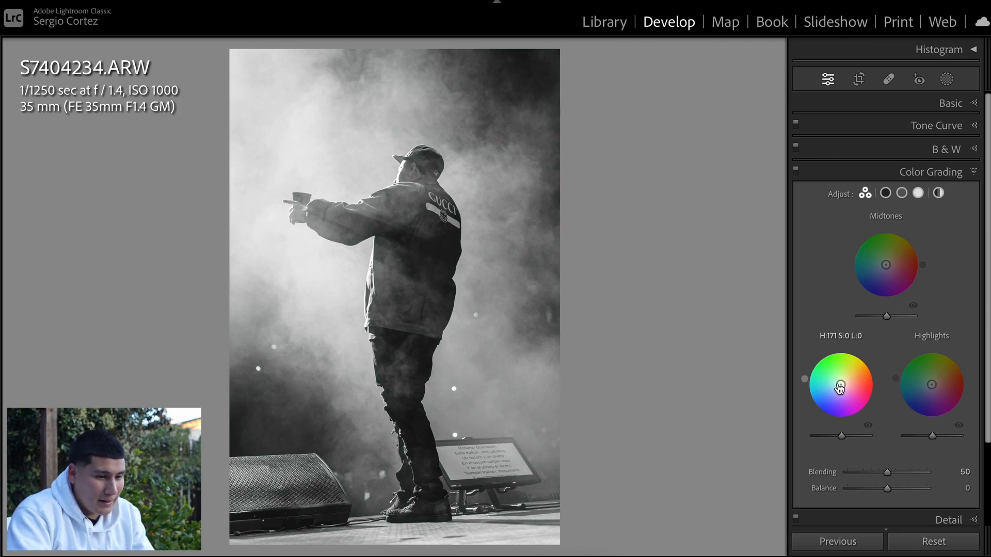
pyautogui.hotkey('ctrl', 'z')
pyautogui.hotkey('ctrl', 'y')
pyautogui.hotkey('ctrl', 'z')
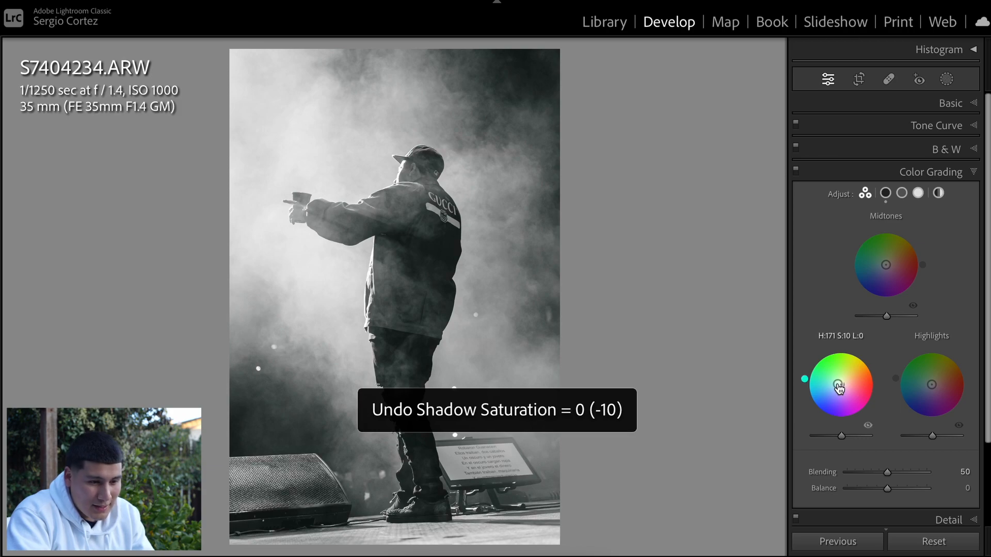
pyautogui.hotkey('ctrl', 'y')
pyautogui.hotkey('ctrl', 'z')
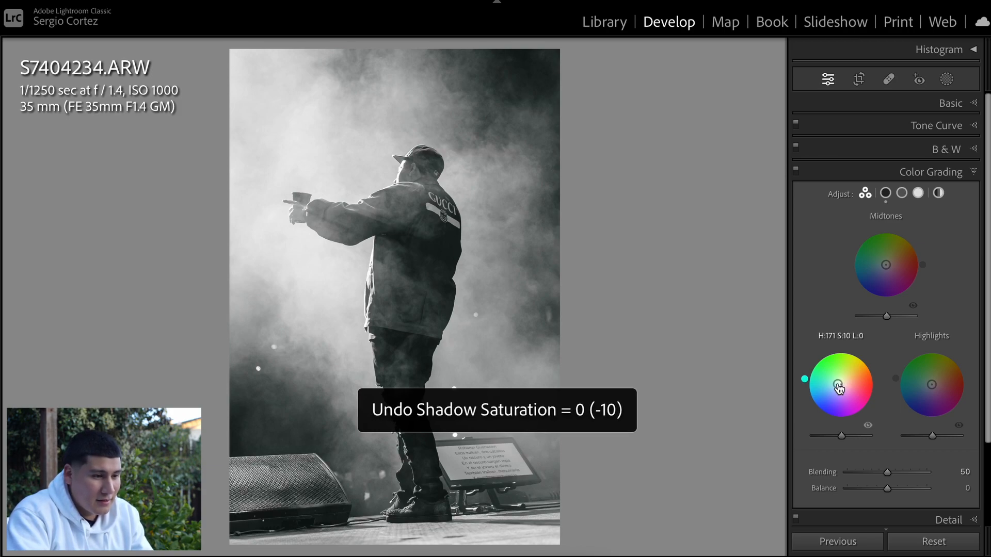
# Try an orange shadow tint at hue 28, saturation 10 in Color Grading, compare it, and undo it.
pyautogui.moveTo(838, 384); pyautogui.dragTo(844, 384)
pyautogui.hotkey('ctrl', 'z')
pyautogui.hotkey('ctrl', 'y')
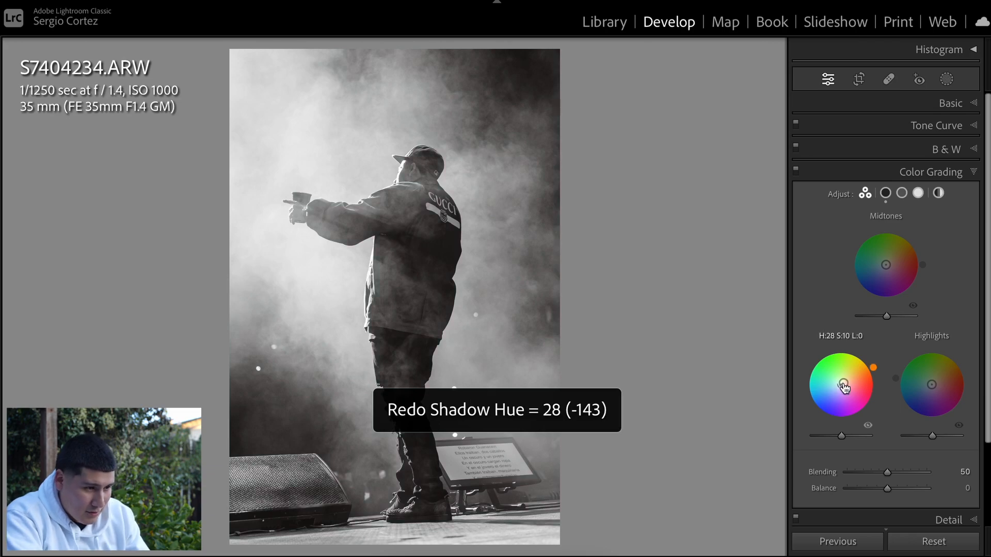
pyautogui.hotkey('ctrl', 'z')
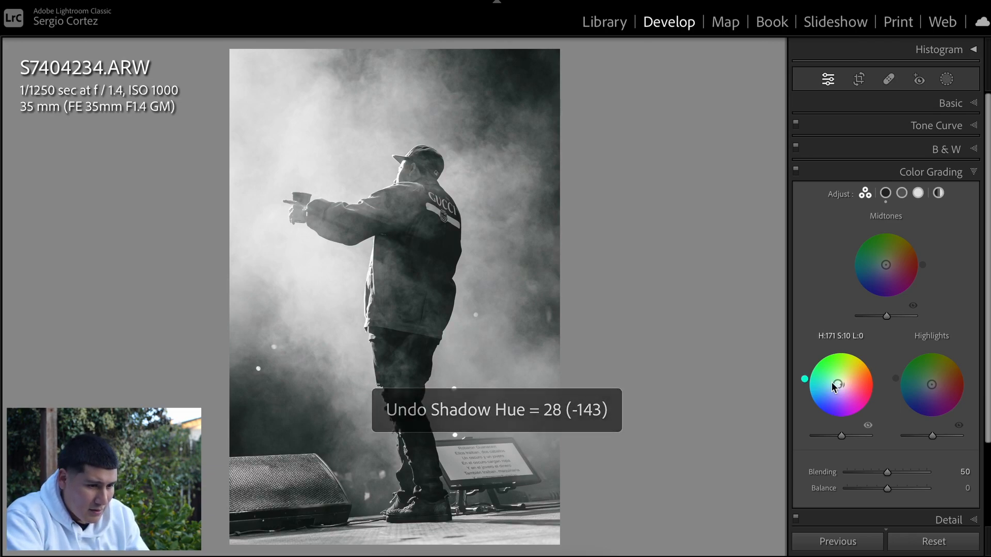
# Try a yellow shadow tint at hue 56, saturation 10, compare it, undo it, and close Color Grading.
pyautogui.moveTo(838, 384); pyautogui.dragTo(843, 382)
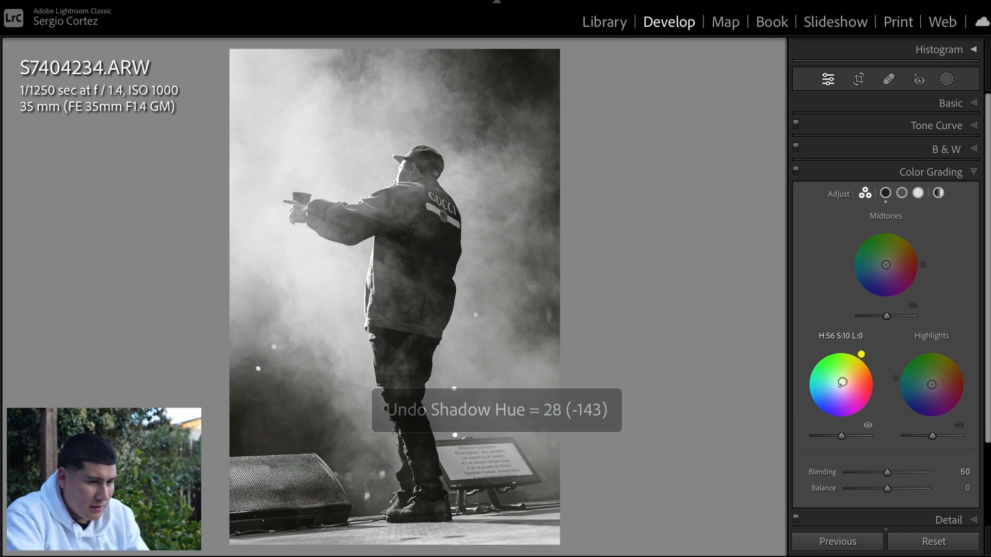
pyautogui.hotkey('ctrl', 'z')
pyautogui.hotkey('ctrl', 'shift', 'z')
pyautogui.hotkey('ctrl', 'z')
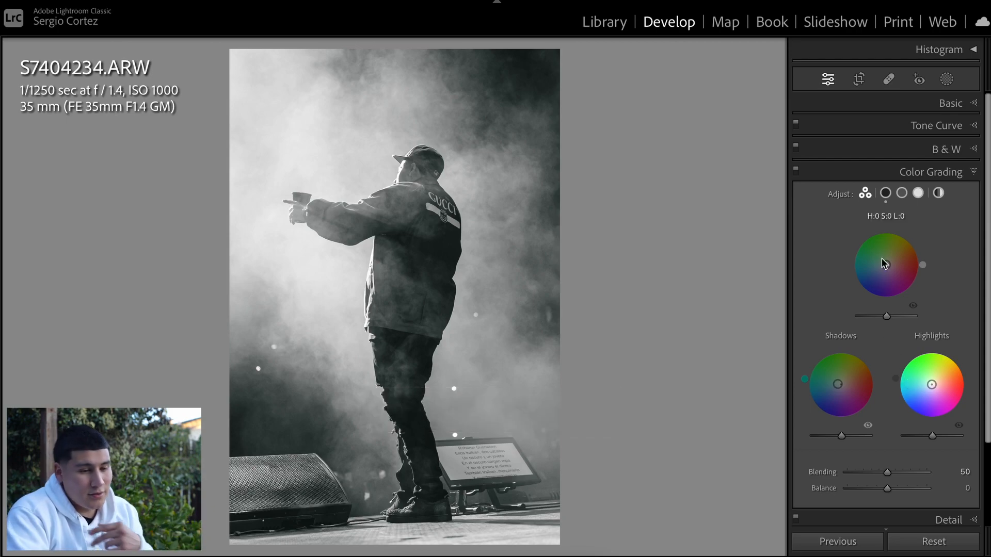
pyautogui.click(912, 175)
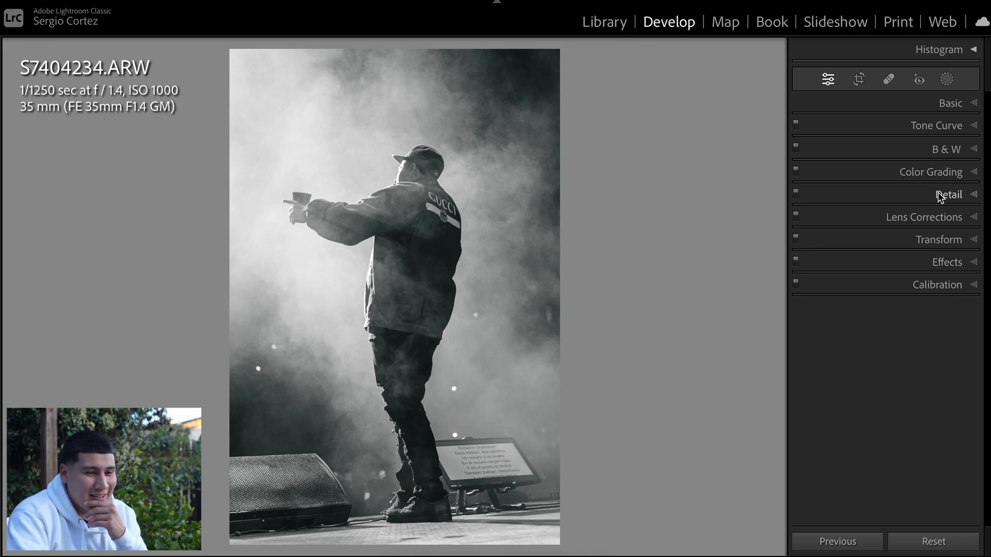
# Set the post-crop vignetting amount to -3 in the Effects settings.
pyautogui.click(940, 264)
pyautogui.moveTo(889, 310); pyautogui.dragTo(887, 311)
pyautogui.doubleClick(886, 311)
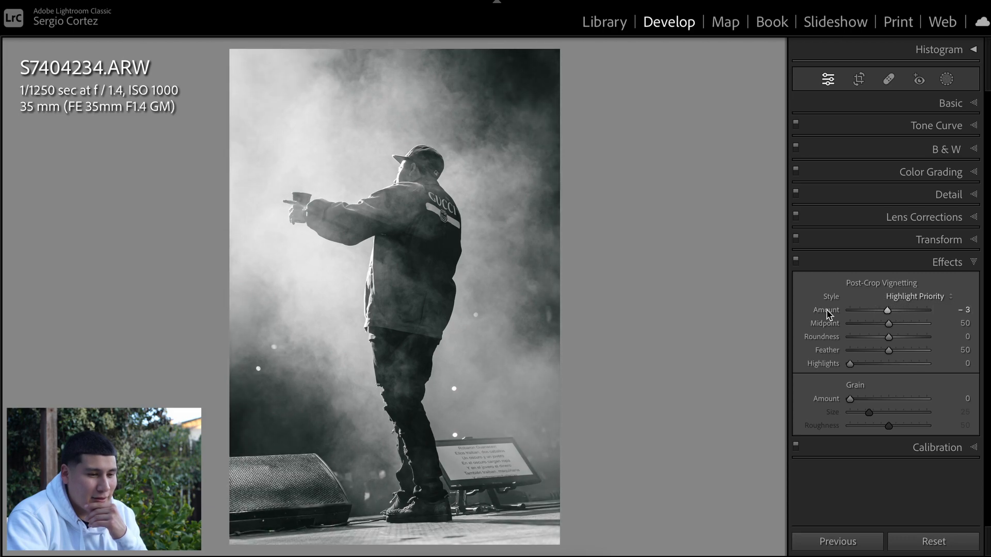
pyautogui.click(936, 263)
# Try a Calibration shadow tint of +76, undo it, and close the Calibration settings.
pyautogui.click(945, 284)
pyautogui.moveTo(889, 343); pyautogui.dragTo(915, 343)
pyautogui.hotkey('ctrl', 'z')
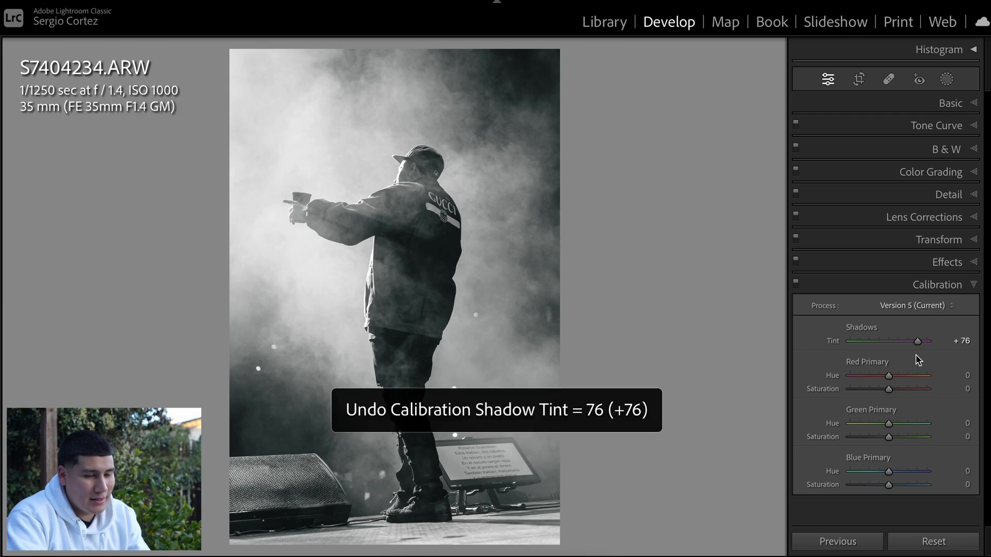
pyautogui.click(945, 287)
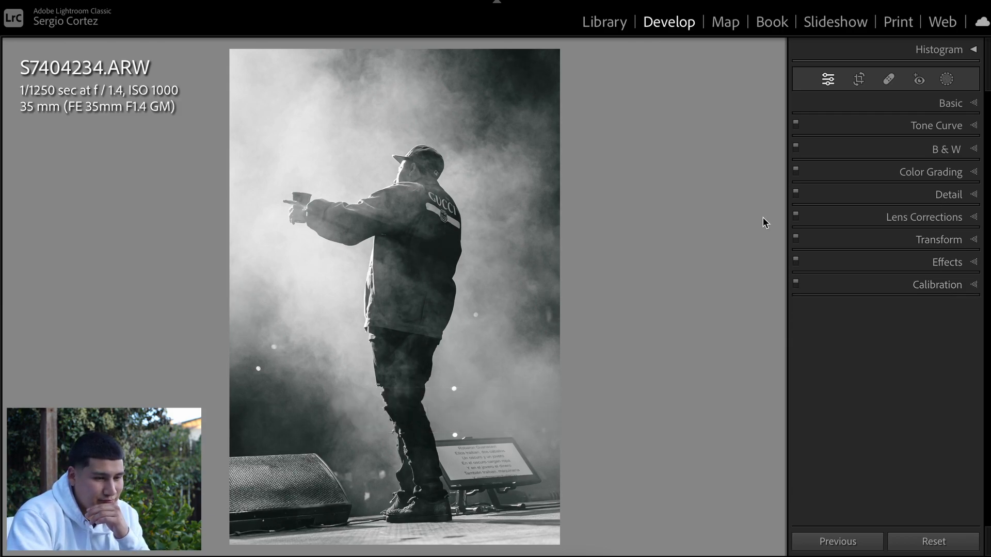
# Check the Basic settings, return to the Library, and browse the concert photos for another image to edit.
pyautogui.click(914, 105)
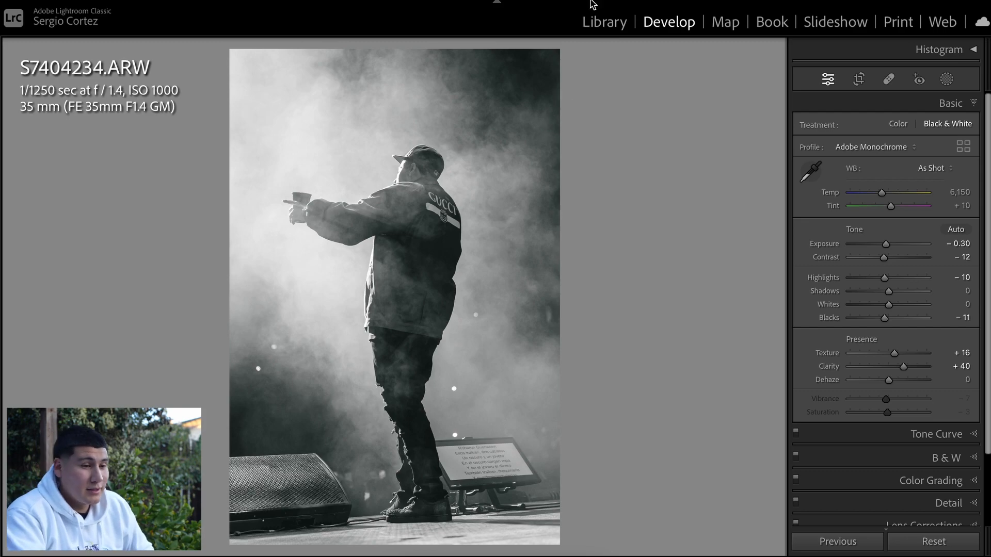
pyautogui.click(596, 26)
pyautogui.scroll(-8, 609, 259)
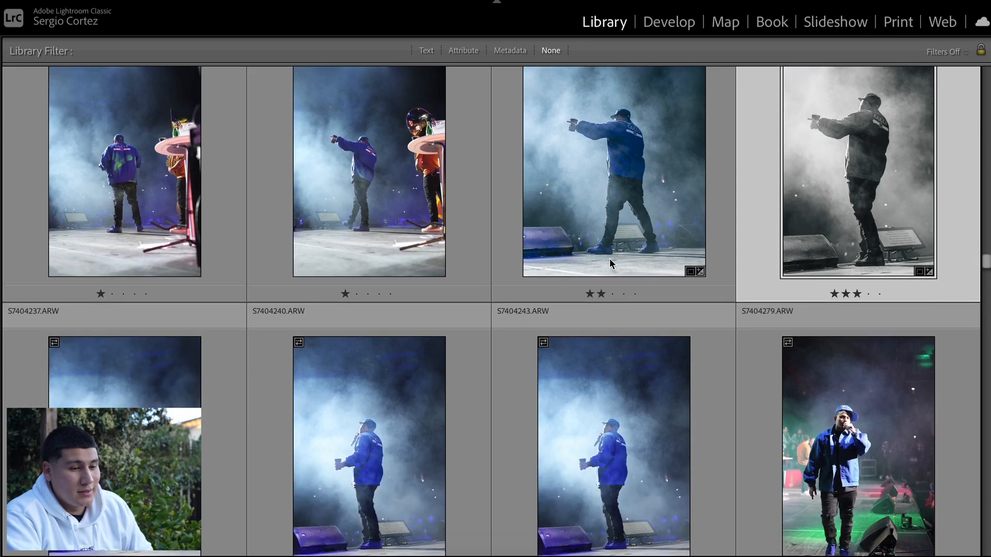
pyautogui.scroll(-5, 611, 264)
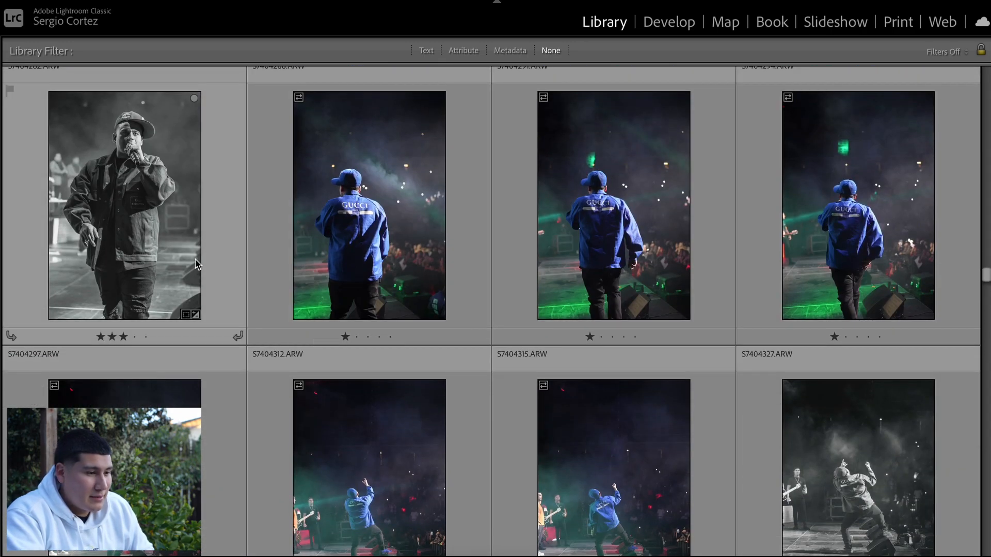
pyautogui.scroll(-2, 194, 256)
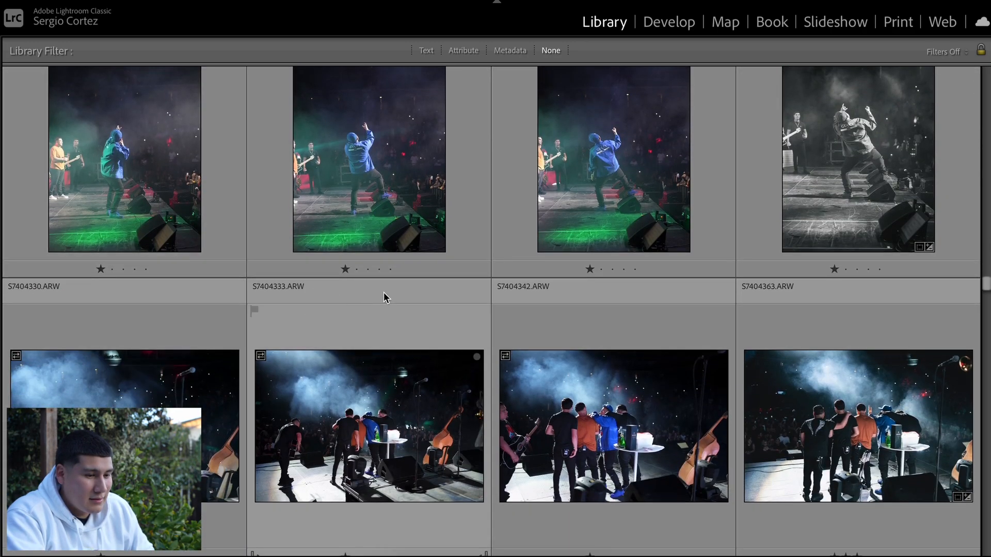
pyautogui.scroll(-5, 587, 249)
pyautogui.scroll(-10, 585, 303)
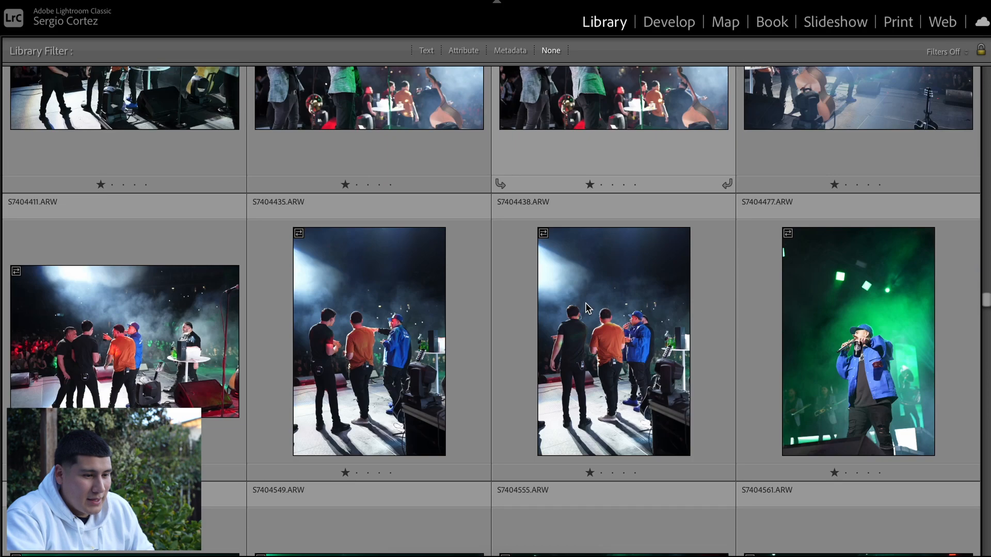
pyautogui.scroll(-6, 587, 305)
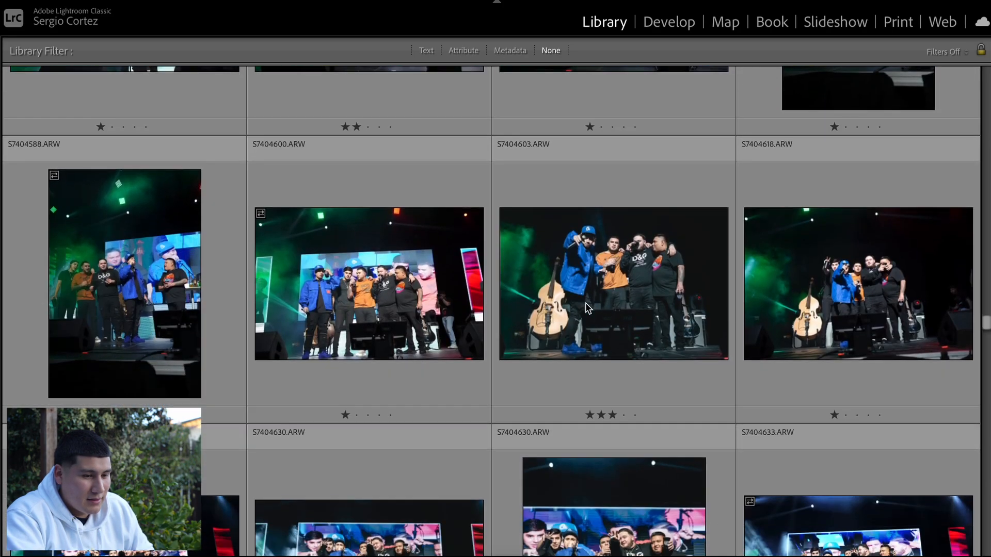
pyautogui.scroll(-3, 587, 308)
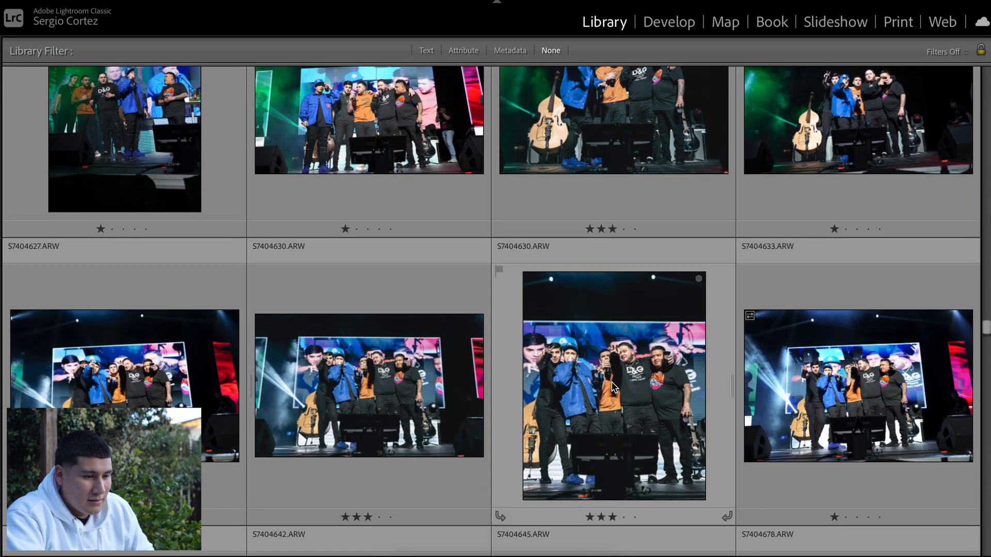
pyautogui.scroll(-1, 614, 387)
pyautogui.click(615, 387)
pyautogui.scroll(-4, 614, 387)
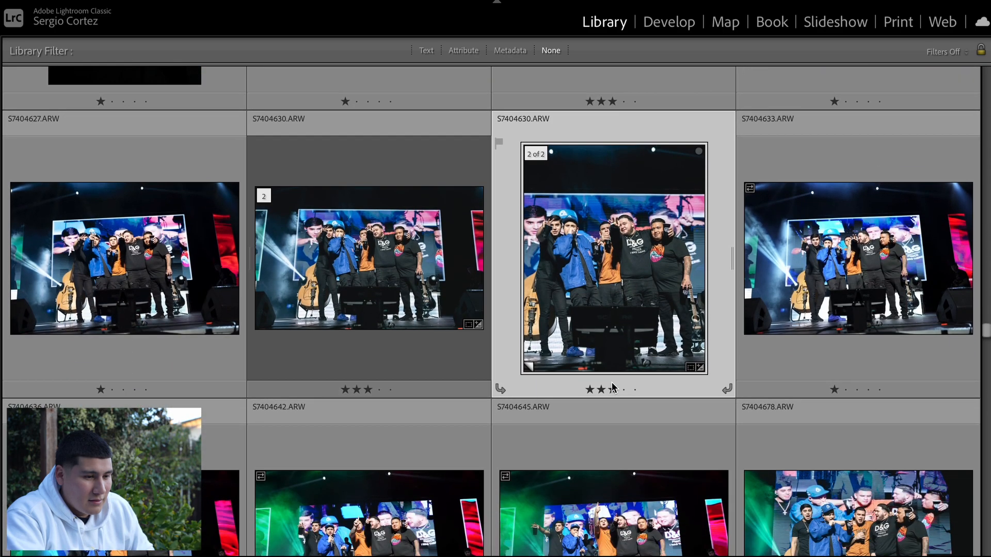
pyautogui.scroll(-6, 613, 387)
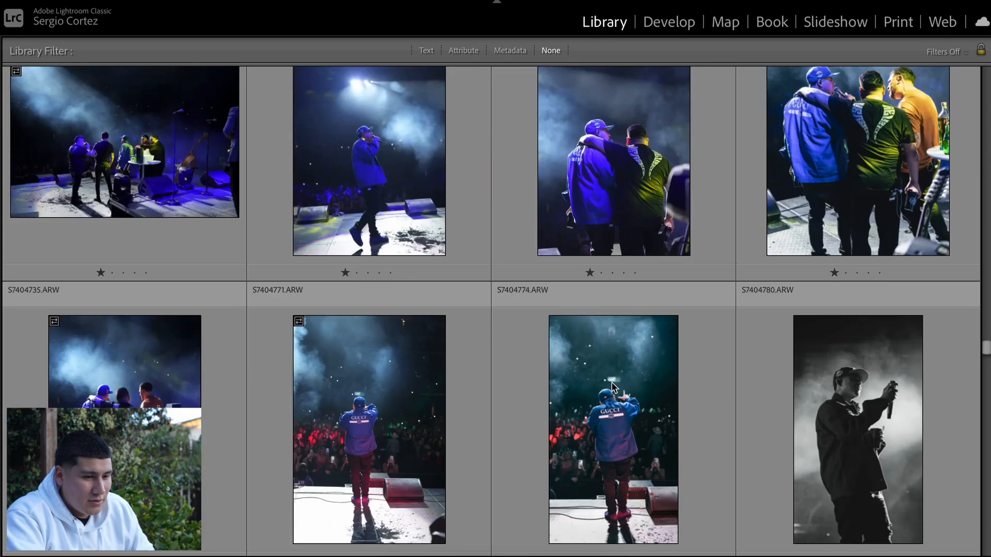
pyautogui.scroll(-5, 613, 387)
pyautogui.scroll(4, 614, 387)
pyautogui.scroll(-10, 614, 387)
pyautogui.scroll(-6, 614, 387)
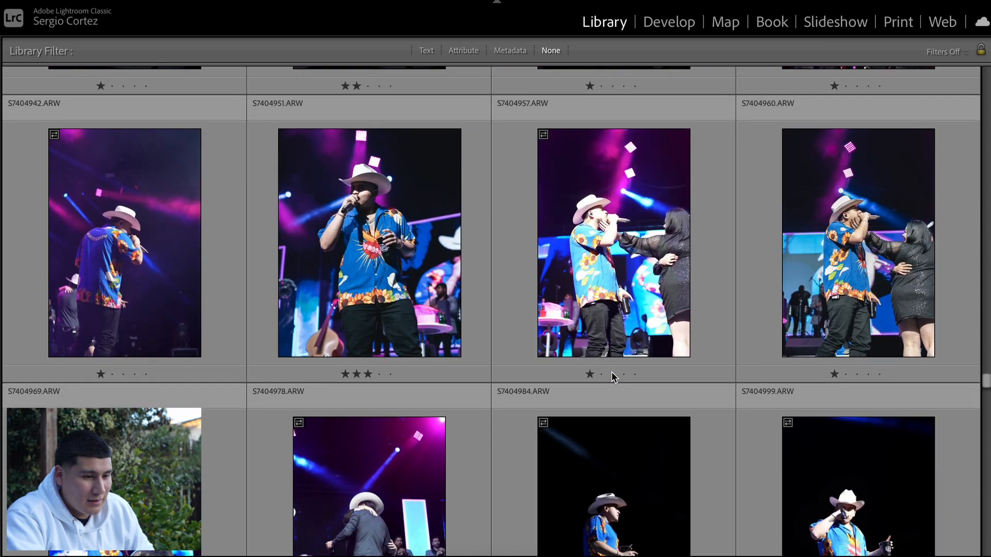
pyautogui.click(450, 247)
pyautogui.scroll(-2, 451, 248)
pyautogui.scroll(-5, 459, 255)
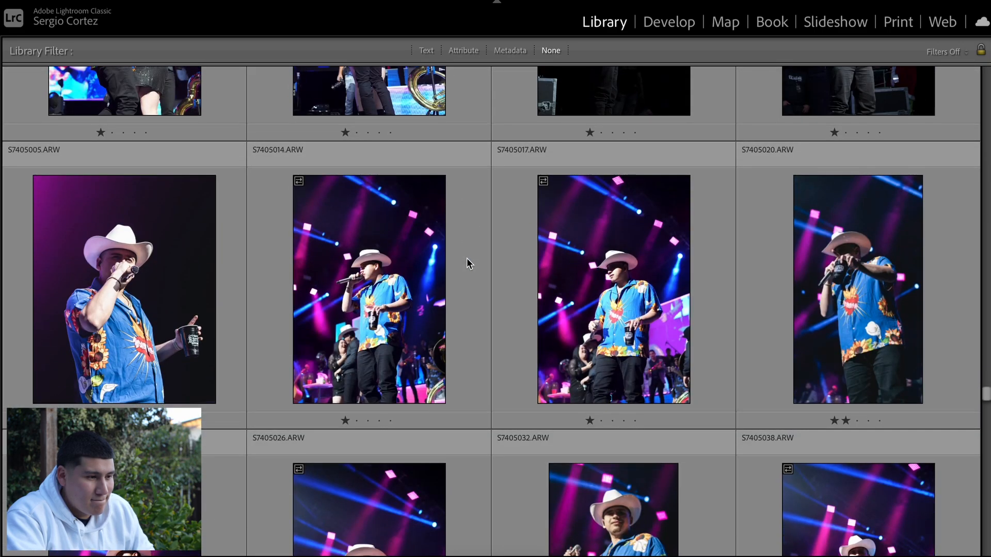
# Select the cowboy-hat photo S7405005.ARW in the Library, look through the remaining photos, and open the selected one in Develop.
pyautogui.click(72, 289)
pyautogui.scroll(-4, 301, 285)
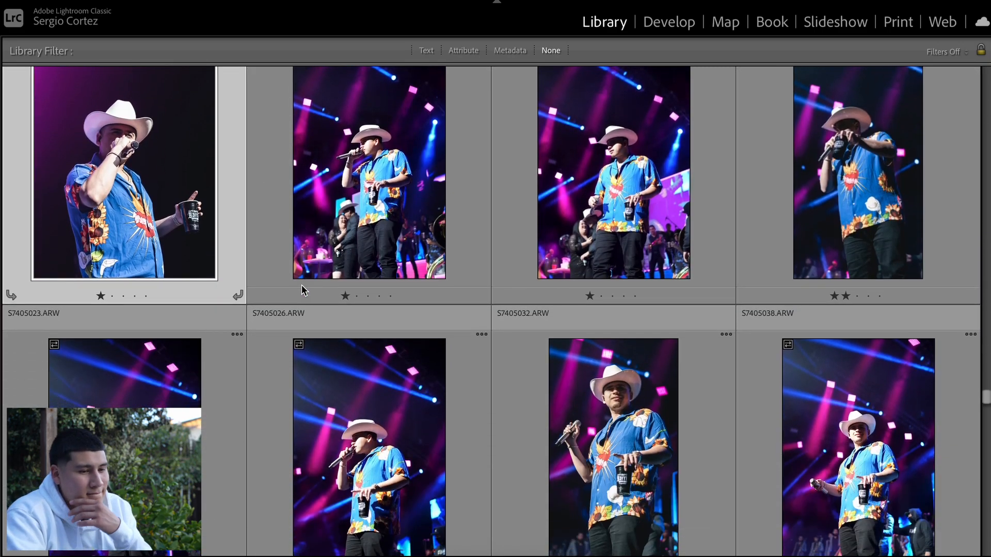
pyautogui.scroll(-12, 304, 289)
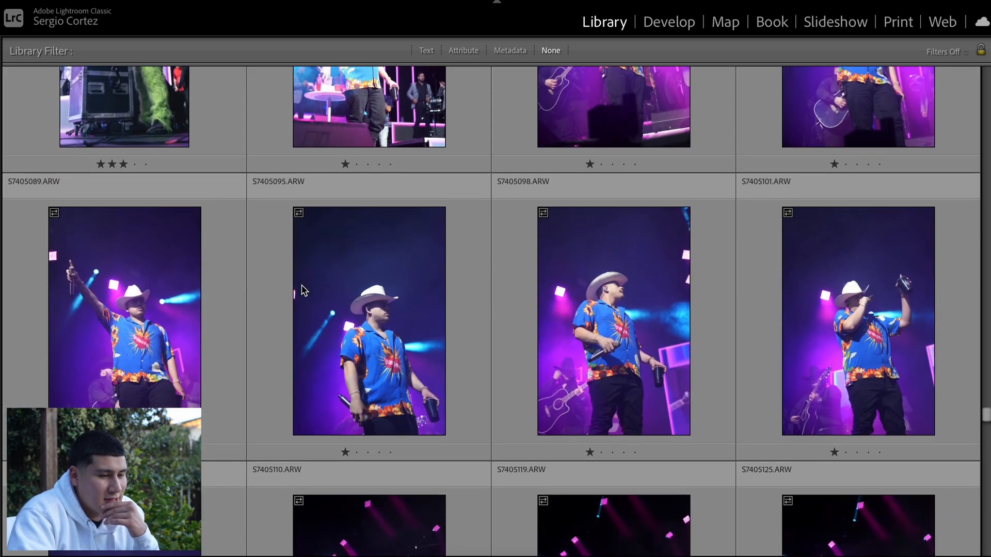
pyautogui.scroll(-2, 304, 290)
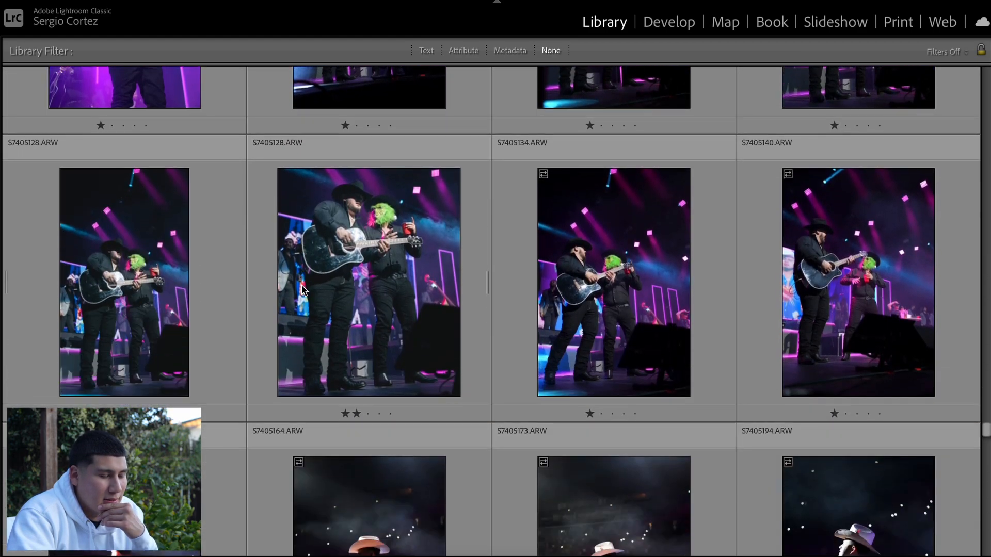
pyautogui.scroll(-8, 304, 290)
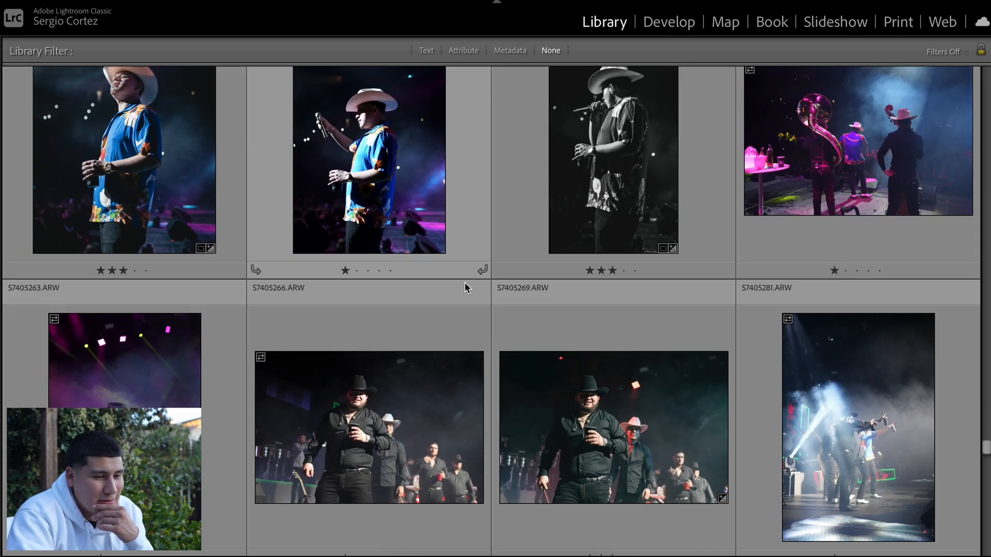
pyautogui.scroll(-3, 464, 283)
pyautogui.scroll(-3, 467, 287)
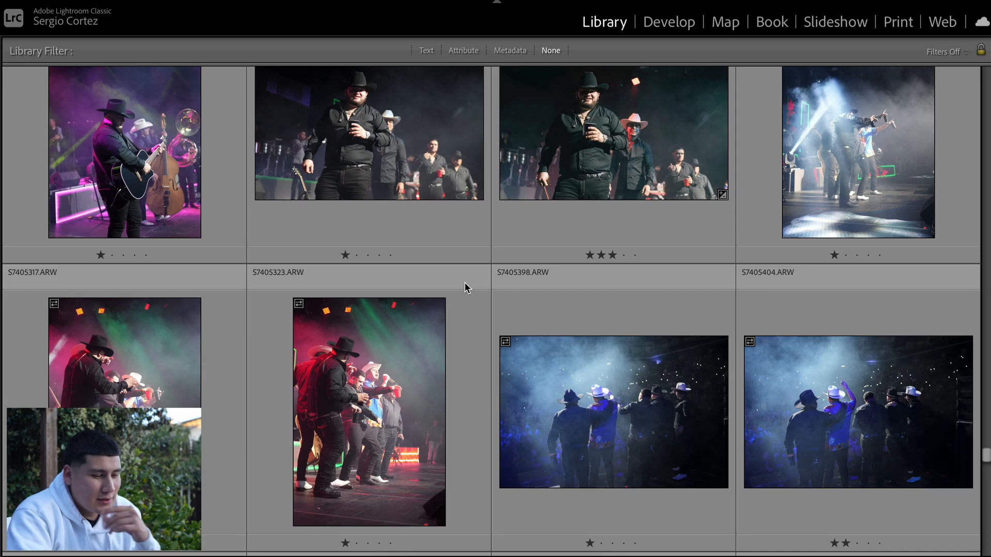
pyautogui.press('d')
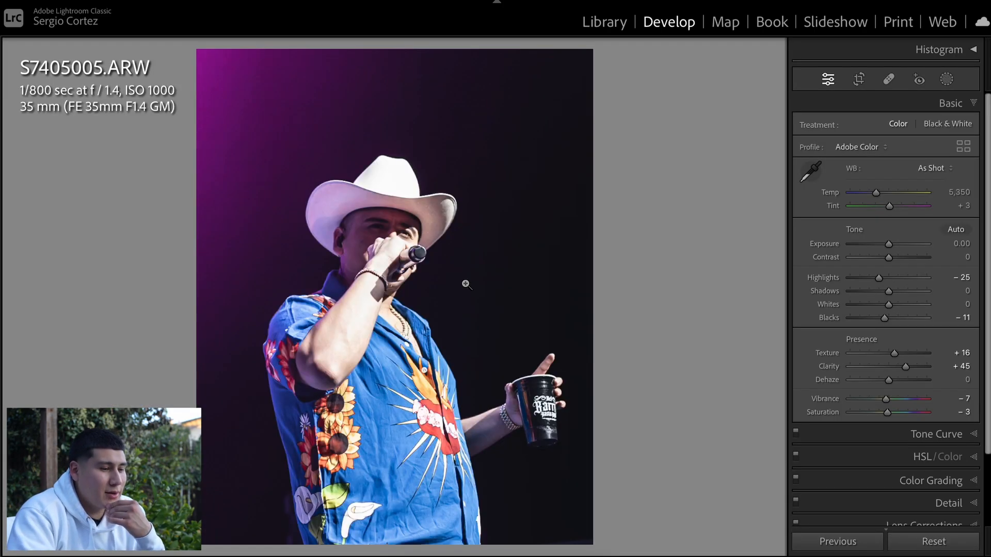
# Compare the before and after versions of S7405005.ARW to judge its current edits.
pyautogui.press('\\')
pyautogui.press('\\')
pyautogui.press('\\')
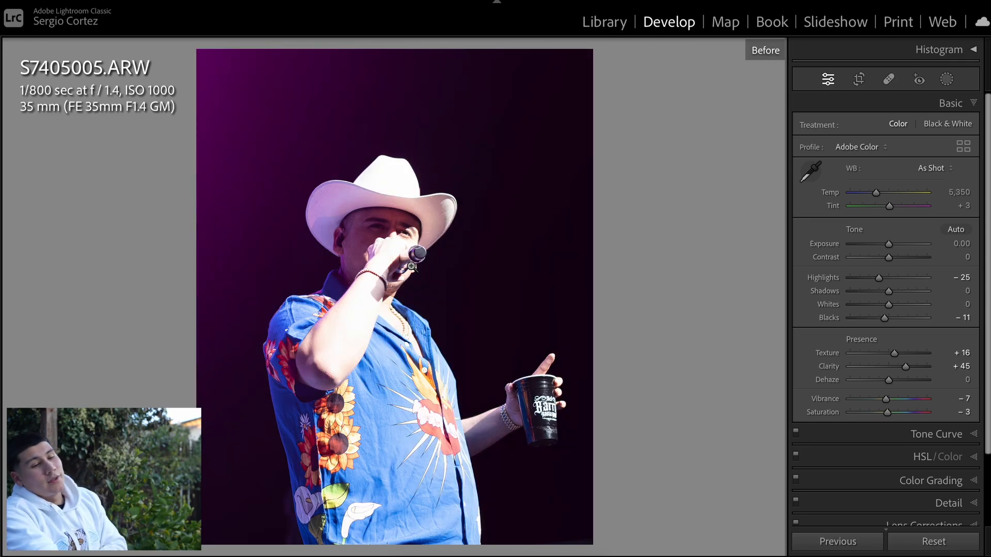
pyautogui.press('\\')
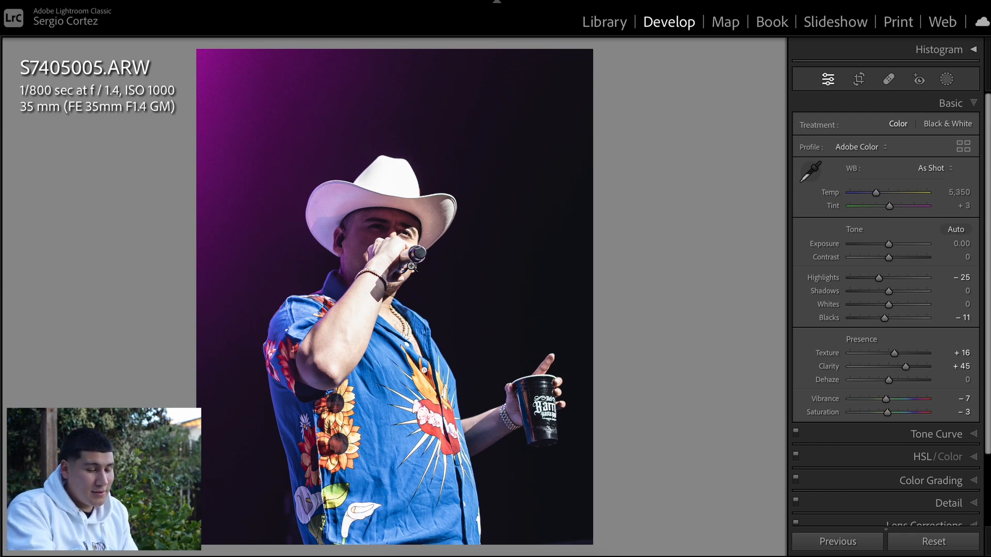
pyautogui.press('\\')
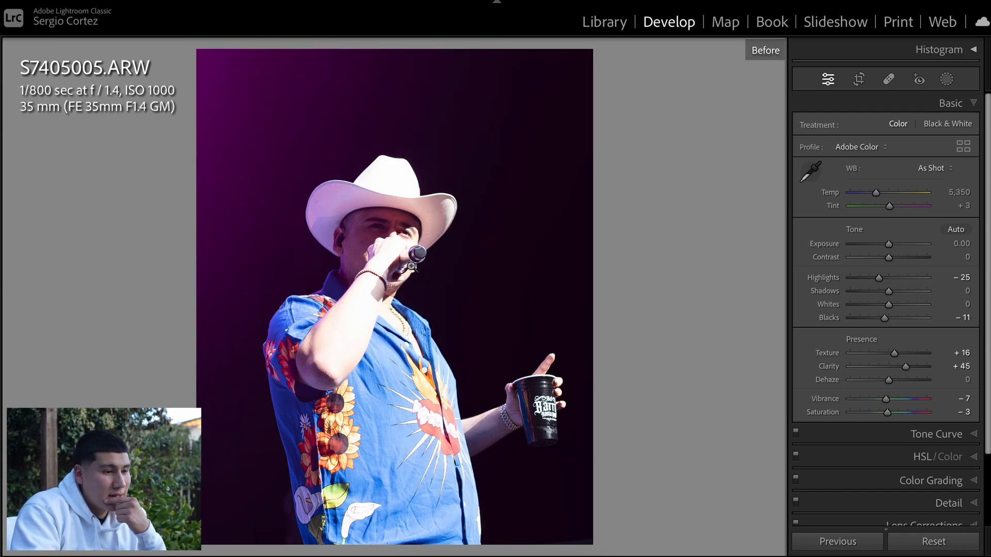
pyautogui.press('\\')
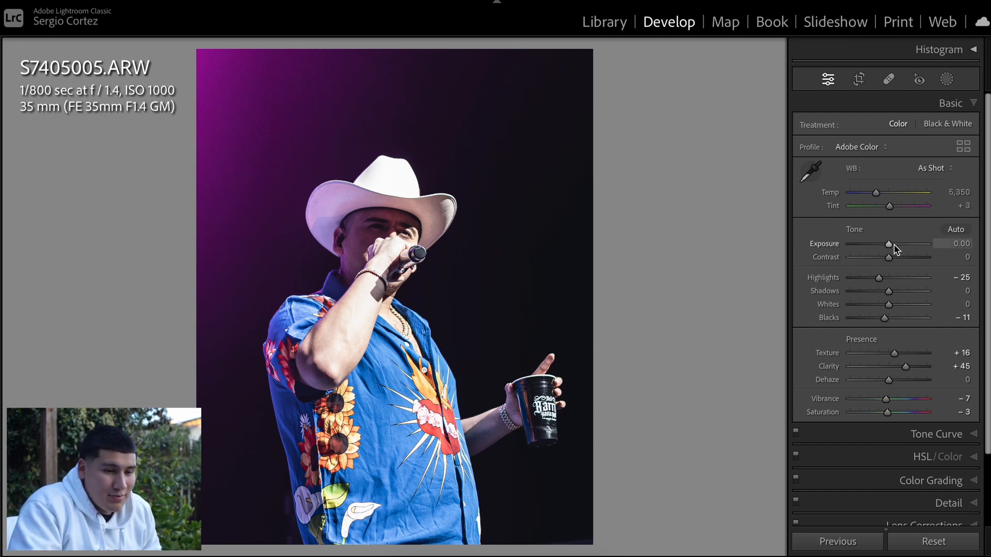
pyautogui.press('\\')
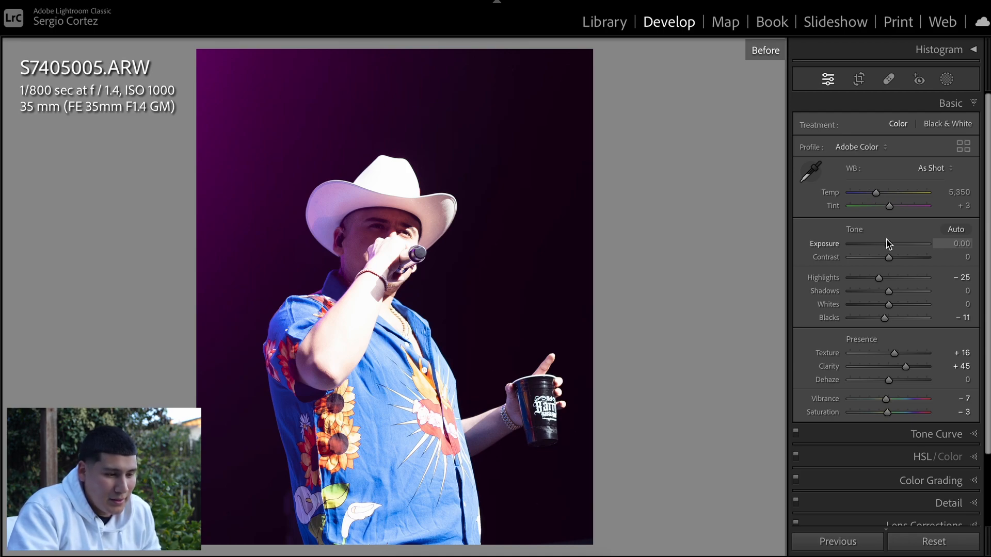
# Try resetting Highlights to its default, compare the effect on the photo, and undo the reset.
pyautogui.doubleClick(823, 277)
pyautogui.hotkey('ctrl', 'z')
pyautogui.hotkey('ctrl', 'y')
pyautogui.hotkey('ctrl', 'z')
# Raise the photo's exposure to +0.10.
pyautogui.press('=')
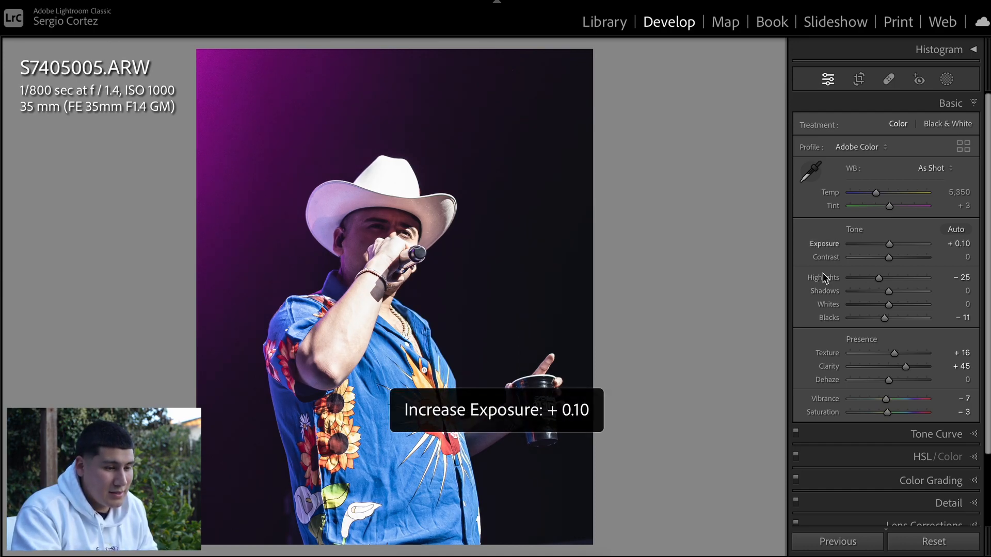
# Try slightly higher and lower exposure values for the photo and return to +0.10.
pyautogui.press('=')
pyautogui.press('-')
pyautogui.press('-')
pyautogui.press('=')
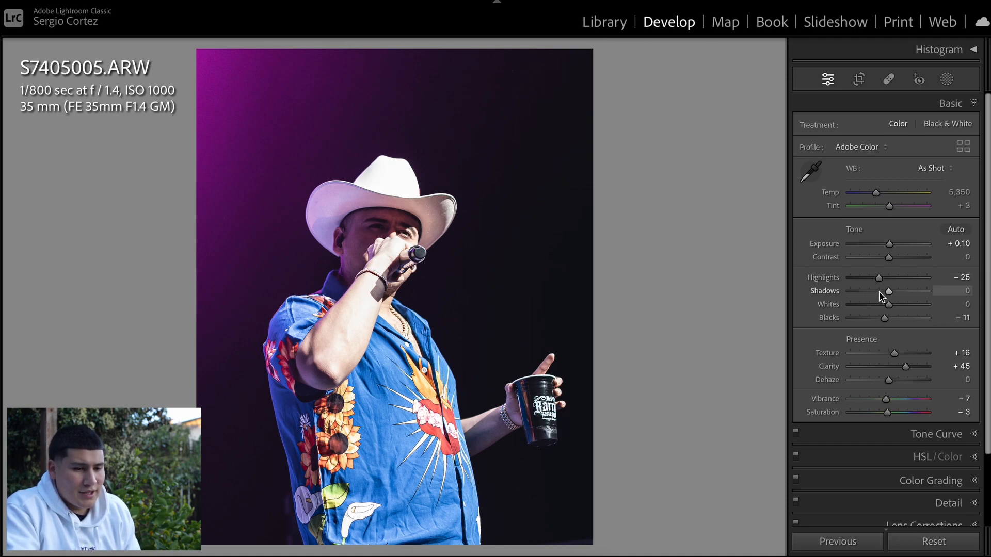
# Try Shadows at +55 and at −4 on the photo, undoing each change.
pyautogui.moveTo(889, 292); pyautogui.dragTo(910, 305)
pyautogui.hotkey('ctrl', 'z')
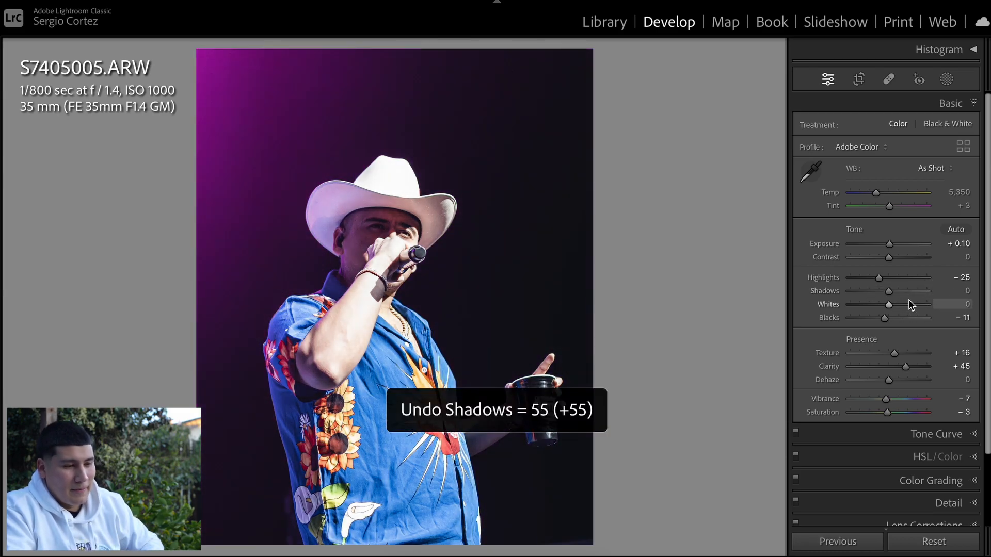
pyautogui.moveTo(889, 292); pyautogui.dragTo(889, 300)
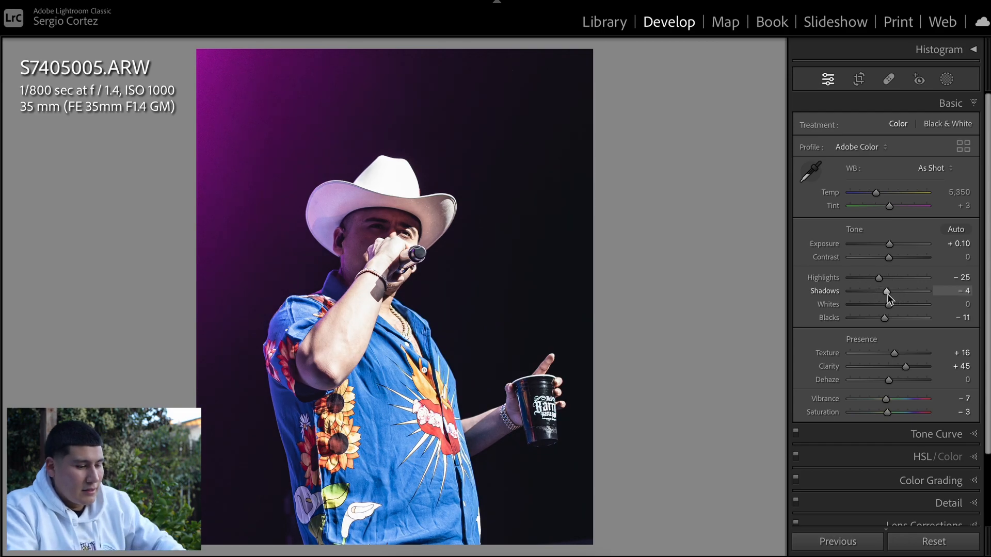
pyautogui.hotkey('ctrl', 'z')
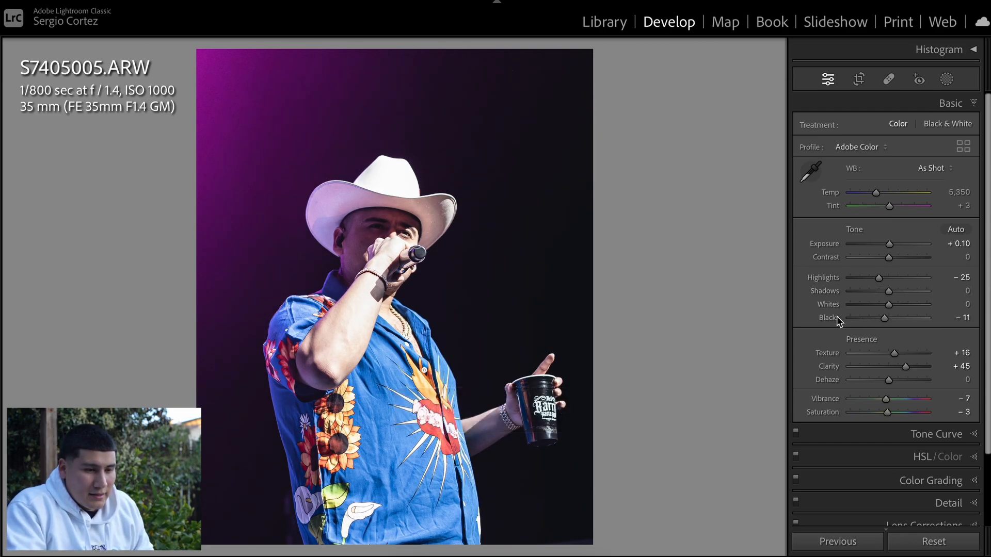
# Try resetting Blacks and Clarity to their defaults one at a time, compare the effect, and undo each reset.
pyautogui.doubleClick(837, 317)
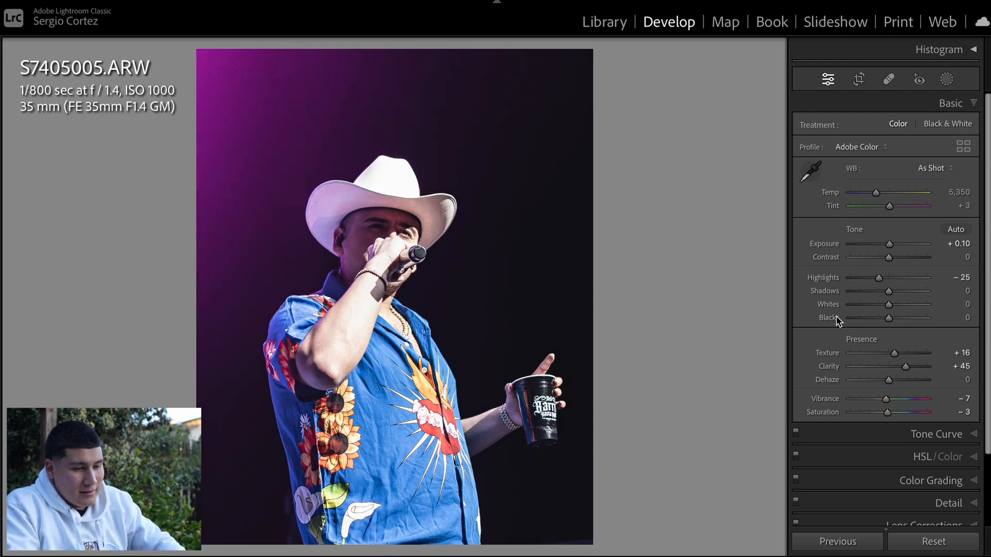
pyautogui.hotkey('ctrl', 'z')
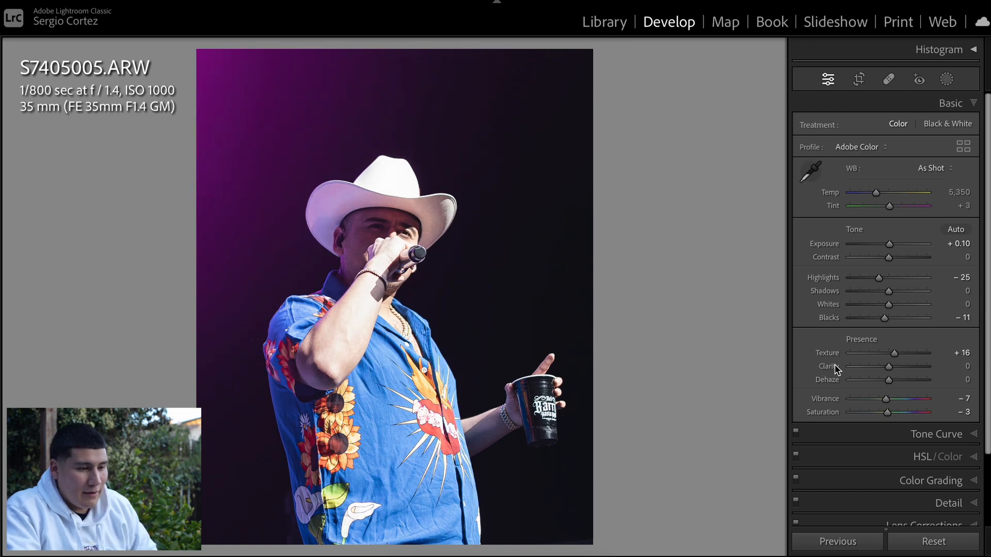
pyautogui.hotkey('ctrl', 'z')
pyautogui.hotkey('ctrl', 'y')
pyautogui.hotkey('ctrl', 'z')
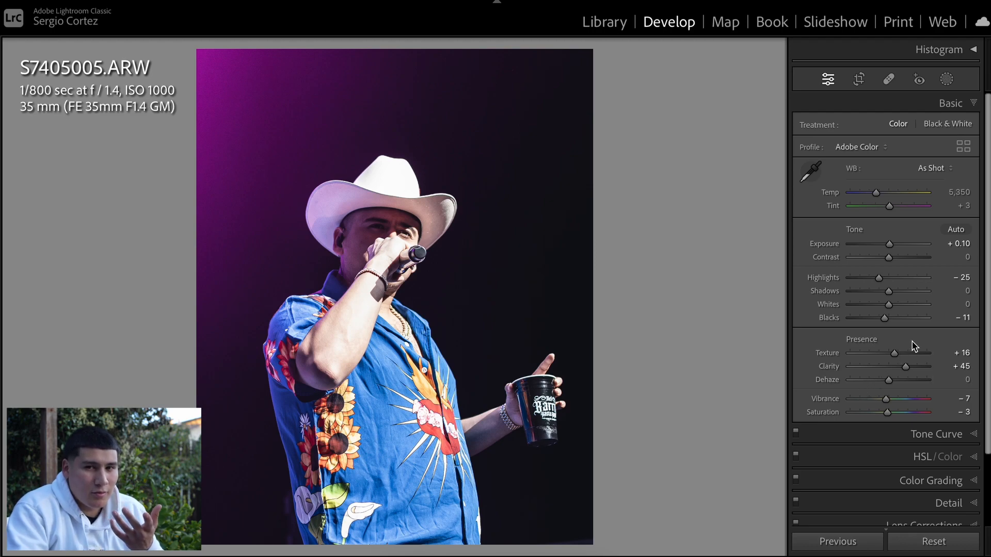
# Select Mask 1 in the masking tools and toggle its visibility off and on to judge its effect.
pyautogui.click(947, 79)
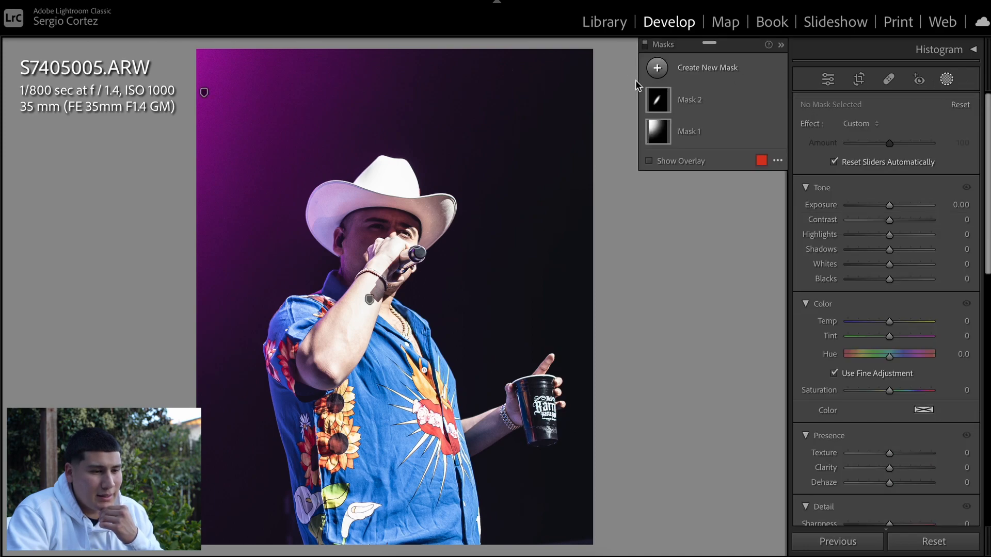
pyautogui.click(710, 135)
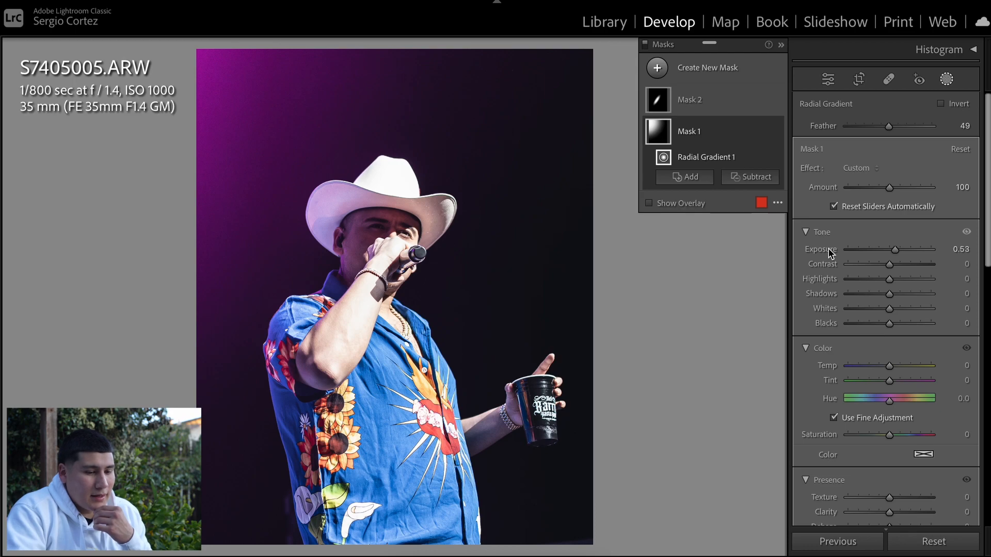
pyautogui.click(775, 133)
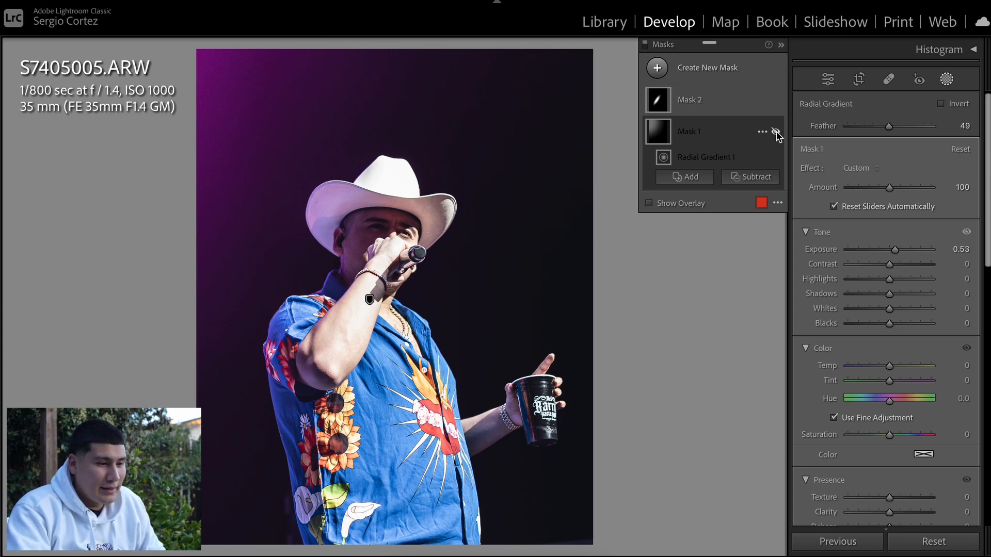
pyautogui.click(776, 133)
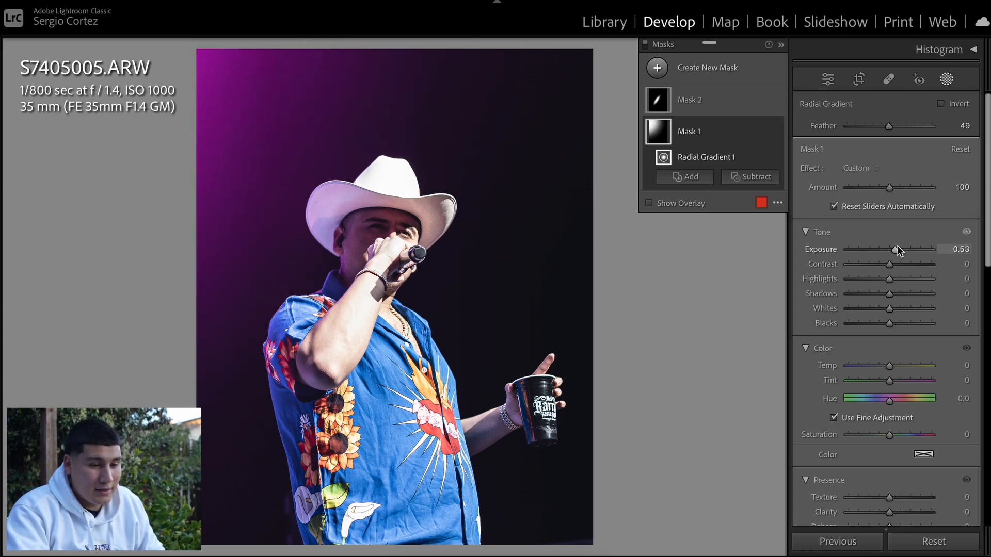
# Set Mask 1's Dehaze to −14 and its Exposure to 0.66.
pyautogui.scroll(-3, 896, 251)
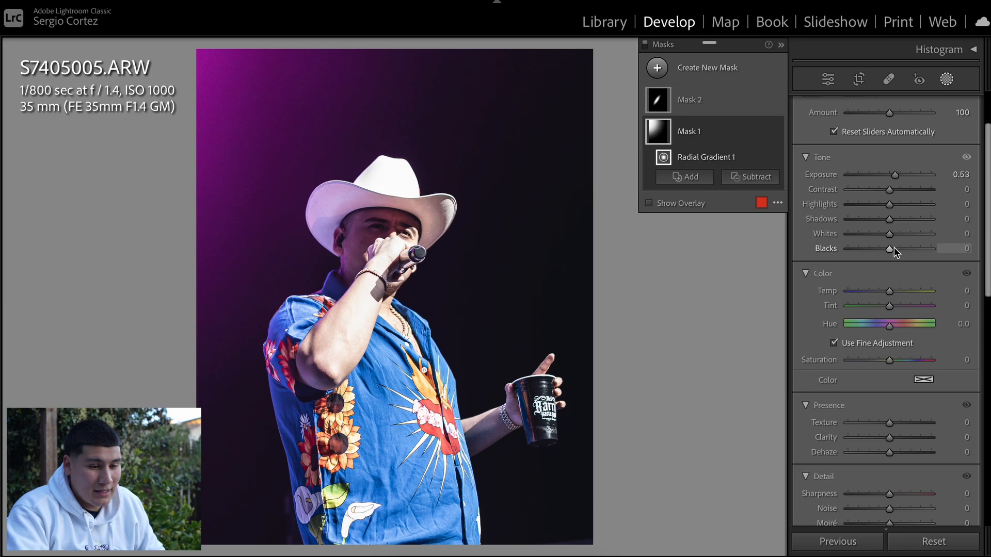
pyautogui.click(889, 453)
pyautogui.moveTo(889, 453)
pyautogui.mouseDown()
pyautogui.moveTo(876, 454)
pyautogui.moveTo(884, 454)
pyautogui.mouseUp()
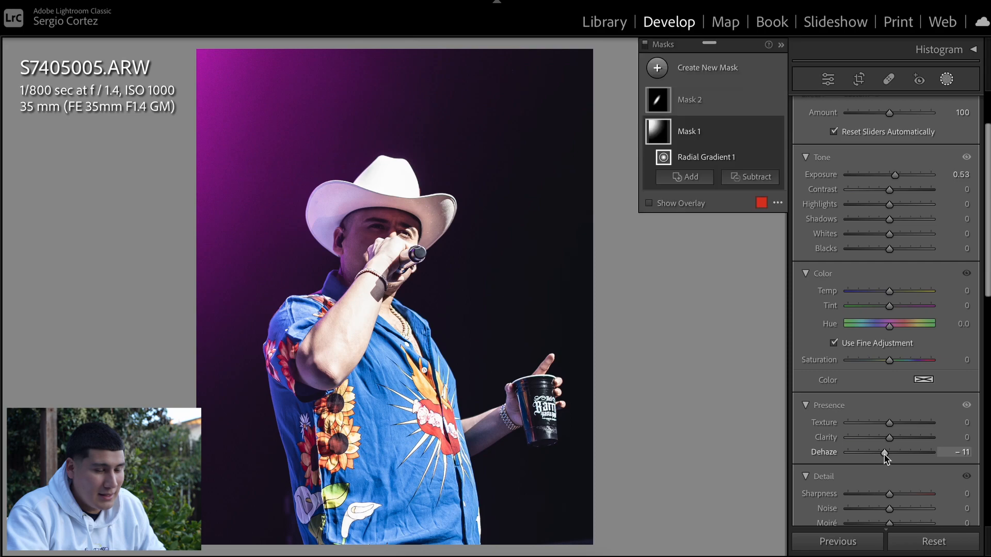
pyautogui.doubleClick(822, 174)
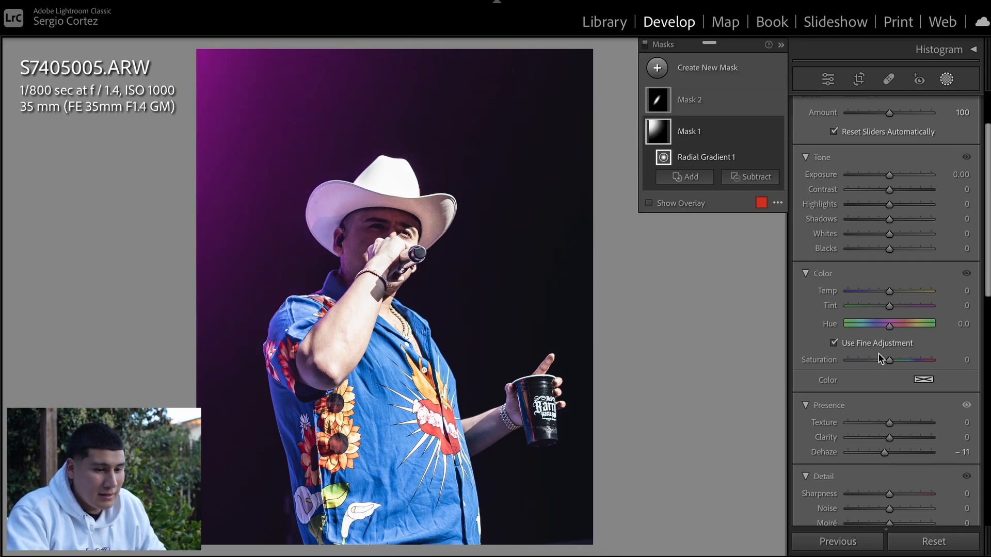
pyautogui.moveTo(886, 453); pyautogui.dragTo(885, 451)
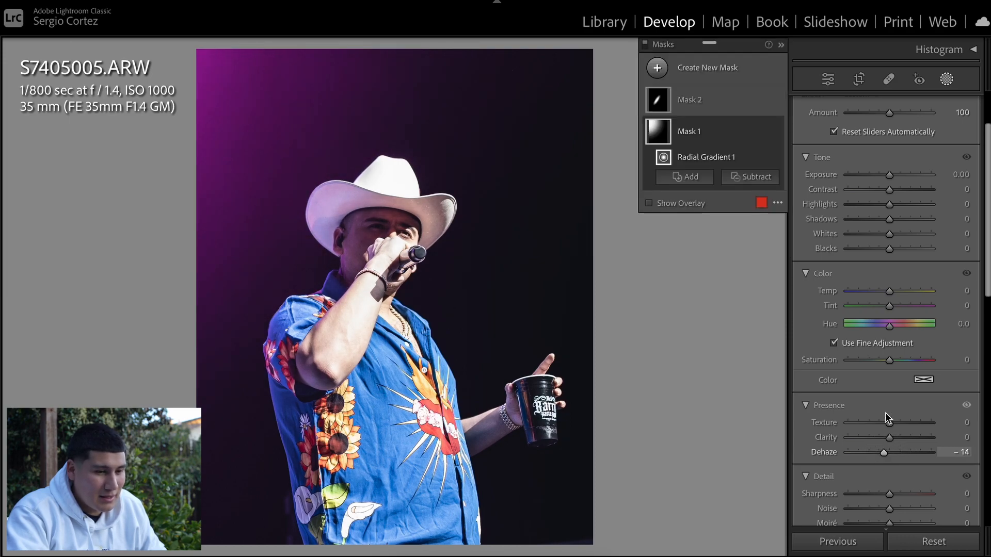
pyautogui.moveTo(891, 180); pyautogui.dragTo(898, 181)
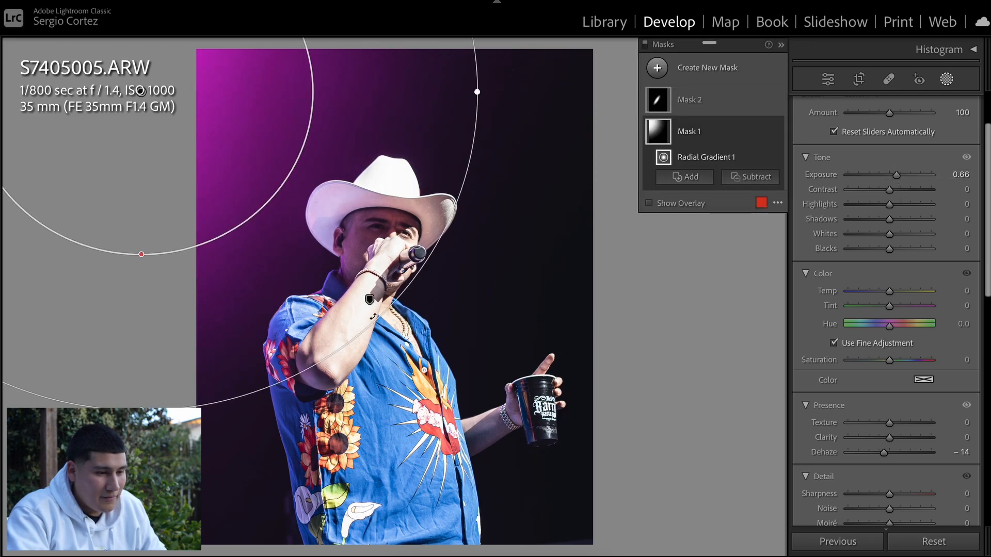
# Move Mask 1's radial gradient closer to the photo's upper-left corner and shrink it in height and width.
pyautogui.moveTo(373, 316)
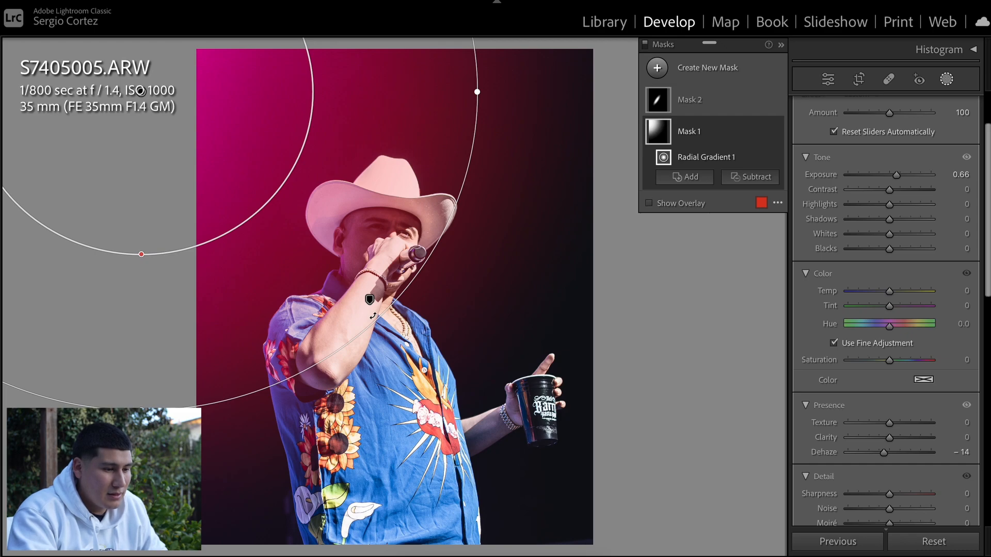
pyautogui.moveTo(144, 92); pyautogui.dragTo(177, 52)
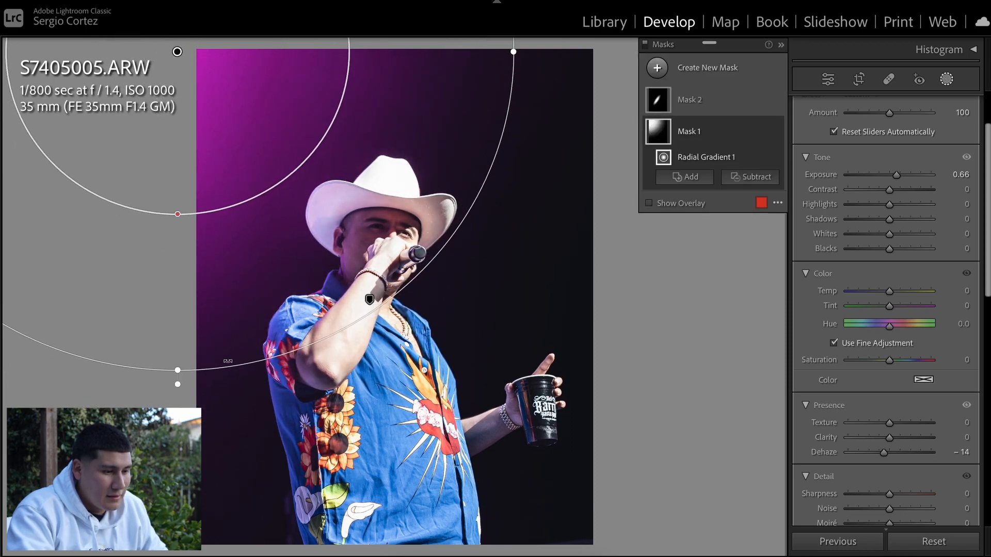
pyautogui.moveTo(177, 370); pyautogui.dragTo(178, 312)
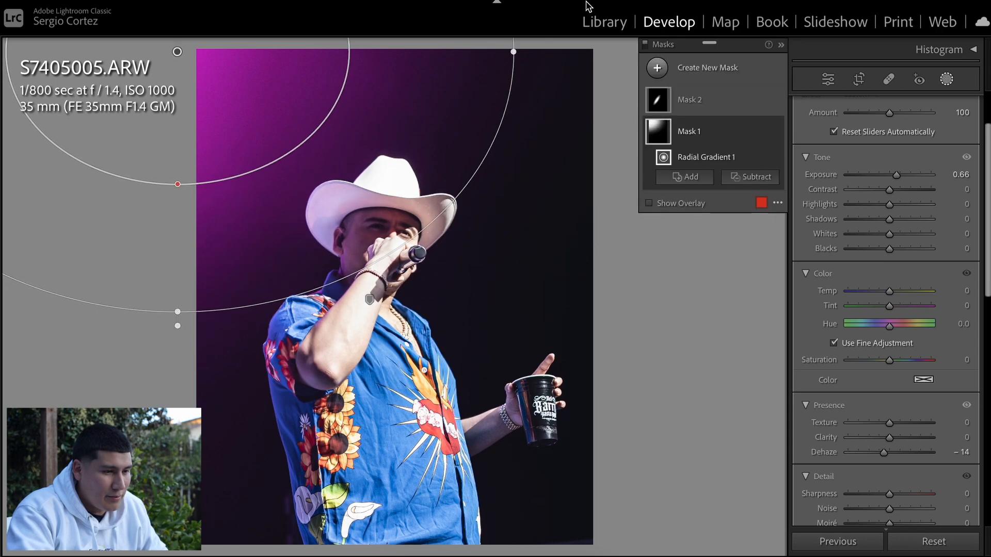
pyautogui.moveTo(513, 52); pyautogui.dragTo(453, 51)
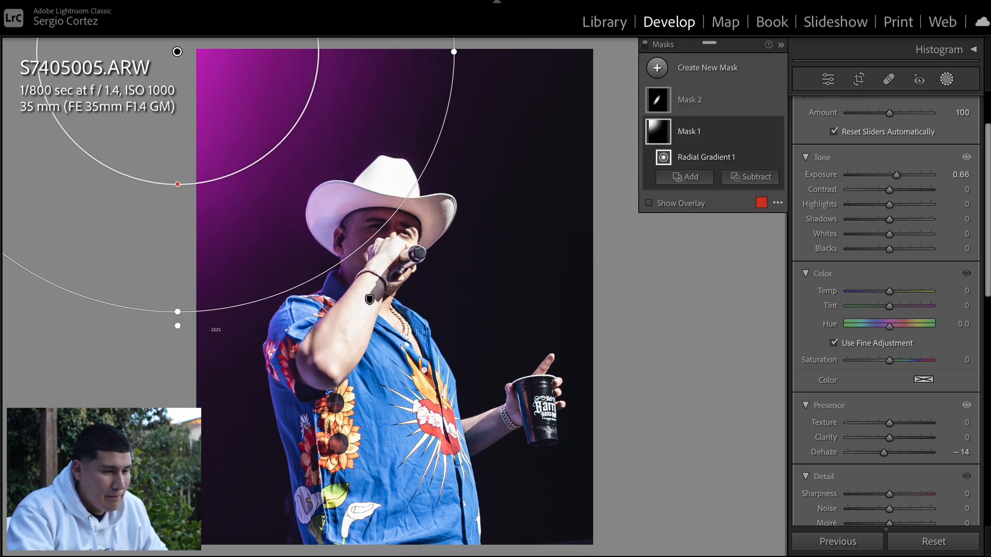
pyautogui.moveTo(177, 312); pyautogui.dragTo(173, 290)
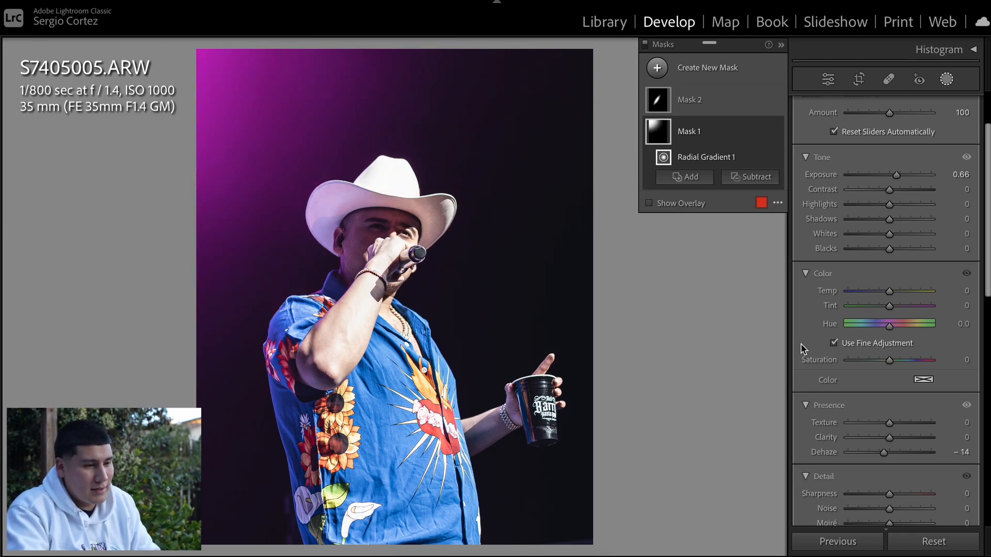
# Compare the before and after versions of the photo, both in full and zoomed in on the magenta background corner.
pyautogui.press('\\')
pyautogui.press('\\')
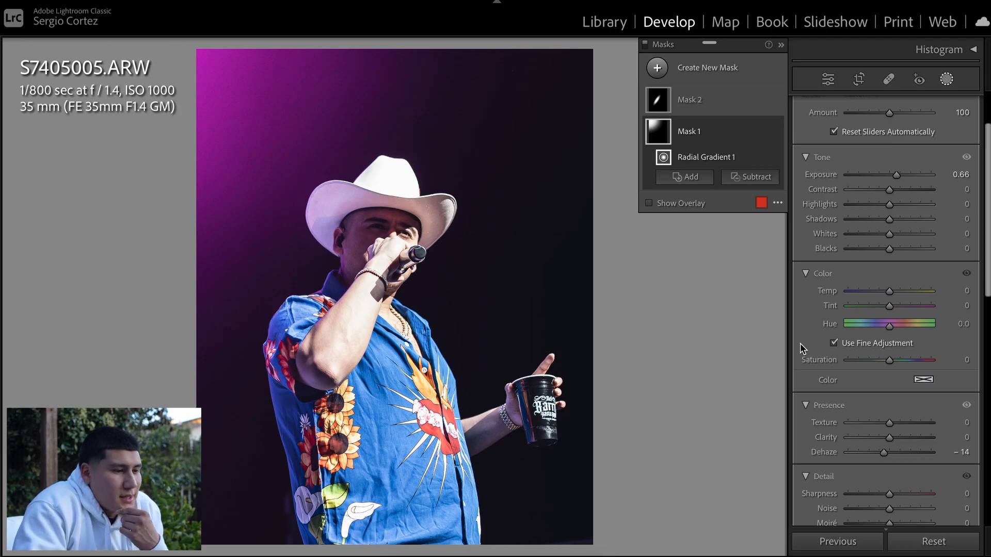
pyautogui.hotkey('shift', 'w')
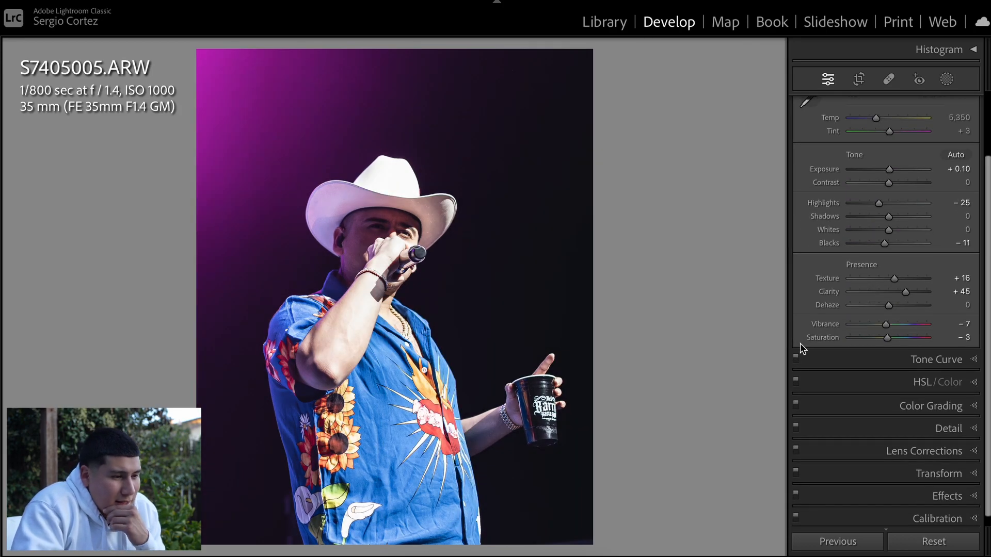
pyautogui.click(232, 114)
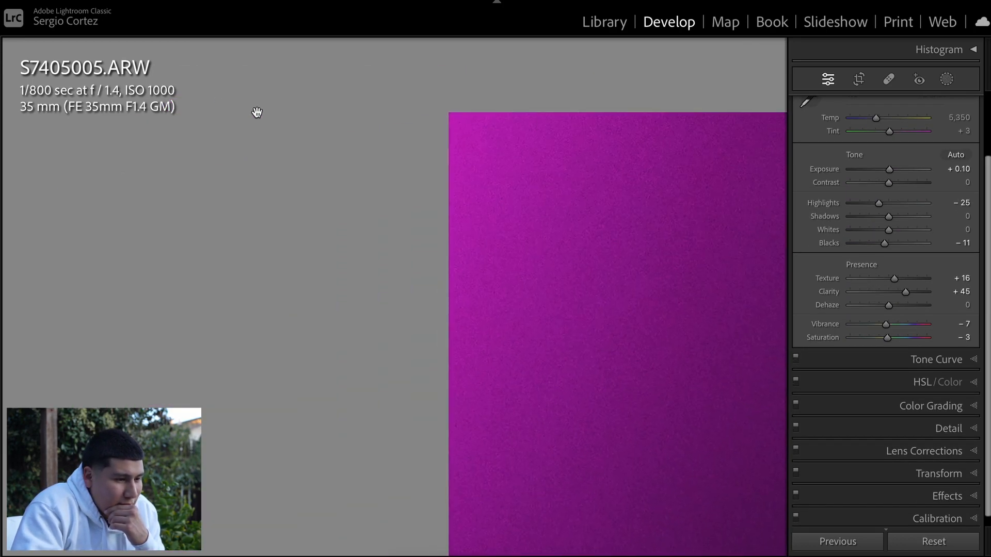
pyautogui.hscroll(2, 453, 148)
pyautogui.press('\\')
pyautogui.press('\\')
pyautogui.click(594, 210)
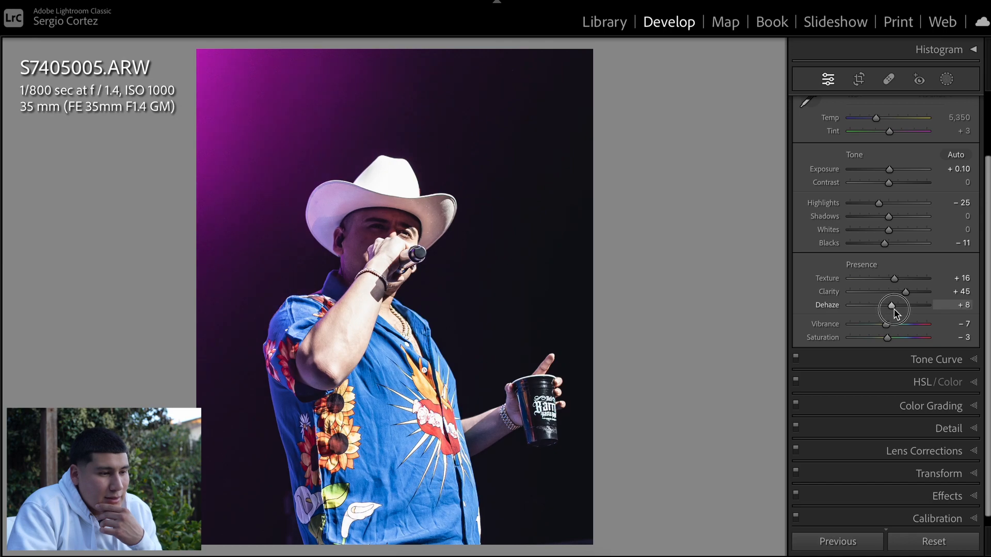
# Try a global Dehaze of +8 on the photo, compare it with the previous state, and undo it.
pyautogui.hotkey('ctrl', 'z')
pyautogui.hotkey('ctrl', 'y')
pyautogui.hotkey('ctrl', 'z')
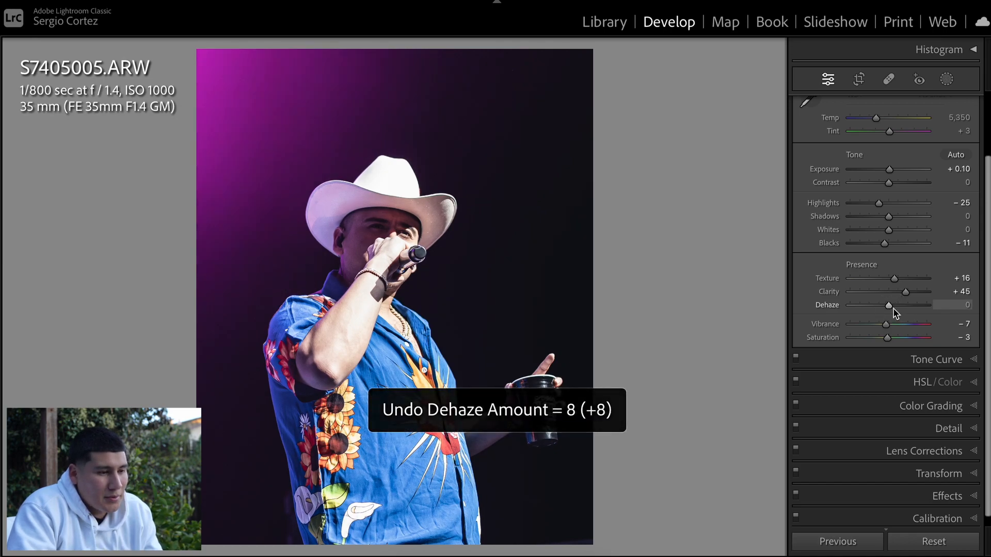
# Fine-tune Mask 1's Dehaze and raise its Exposure to brighten the magenta glow, checking the result against the original photo.
pyautogui.click(947, 79)
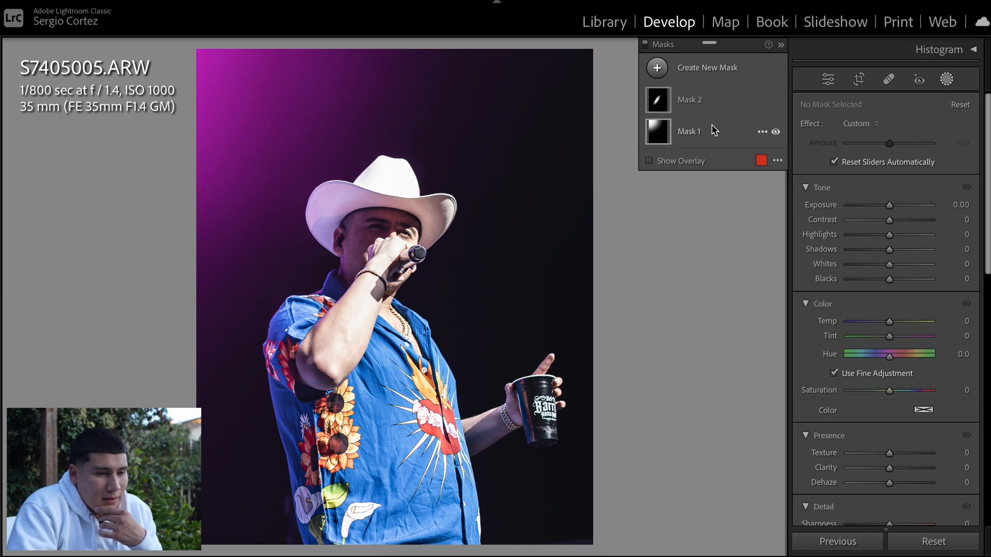
pyautogui.click(691, 131)
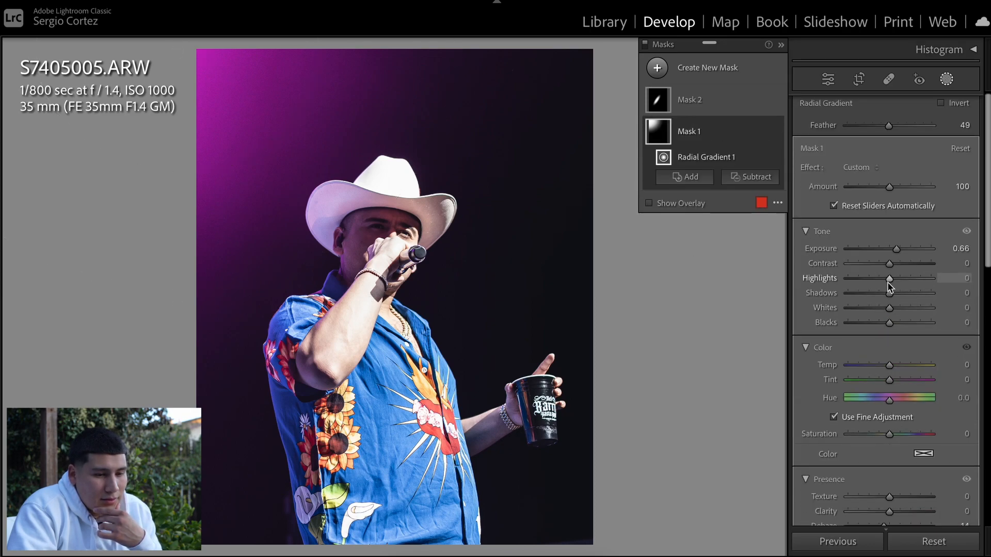
pyautogui.scroll(-3, 888, 310)
pyautogui.moveTo(883, 407); pyautogui.dragTo(885, 409)
pyautogui.moveTo(889, 158); pyautogui.dragTo(904, 158)
pyautogui.hotkey('shift', 'w')
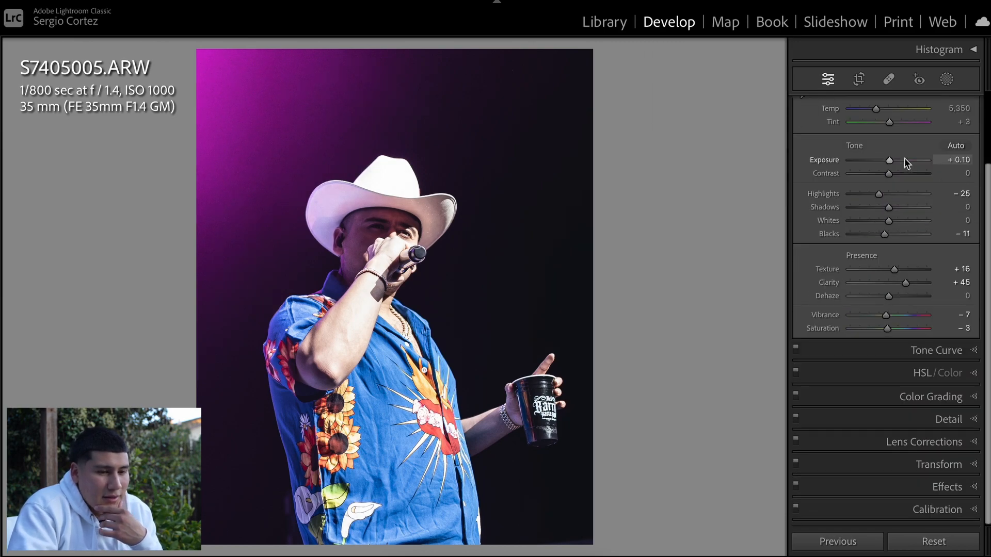
pyautogui.press('\\')
pyautogui.press('\\')
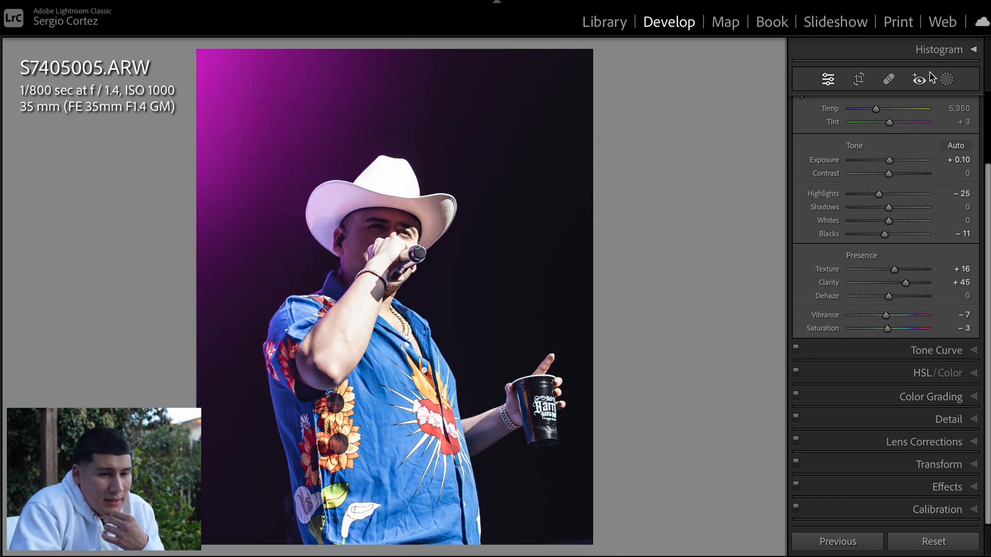
# Compare Mask 2's Highlights on the raised arm with their default, and set them to −9.
pyautogui.click(947, 78)
pyautogui.click(710, 100)
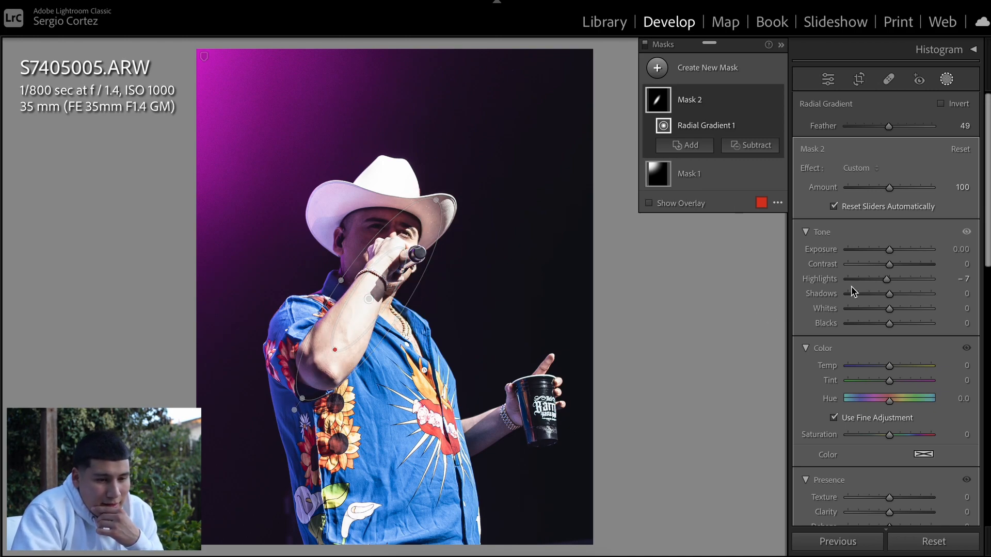
pyautogui.doubleClick(830, 283)
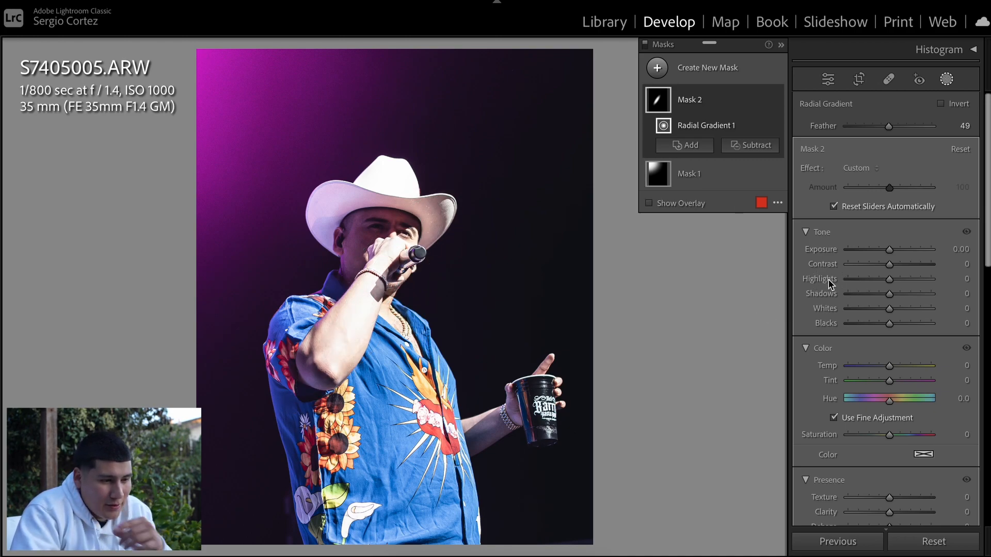
pyautogui.hotkey('ctrl', 'z')
pyautogui.hotkey('ctrl', 'y')
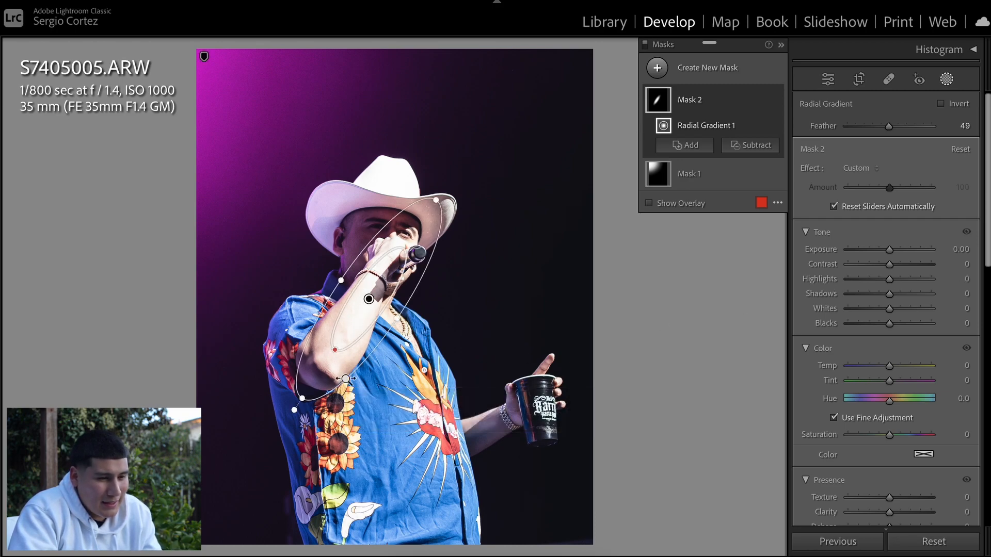
pyautogui.hotkey('ctrl', 'z')
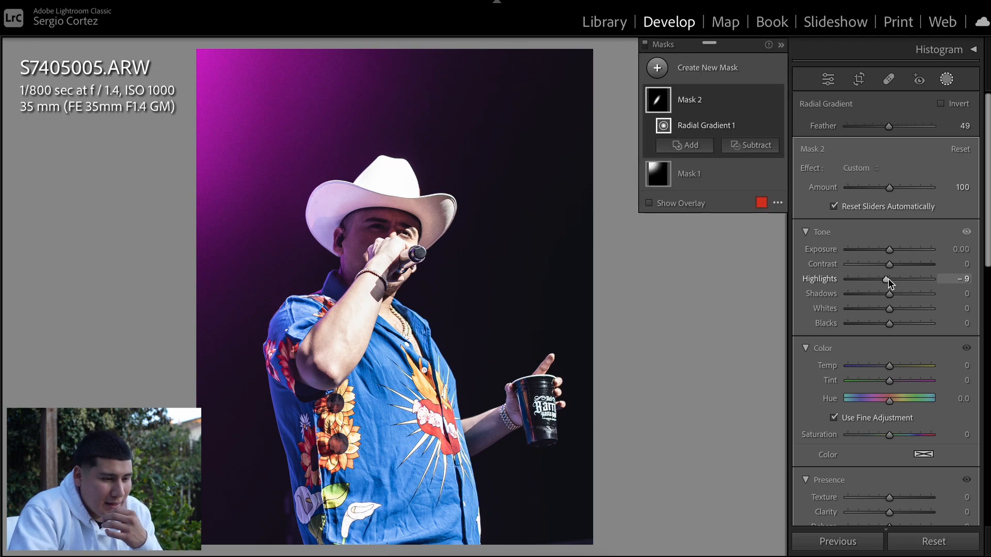
pyautogui.hotkey('shift', 'w')
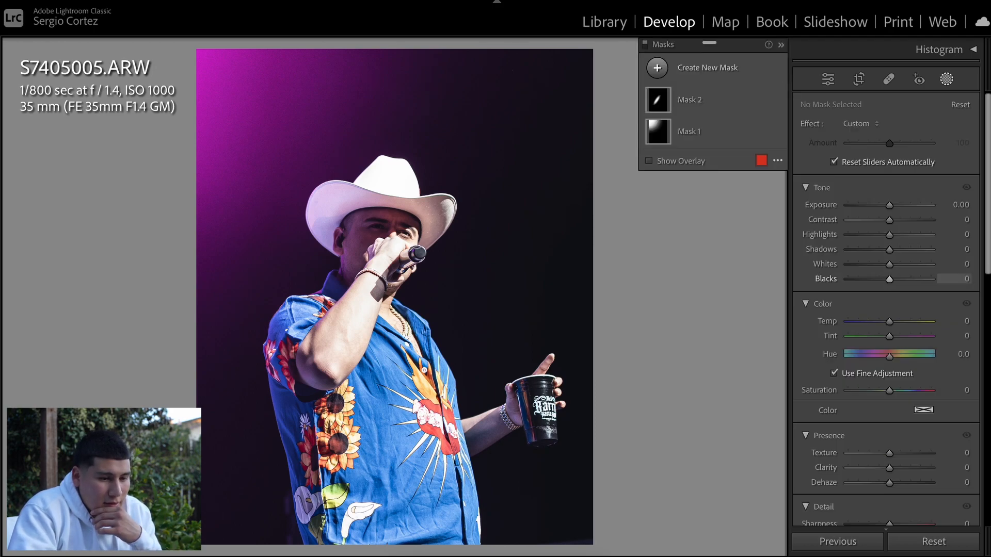
# Compare the photo with and without its Tone Curve adjustment, and leave the Tone Curve disabled.
pyautogui.scroll(-3, 863, 317)
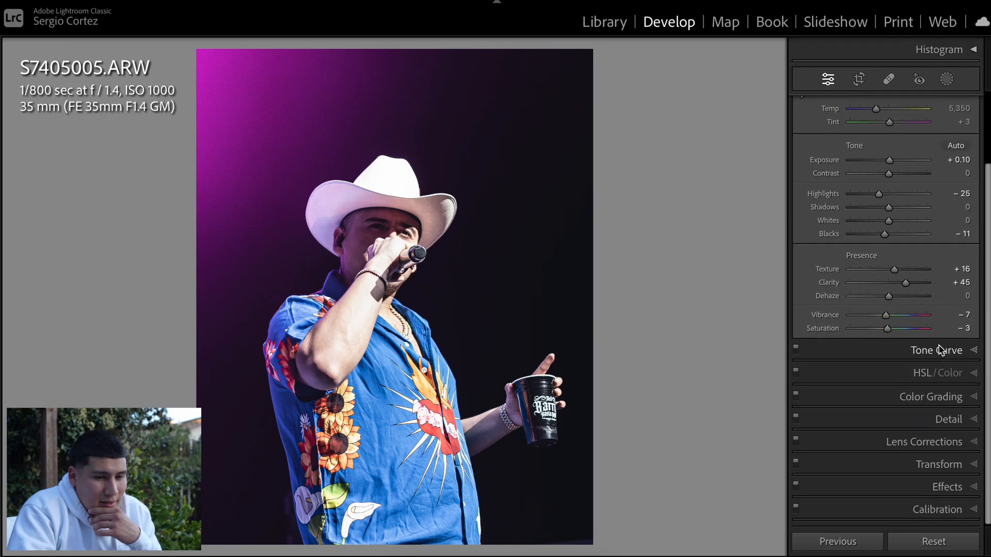
pyautogui.click(943, 351)
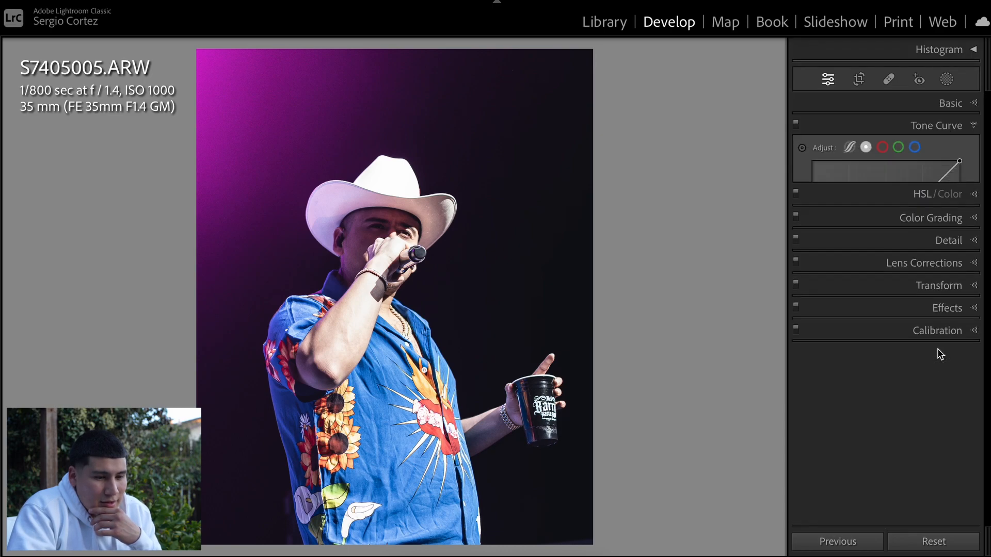
pyautogui.click(795, 124)
pyautogui.click(796, 124)
pyautogui.click(795, 123)
pyautogui.click(796, 124)
pyautogui.click(795, 124)
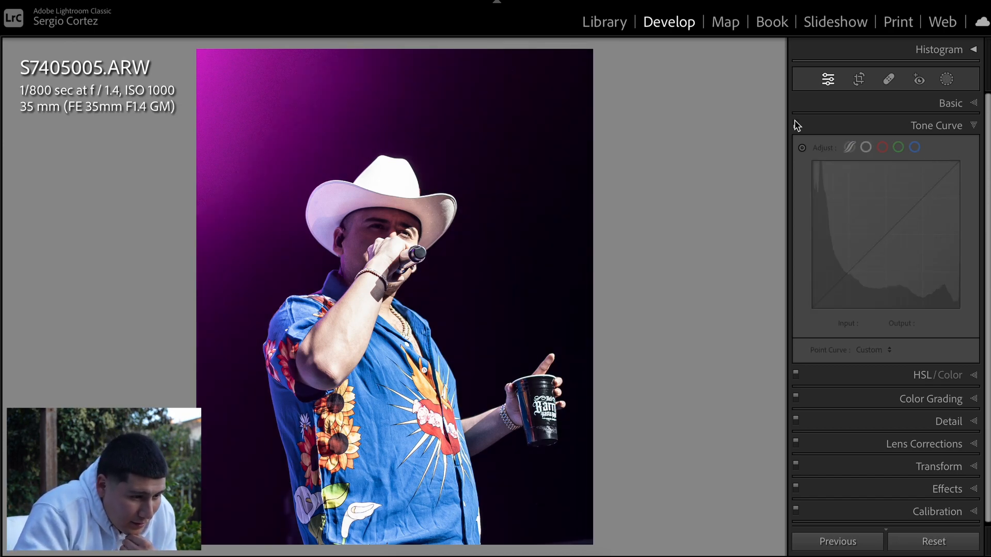
pyautogui.click(796, 124)
pyautogui.click(796, 124)
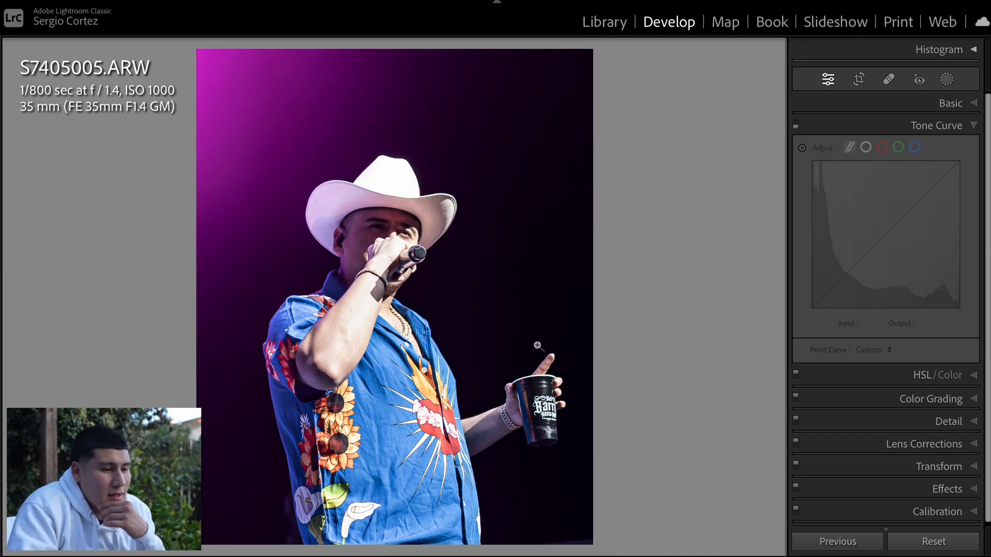
pyautogui.scroll(-1, 856, 364)
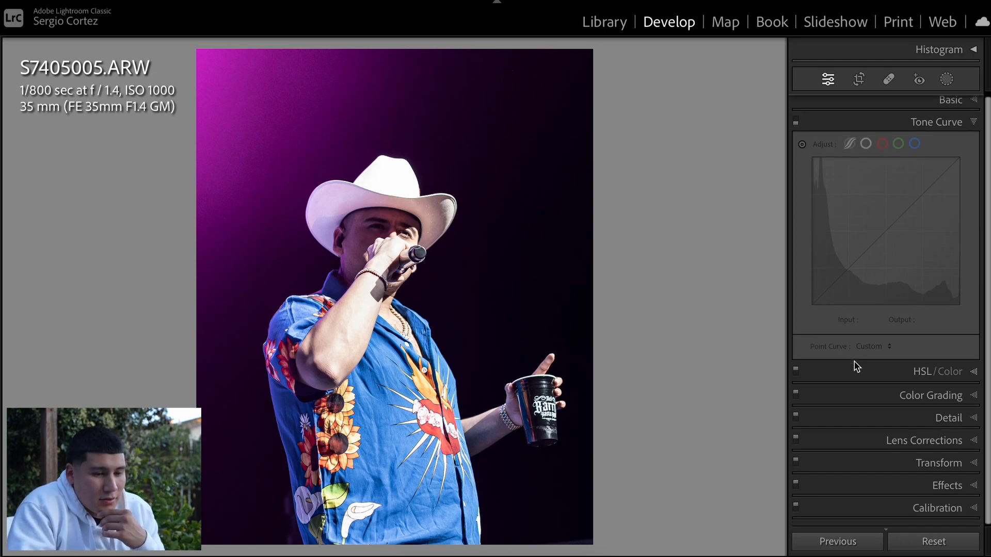
# Set the Orange saturation to −7, comparing it with stronger and weaker values, and try a lower Blue saturation before undoing it.
pyautogui.click(930, 375)
pyautogui.scroll(-1, 925, 278)
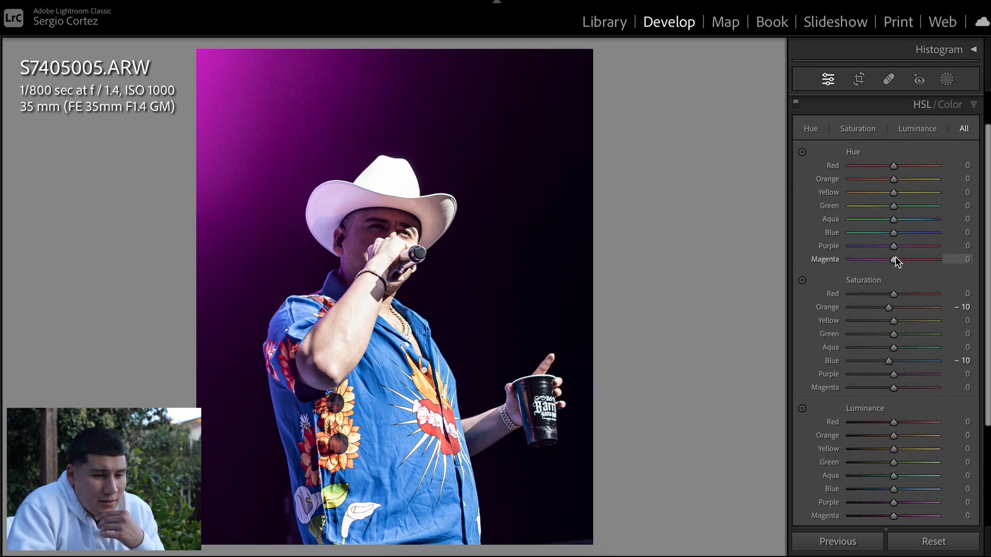
pyautogui.scroll(-1, 888, 292)
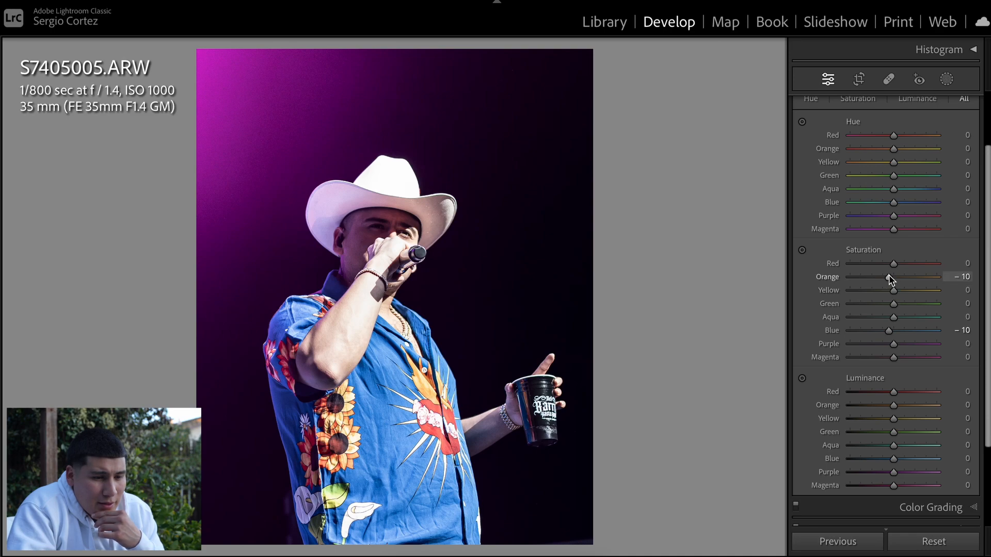
pyautogui.moveTo(889, 275)
pyautogui.mouseDown()
pyautogui.moveTo(904, 276)
pyautogui.moveTo(847, 270)
pyautogui.moveTo(944, 281)
pyautogui.moveTo(847, 260)
pyautogui.moveTo(913, 268)
pyautogui.moveTo(914, 278)
pyautogui.moveTo(862, 272)
pyautogui.moveTo(916, 279)
pyautogui.moveTo(847, 248)
pyautogui.moveTo(922, 259)
pyautogui.moveTo(831, 257)
pyautogui.moveTo(913, 275)
pyautogui.moveTo(869, 277)
pyautogui.moveTo(914, 281)
pyautogui.moveTo(895, 286)
pyautogui.mouseUp()
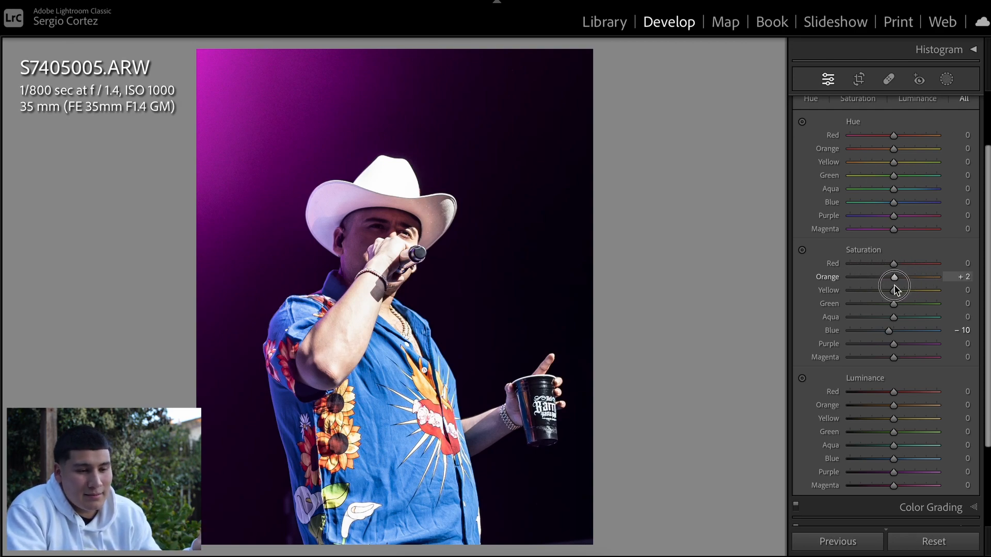
pyautogui.moveTo(896, 290)
pyautogui.mouseDown()
pyautogui.moveTo(876, 284)
pyautogui.moveTo(915, 288)
pyautogui.mouseUp()
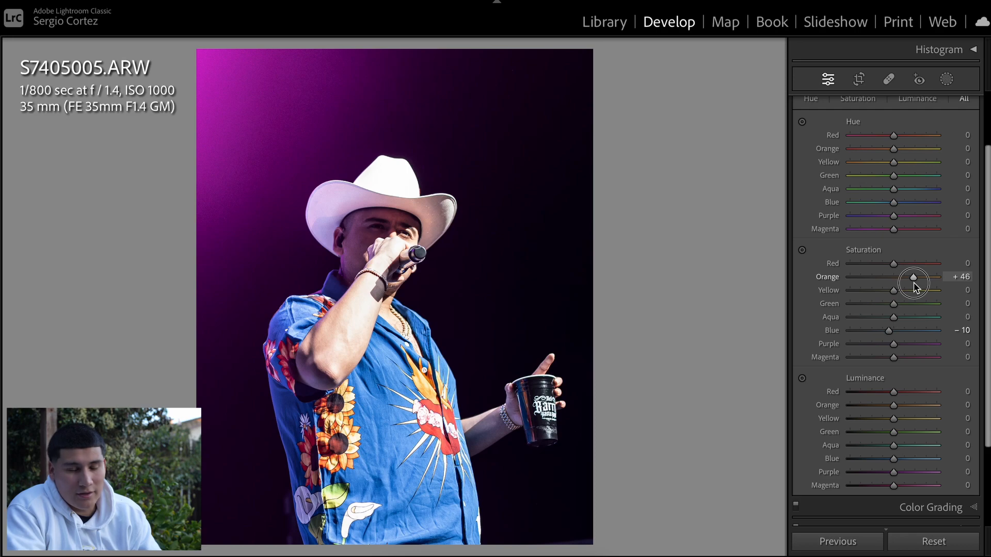
pyautogui.moveTo(915, 287); pyautogui.dragTo(888, 287)
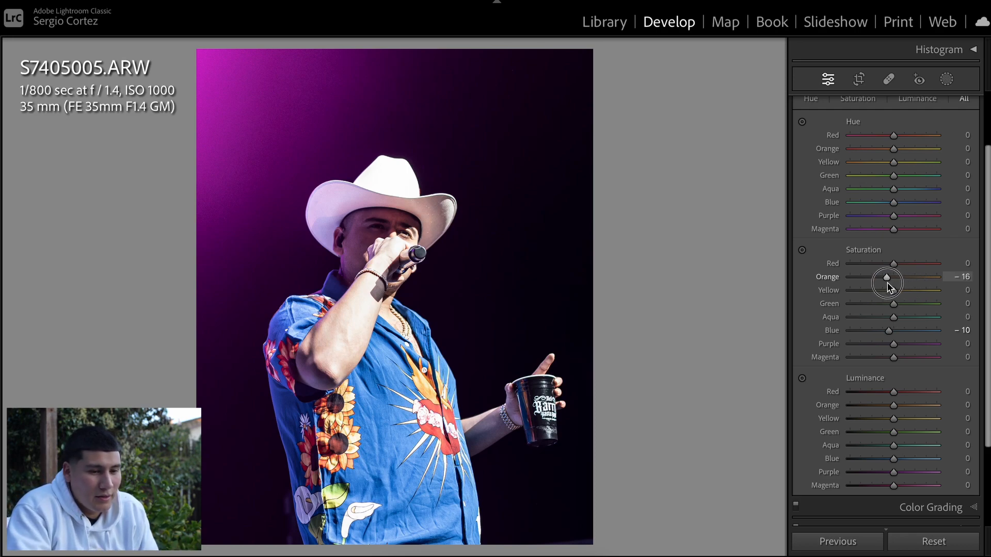
pyautogui.hotkey('ctrl', 'z')
pyautogui.hotkey('ctrl', 'shift', 'z')
pyautogui.hotkey('ctrl', 'z')
pyautogui.hotkey('ctrl', 'shift', 'z')
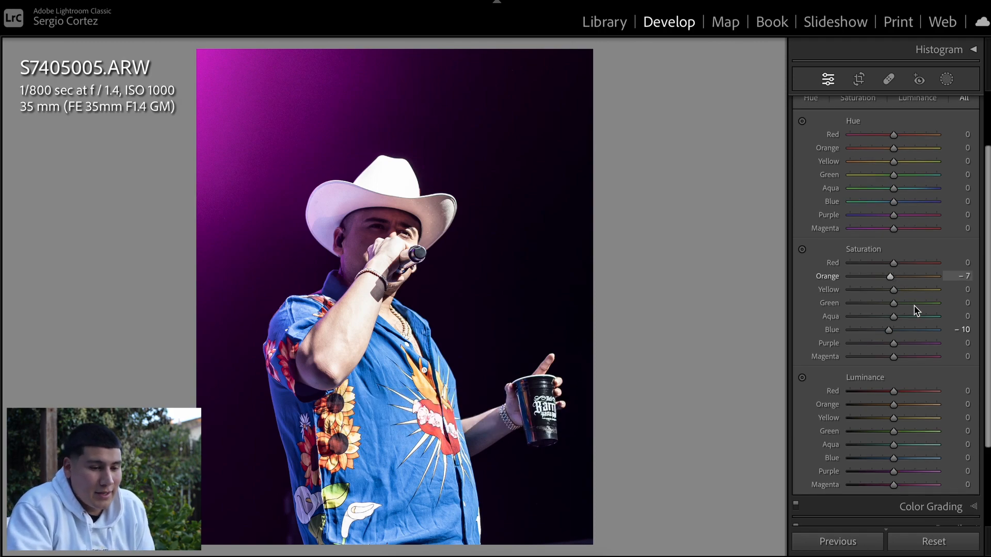
pyautogui.moveTo(885, 331); pyautogui.dragTo(803, 318)
pyautogui.hotkey('ctrl', 'z')
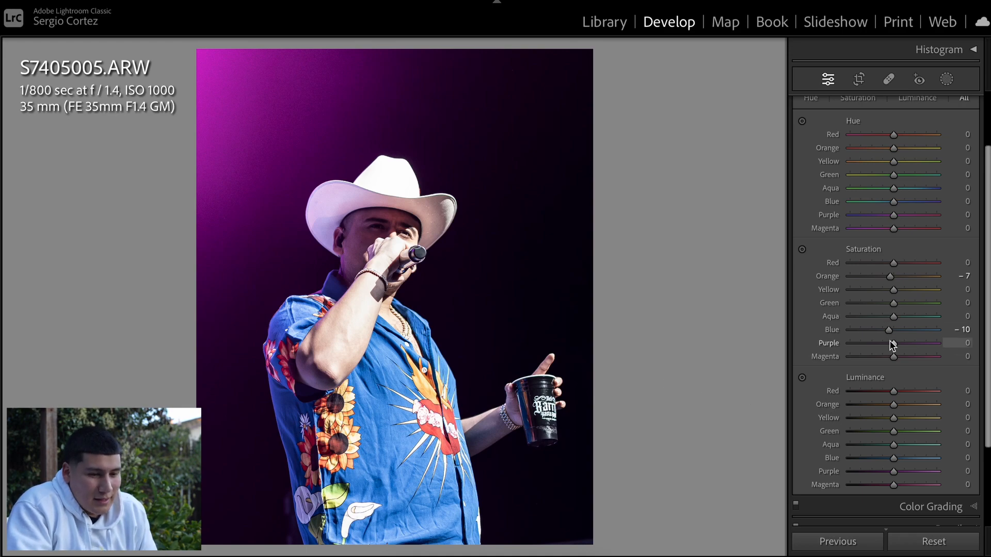
# Tint the shadows green in Color Grading with hue 123 and saturation 8, comparing the result with the previous state.
pyautogui.scroll(-1, 891, 344)
pyautogui.scroll(-2, 909, 371)
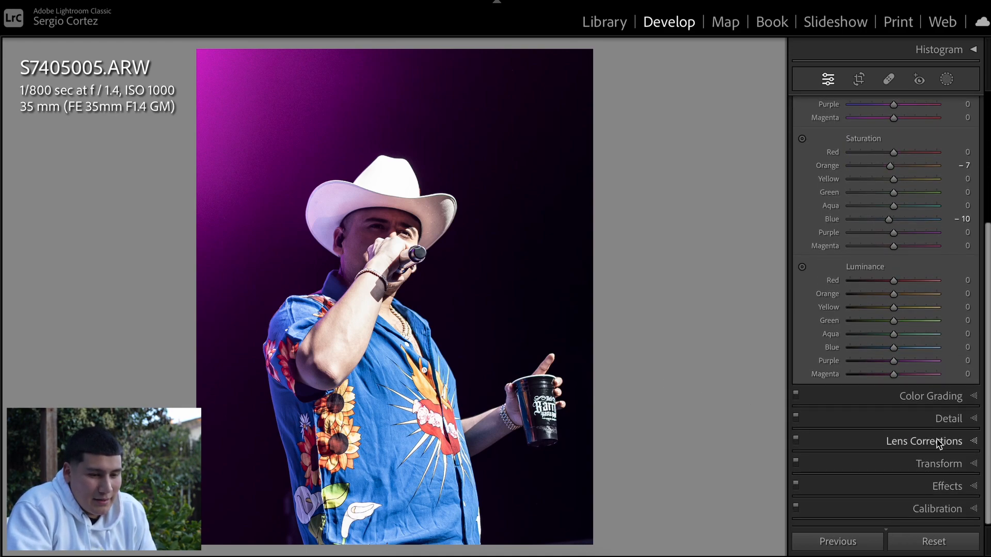
pyautogui.click(941, 402)
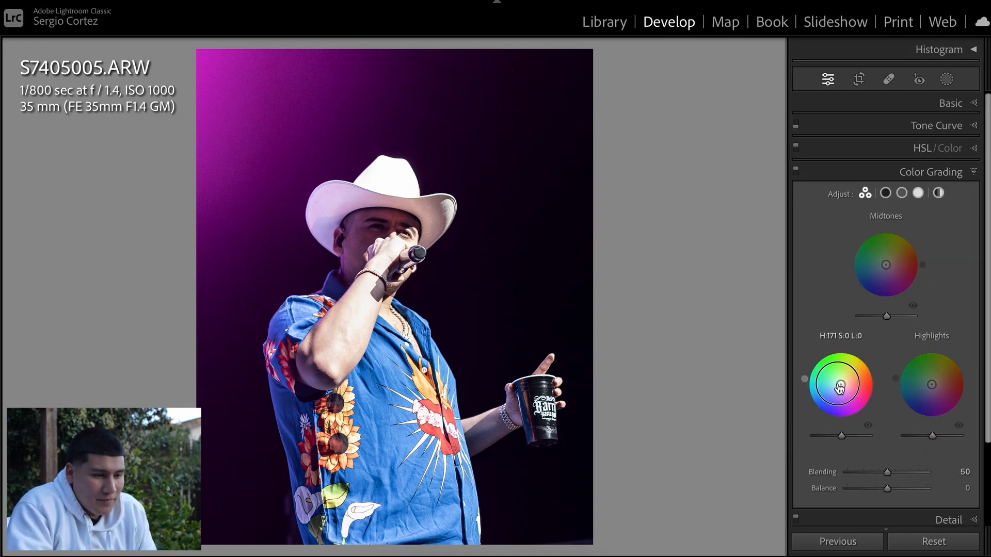
pyautogui.hotkey('ctrl', 'z')
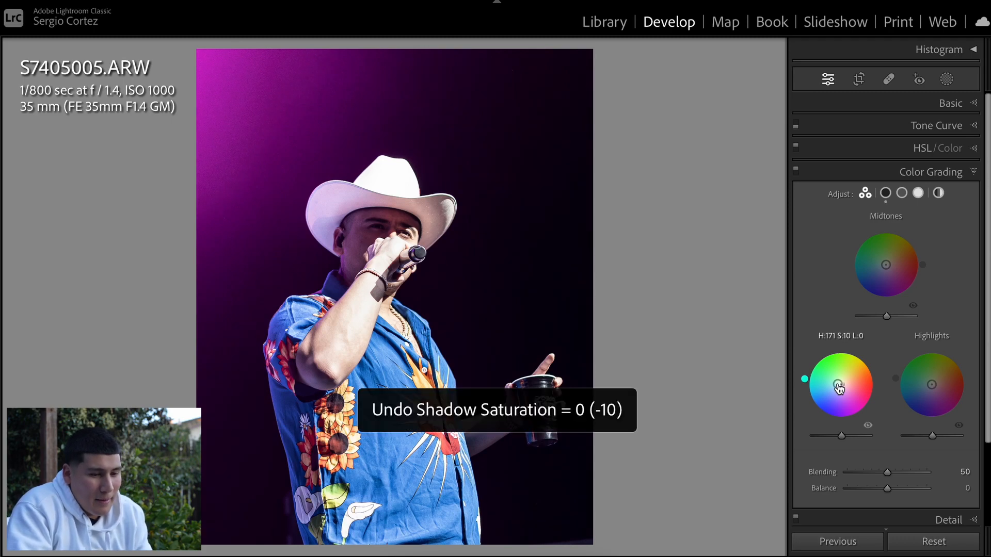
pyautogui.moveTo(839, 388); pyautogui.dragTo(839, 382)
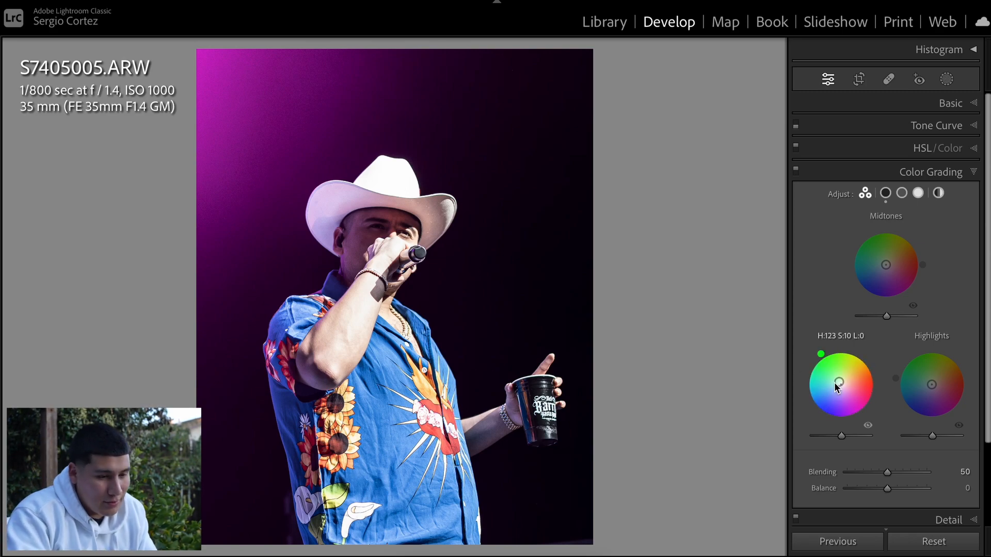
pyautogui.moveTo(840, 382)
pyautogui.mouseDown()
pyautogui.moveTo(834, 375)
pyautogui.moveTo(839, 384)
pyautogui.mouseUp()
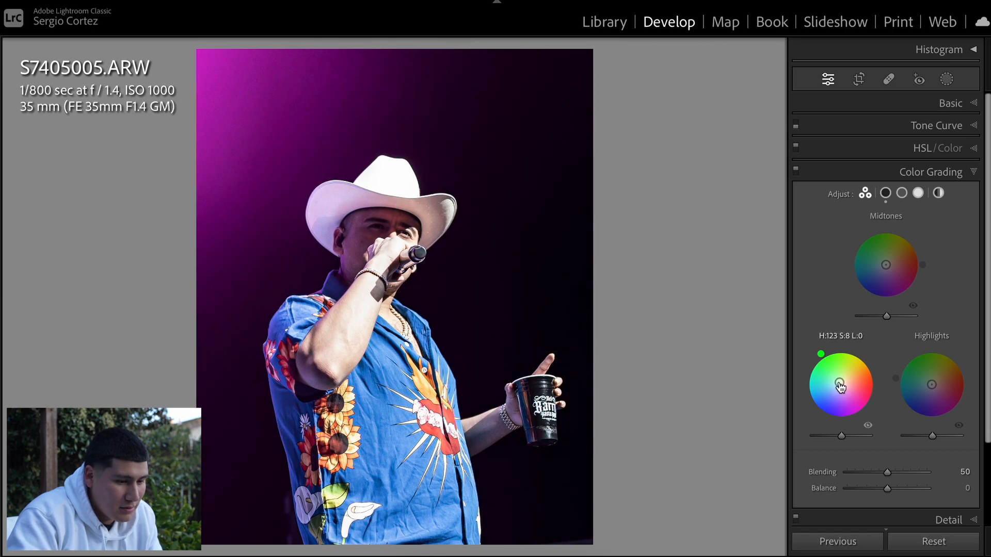
pyautogui.hotkey('ctrl', 'z')
pyautogui.hotkey('ctrl', 'y')
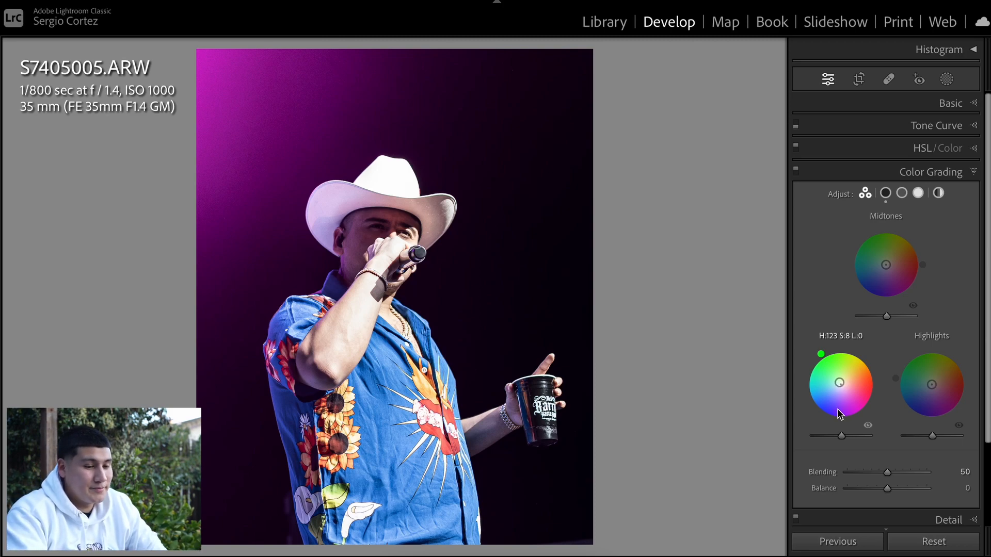
# Try a Sharpening Amount of 40, undo it, and set the Sharpening Masking to 23 while previewing the black-and-white mask.
pyautogui.scroll(-5, 859, 423)
pyautogui.click(947, 417)
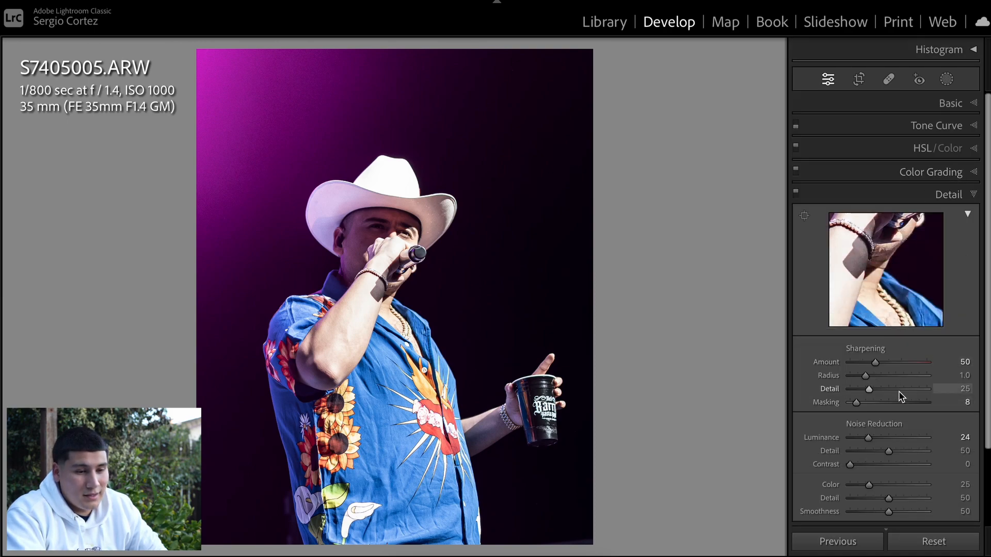
pyautogui.scroll(-2, 901, 396)
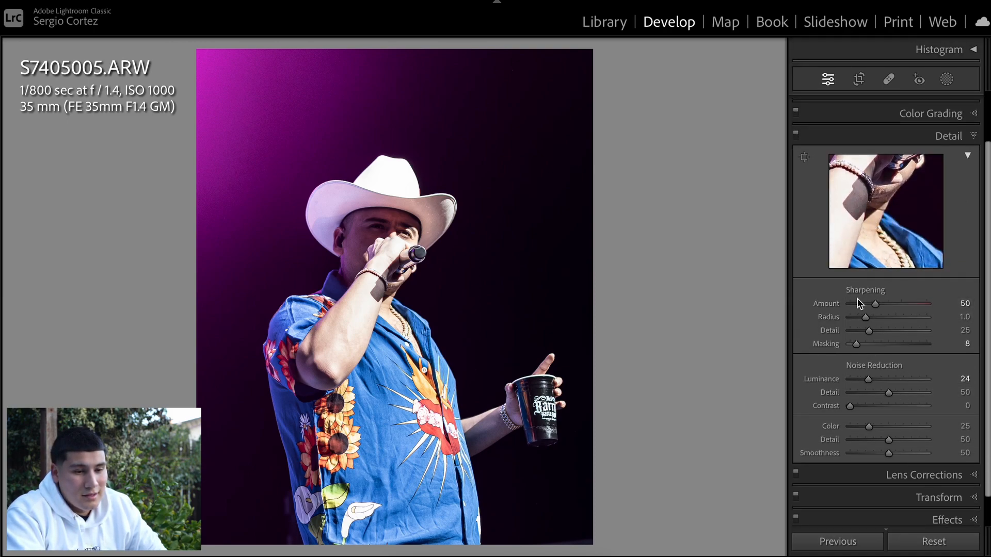
pyautogui.hotkey('ctrl', 'z')
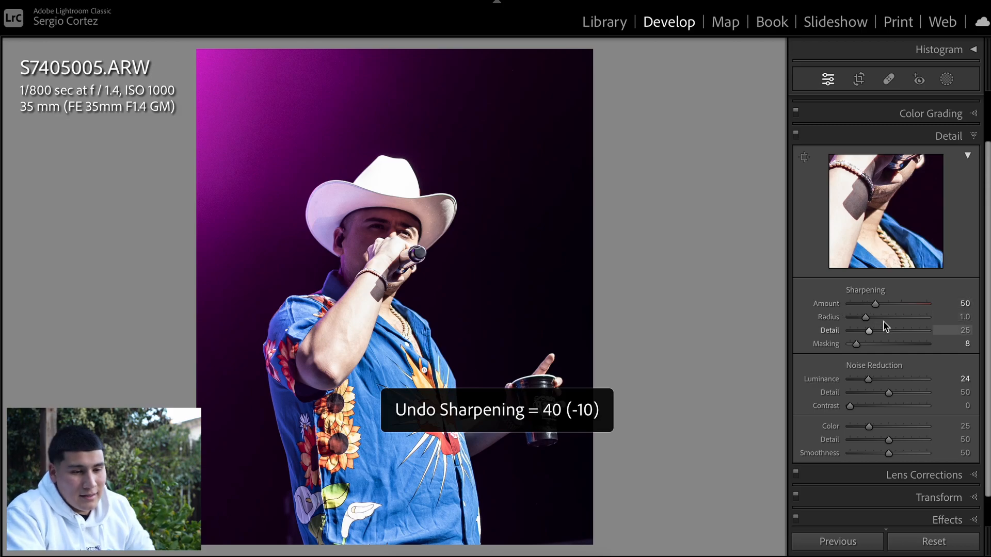
pyautogui.moveTo(860, 347); pyautogui.dragTo(864, 347)
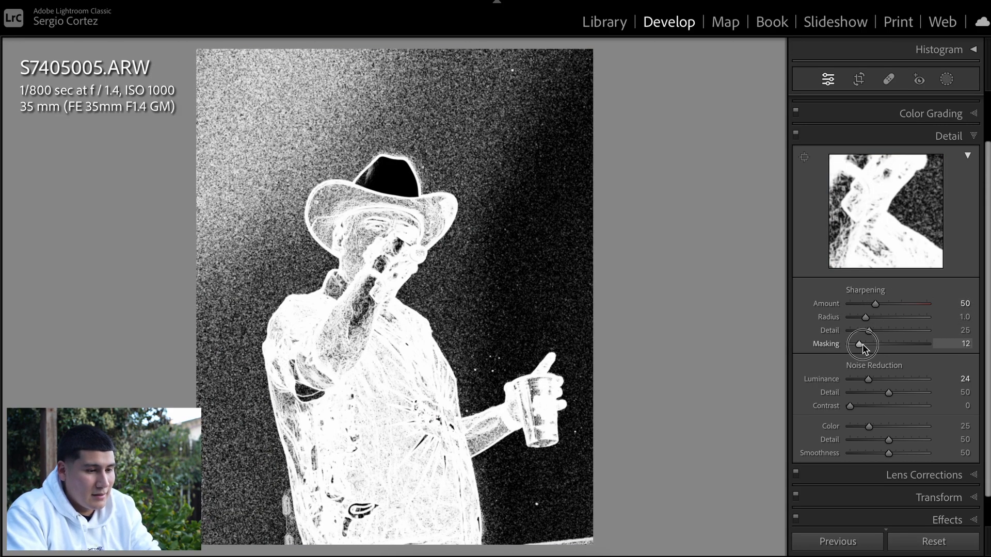
pyautogui.moveTo(863, 346); pyautogui.dragTo(837, 347)
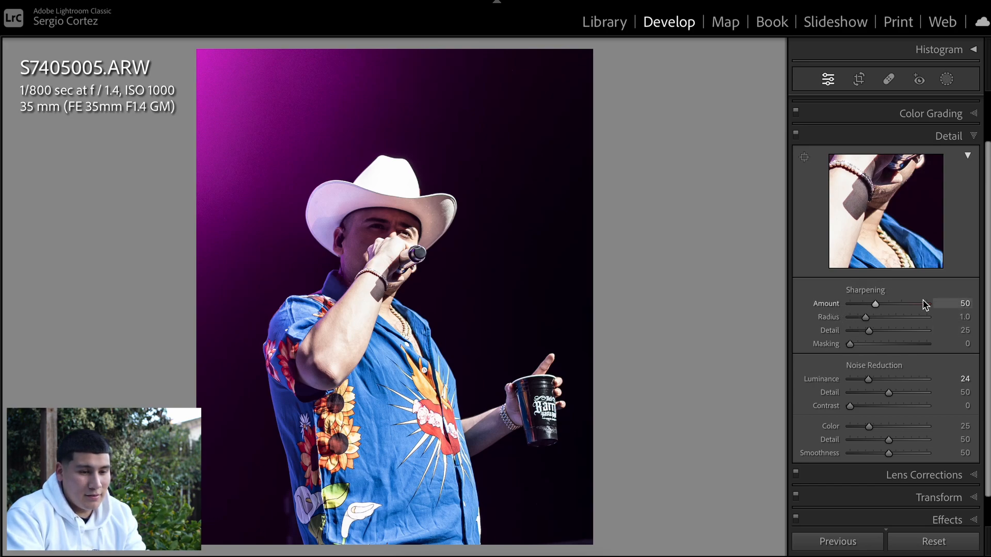
pyautogui.press('alt')
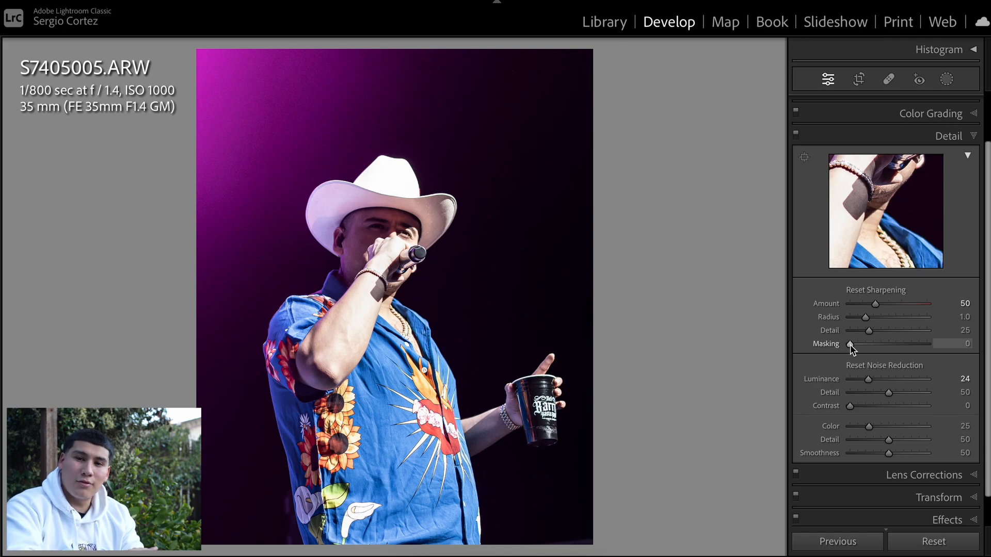
pyautogui.moveTo(851, 345); pyautogui.dragTo(867, 363)
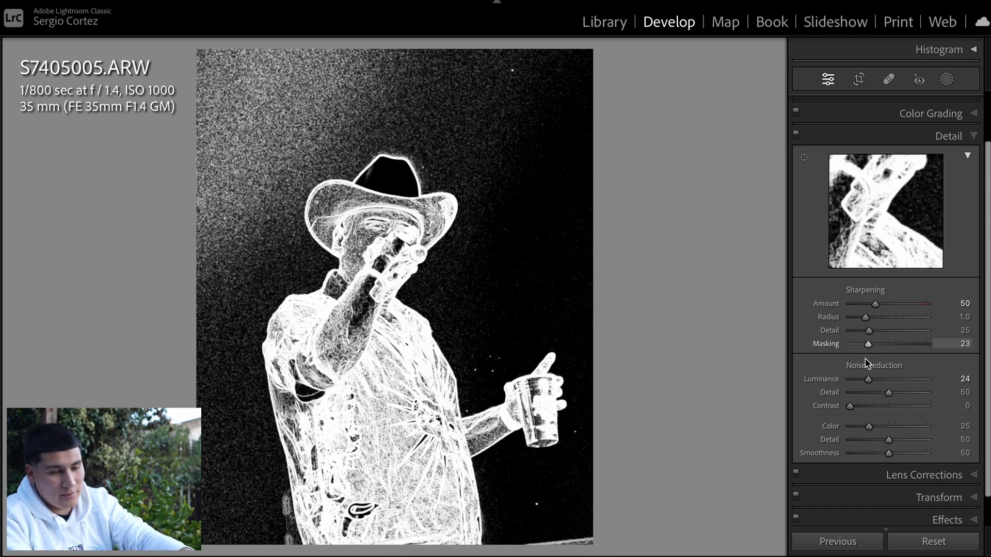
pyautogui.moveTo(866, 359); pyautogui.dragTo(866, 360)
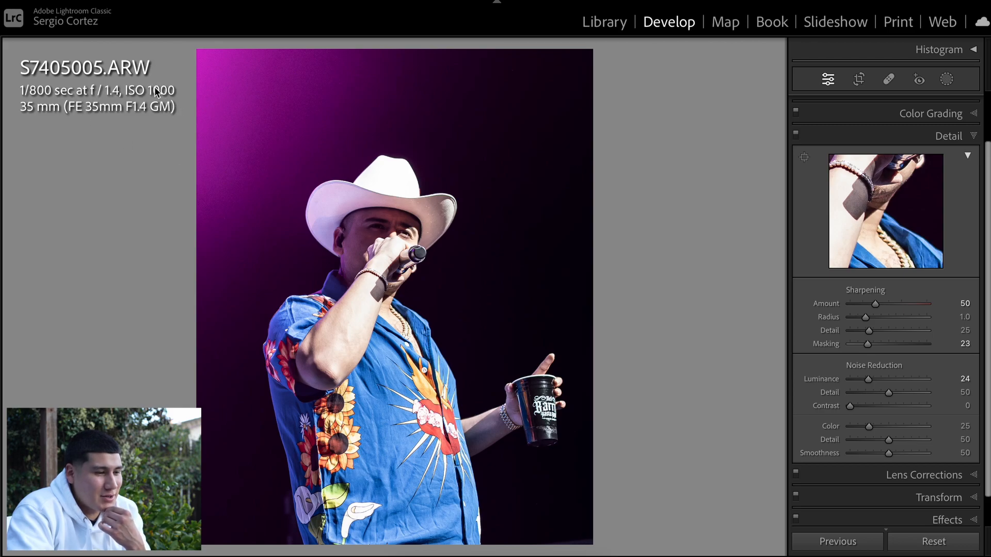
# Inspect the magenta background corner and the singer's face and hat up close, and return to the full photo.
pyautogui.click(235, 90)
pyautogui.click(238, 91)
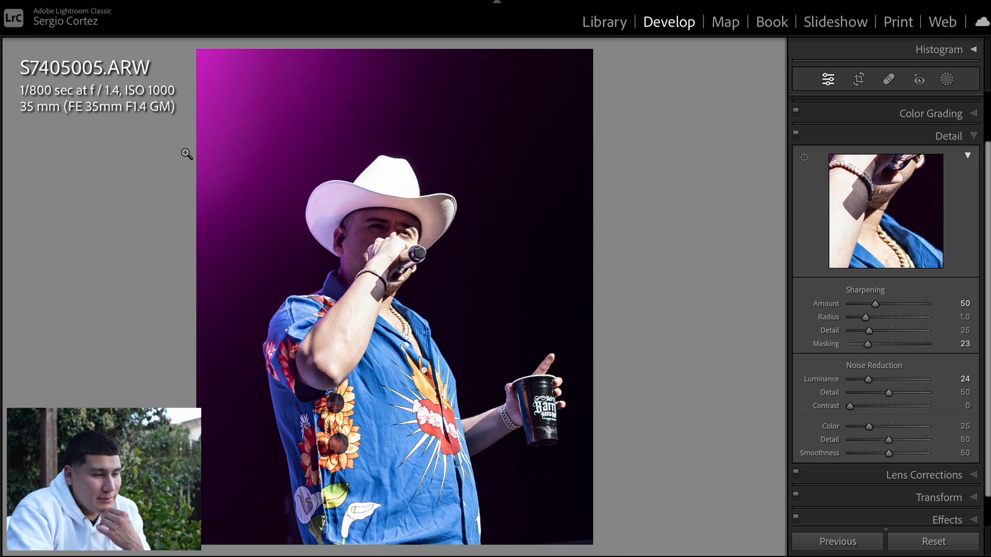
pyautogui.click(398, 215)
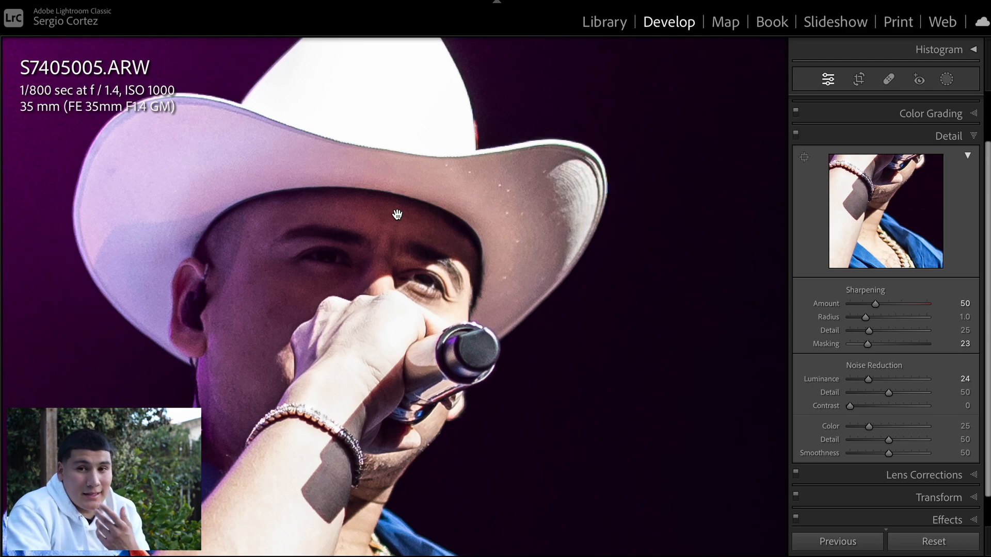
pyautogui.click(398, 214)
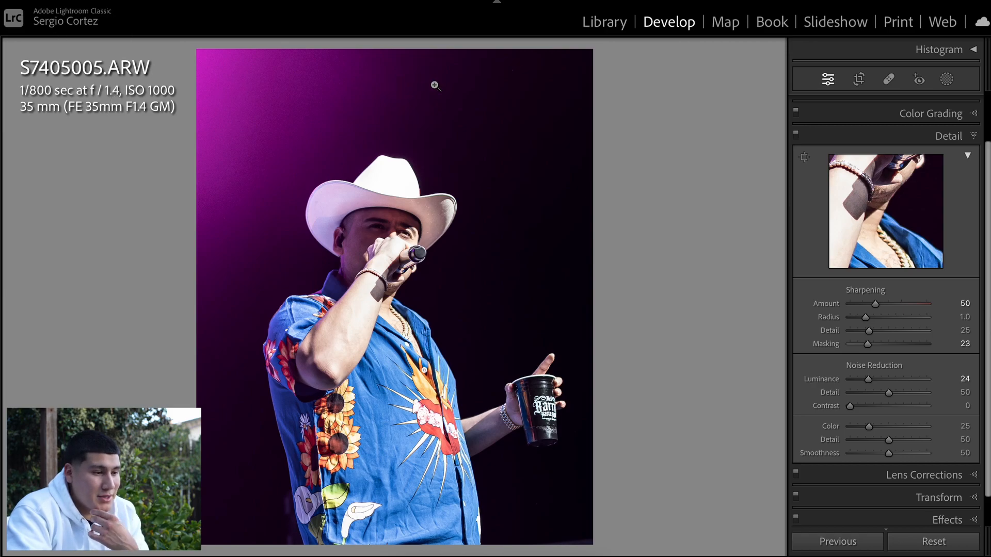
# Browse the Library grid from S7405005.ARW to the end of the folder for another concert photo.
pyautogui.click(603, 24)
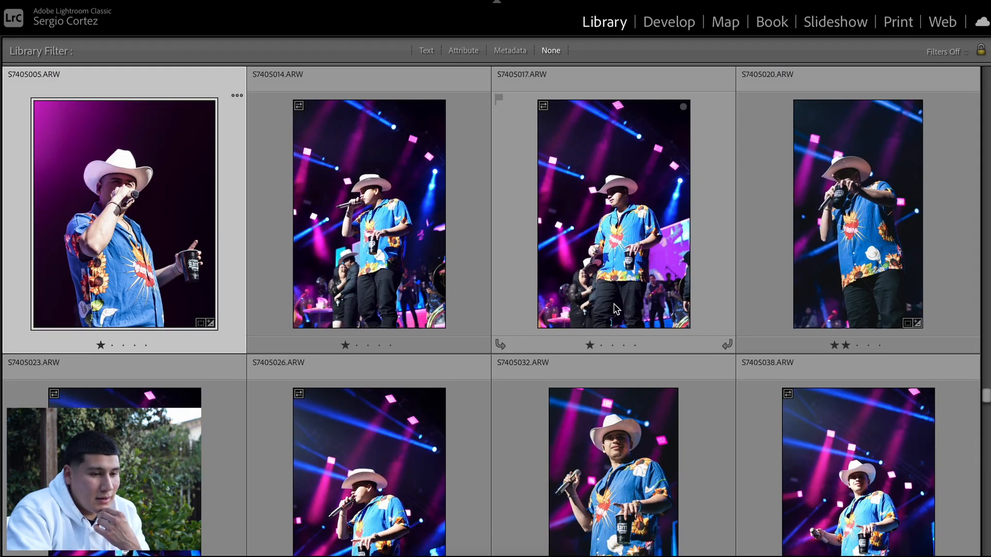
pyautogui.scroll(-1, 154, 212)
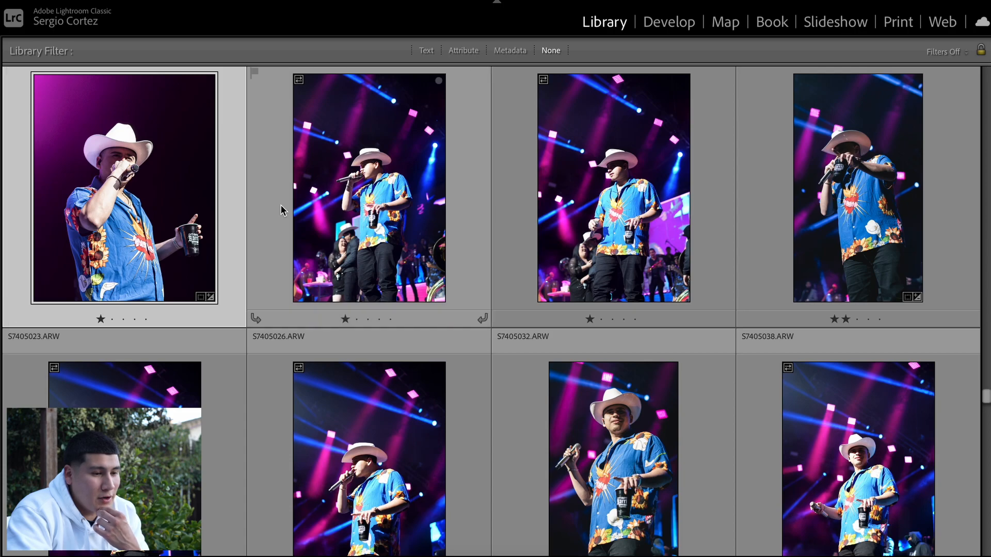
pyautogui.scroll(-10, 513, 264)
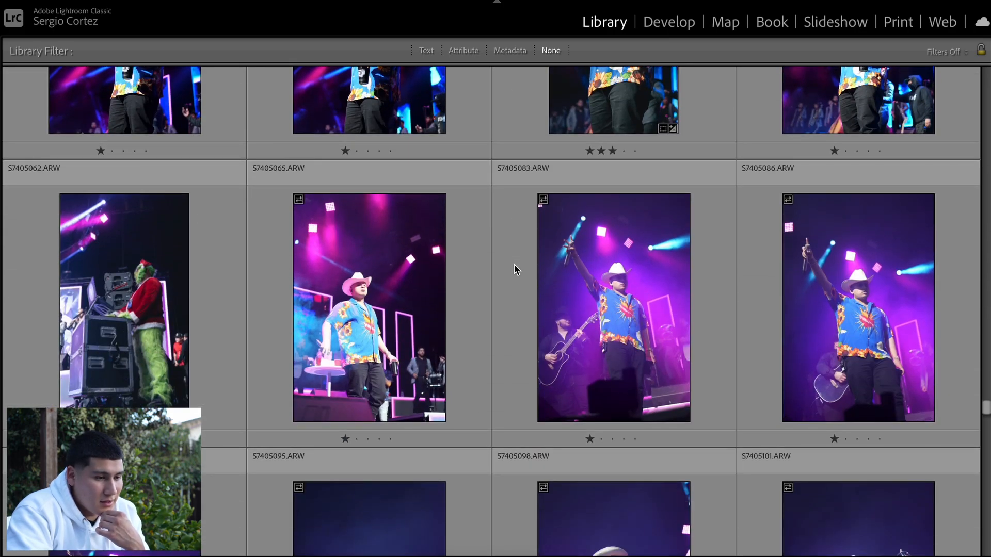
pyautogui.scroll(-8, 513, 264)
pyautogui.scroll(-20, 513, 265)
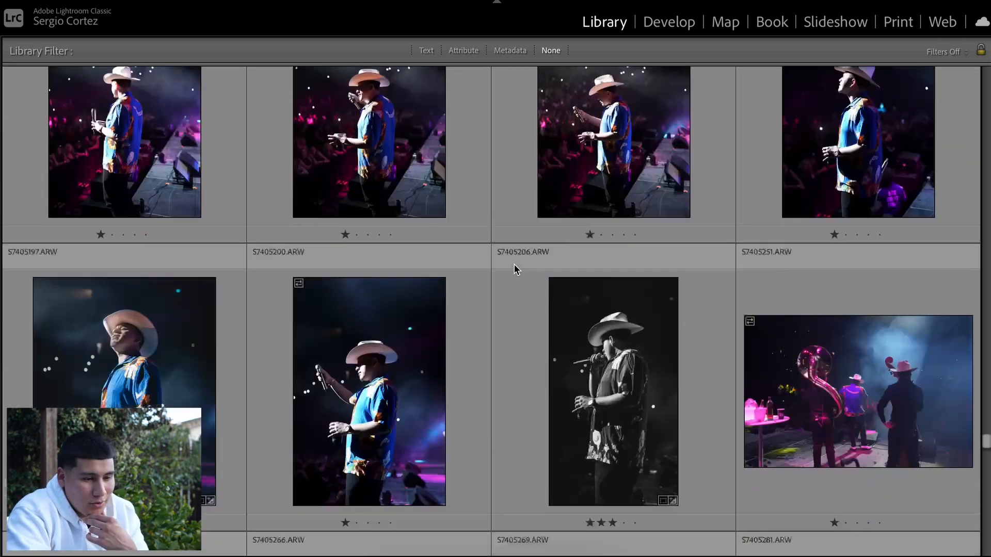
pyautogui.scroll(-20, 513, 265)
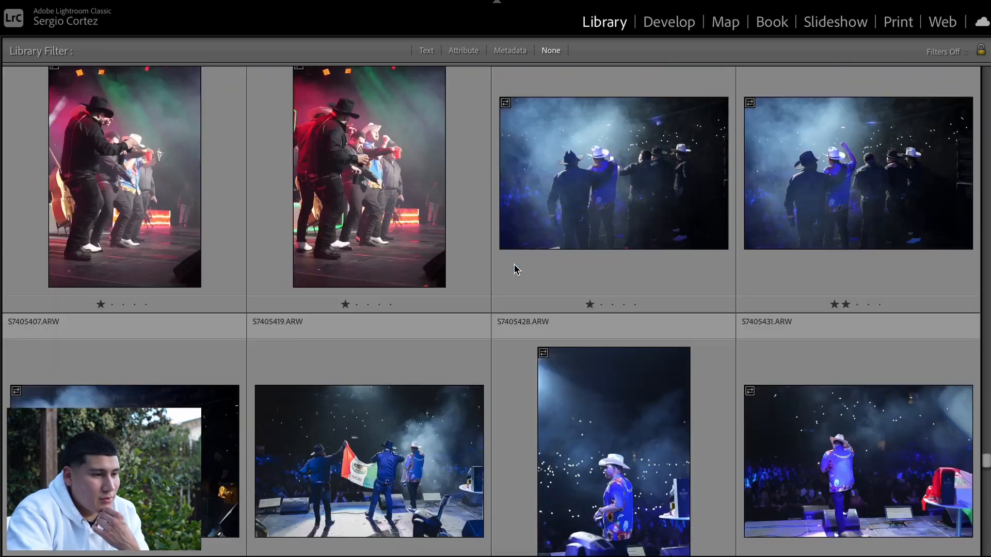
pyautogui.scroll(-6, 513, 264)
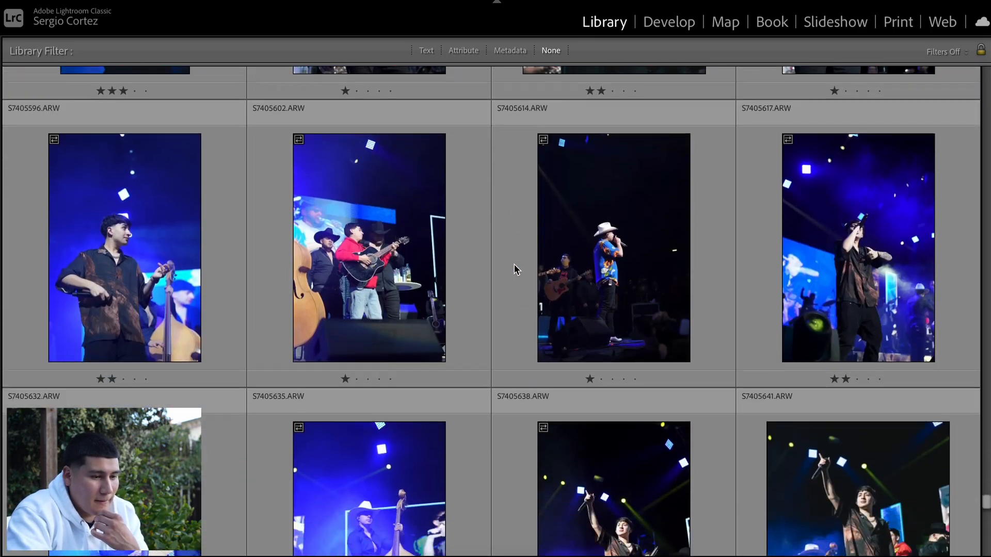
pyautogui.scroll(-1, 513, 264)
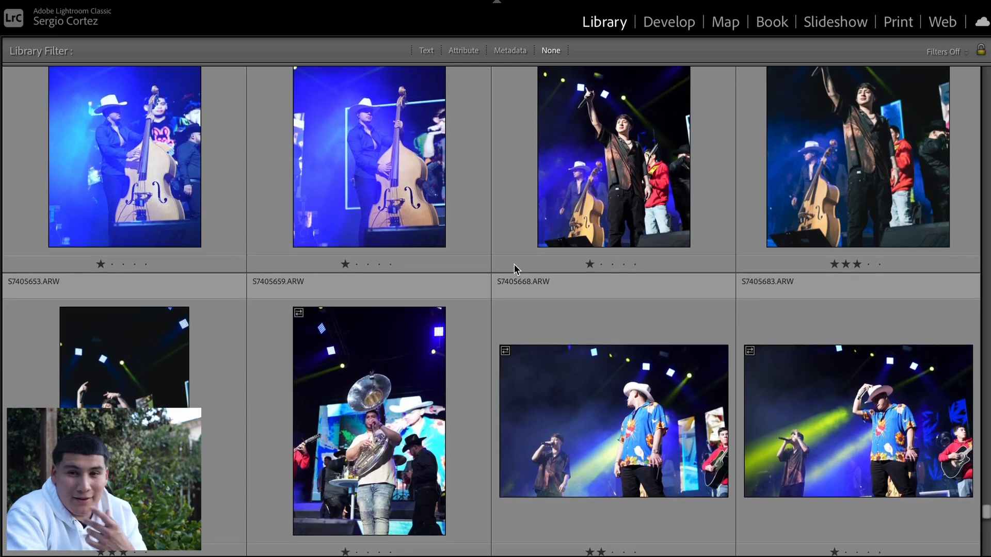
pyautogui.scroll(-10, 515, 266)
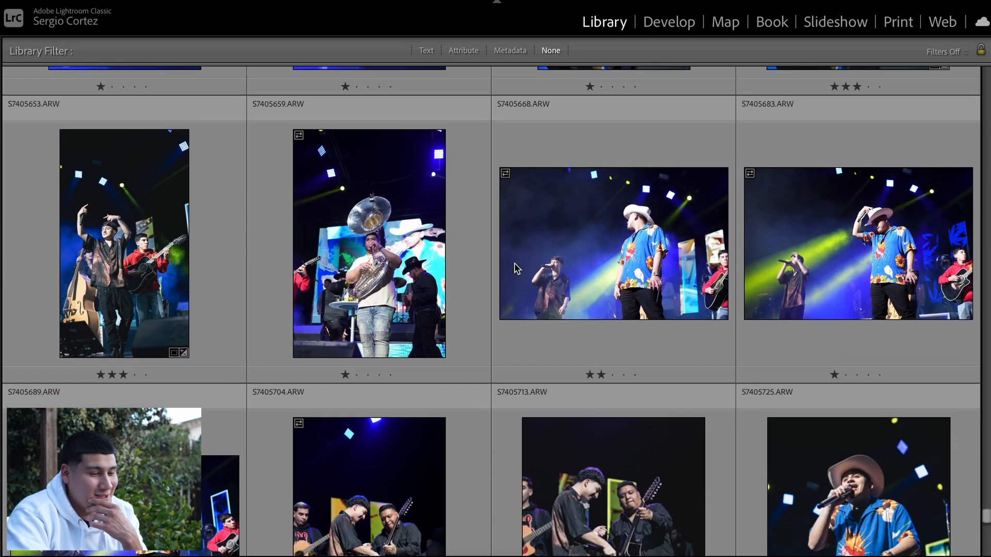
pyautogui.scroll(-10, 515, 267)
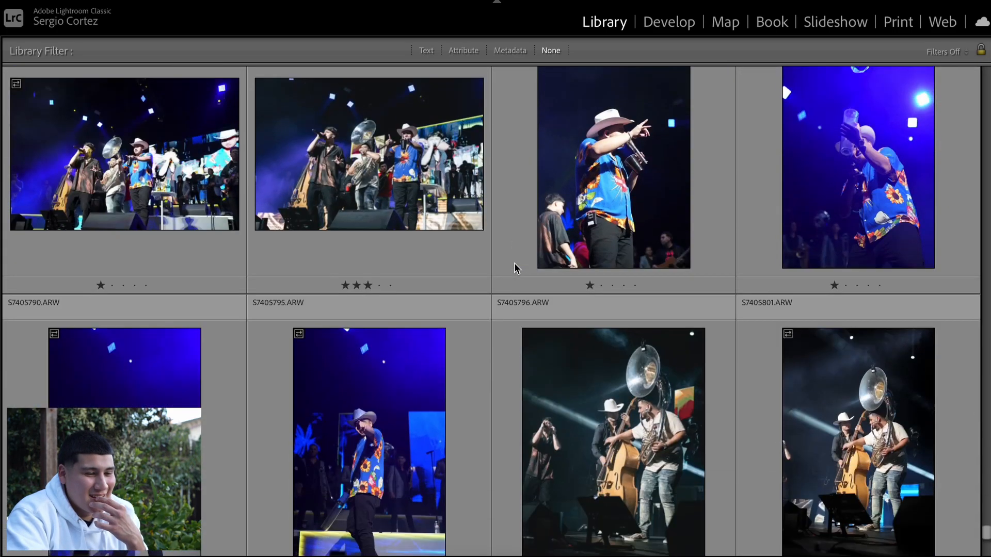
pyautogui.scroll(2, 514, 267)
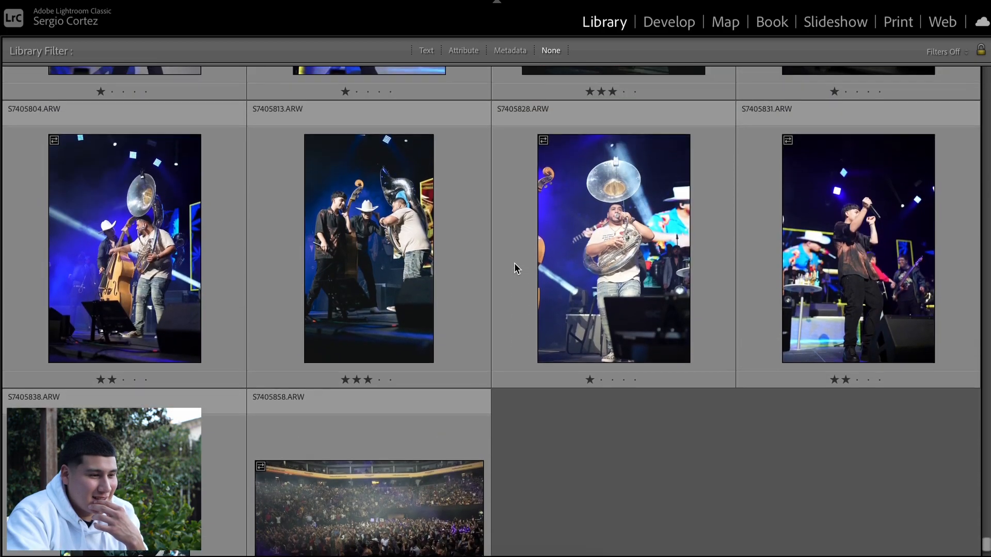
# Open the folder 10:30:22 fueeza regida sac A9, look through its concert photos and select the black-and-white SRG00280.ARW.
pyautogui.moveTo(3, 364)
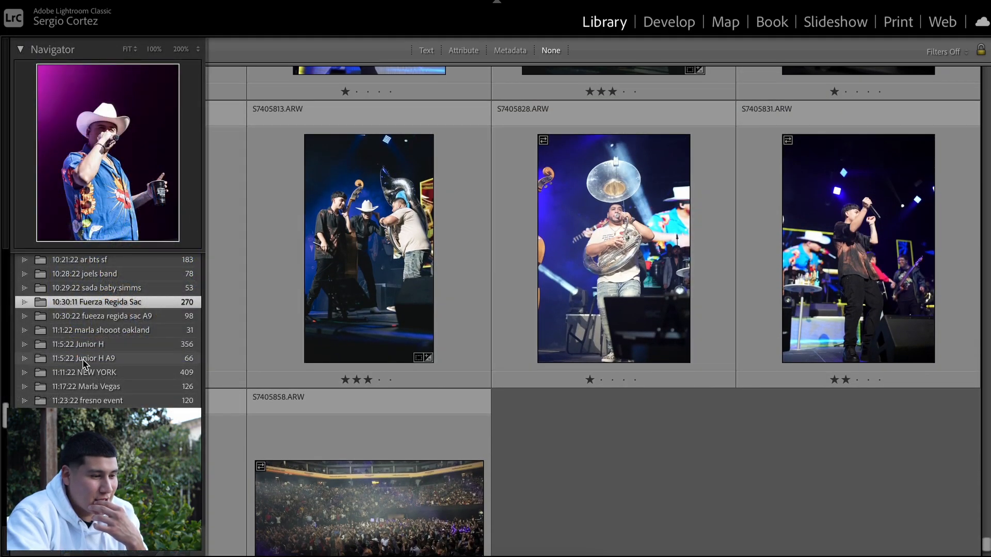
pyautogui.click(115, 316)
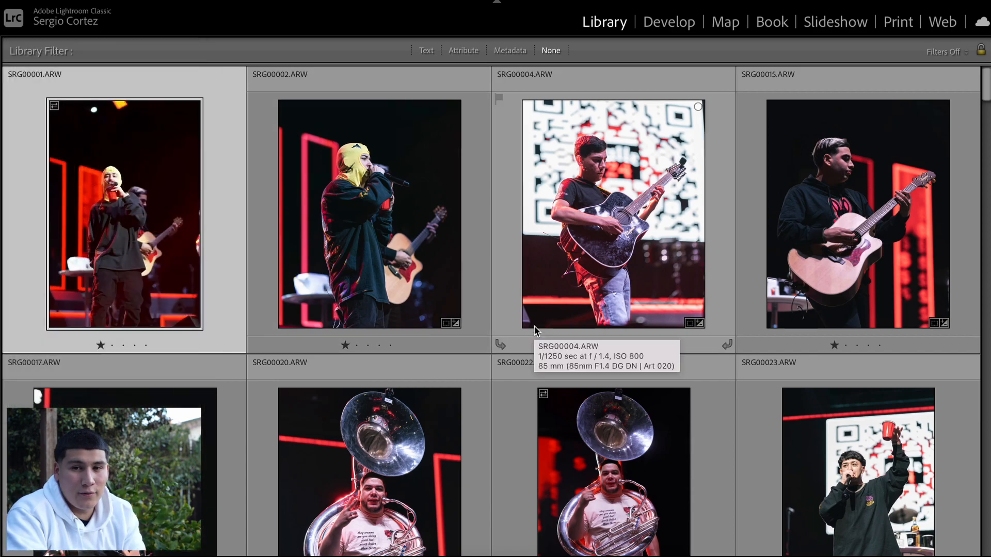
pyautogui.scroll(-1, 662, 243)
pyautogui.scroll(-2, 664, 246)
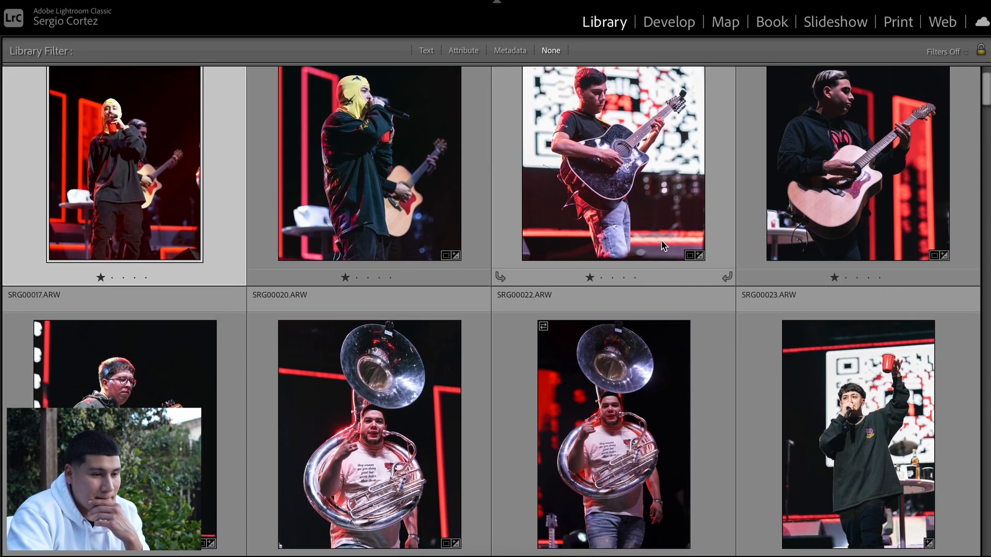
pyautogui.scroll(1, 665, 246)
pyautogui.scroll(-3, 664, 246)
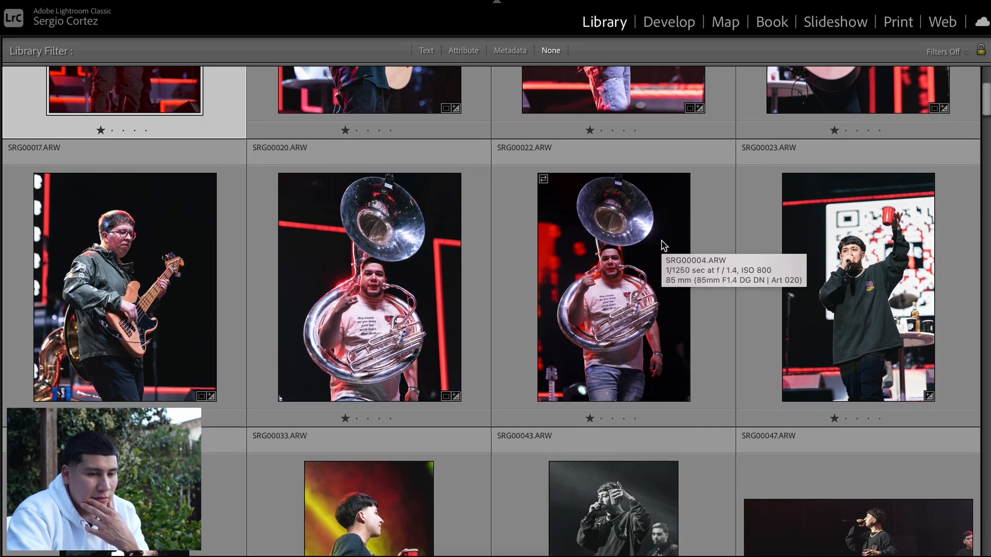
pyautogui.scroll(-5, 664, 247)
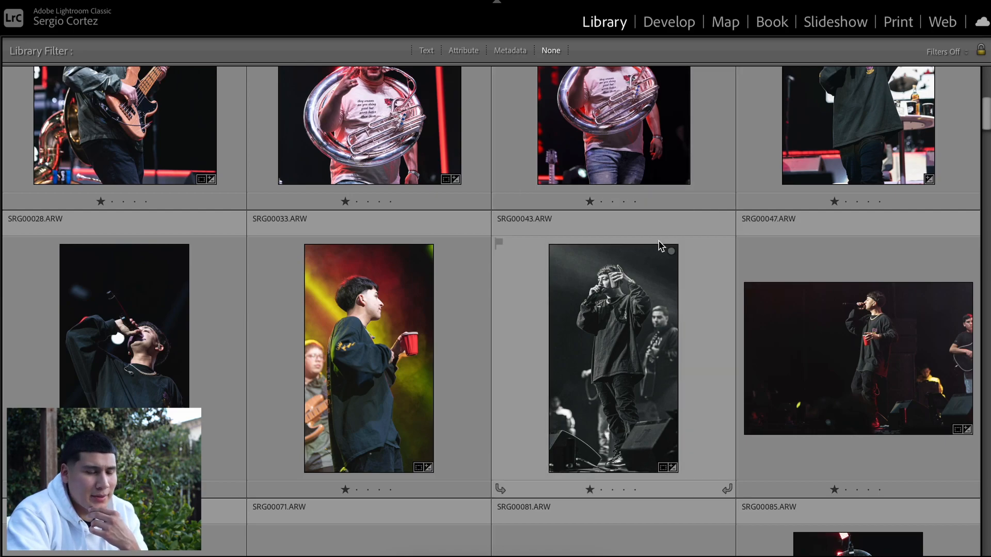
pyautogui.scroll(-1, 471, 299)
pyautogui.scroll(-7, 471, 301)
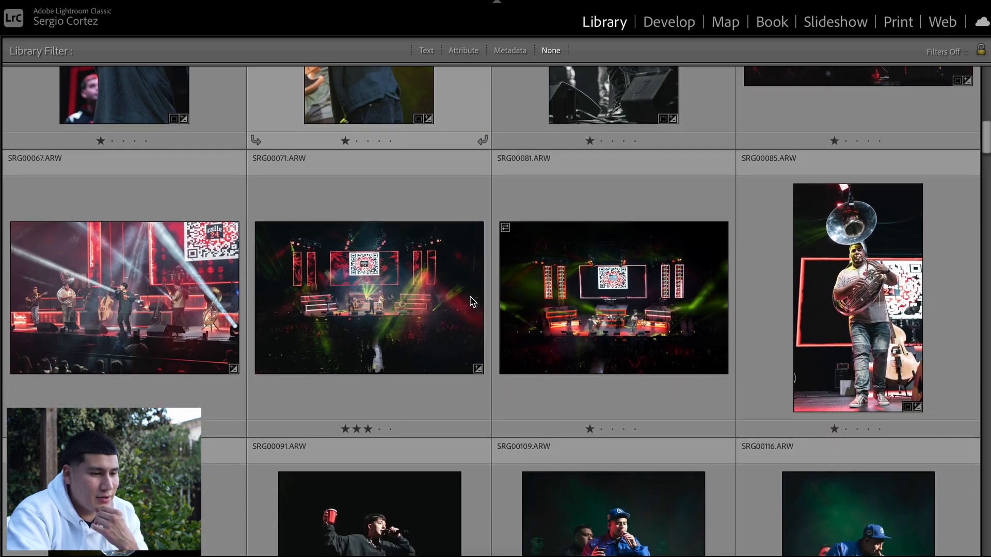
pyautogui.scroll(5, 453, 320)
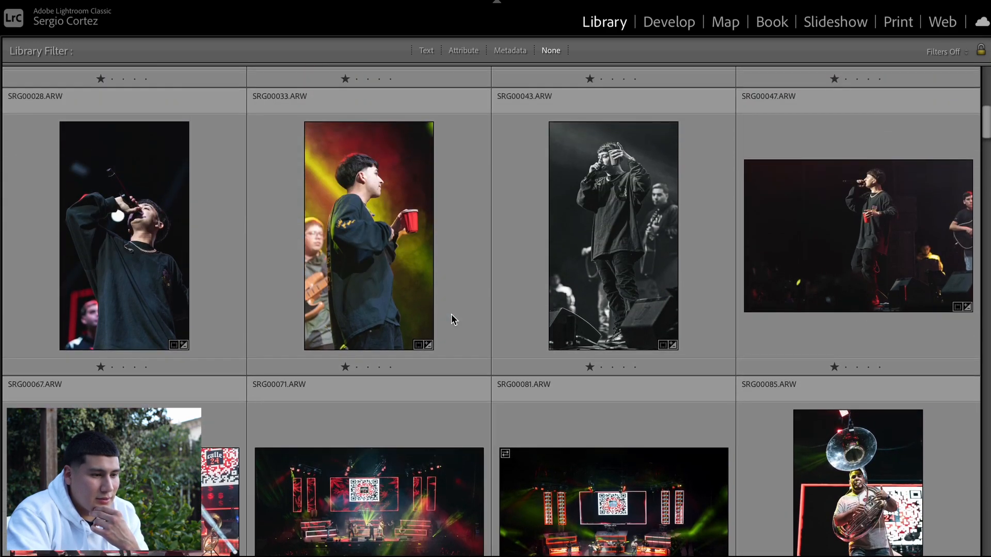
pyautogui.scroll(-5, 453, 320)
pyautogui.scroll(-3, 453, 320)
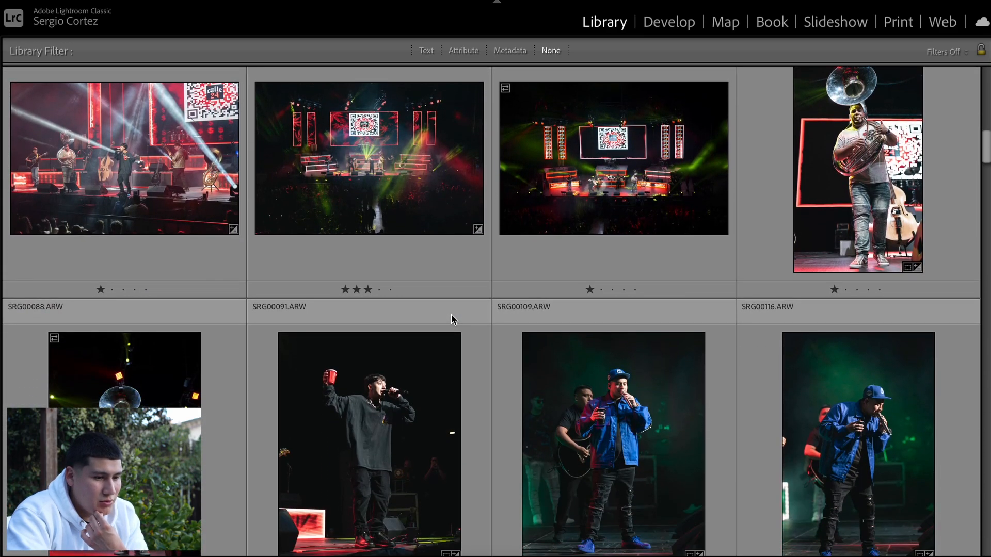
pyautogui.scroll(-15, 454, 320)
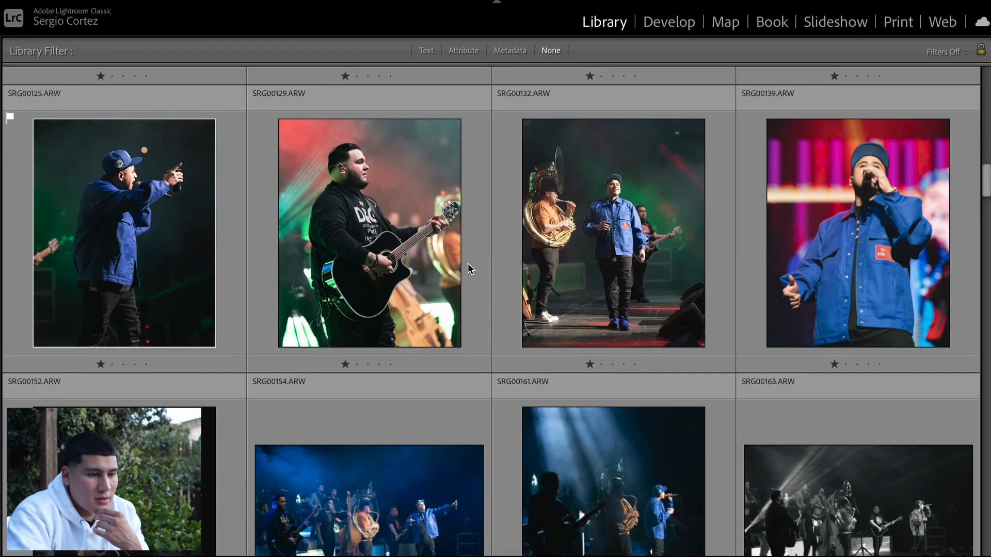
pyautogui.scroll(-20, 468, 265)
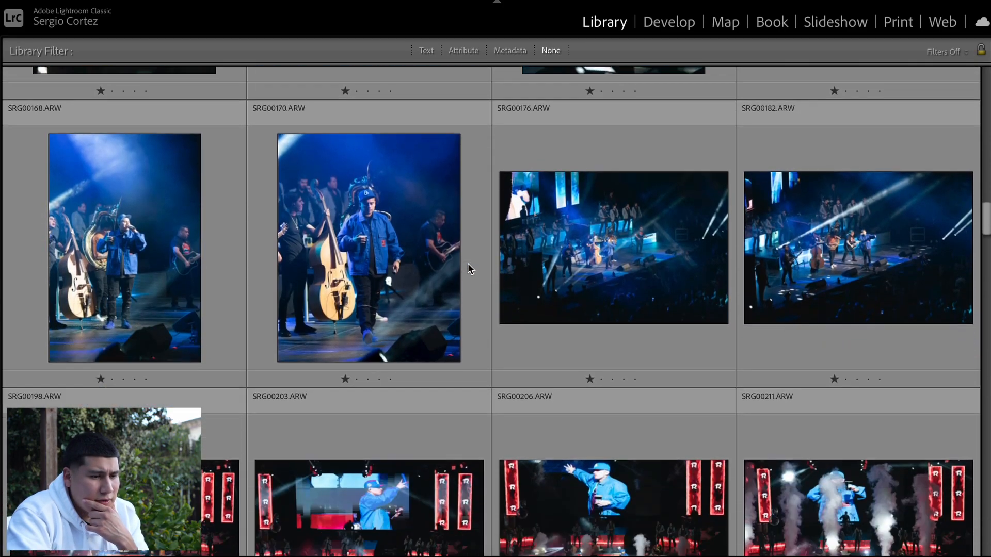
pyautogui.scroll(-11, 471, 268)
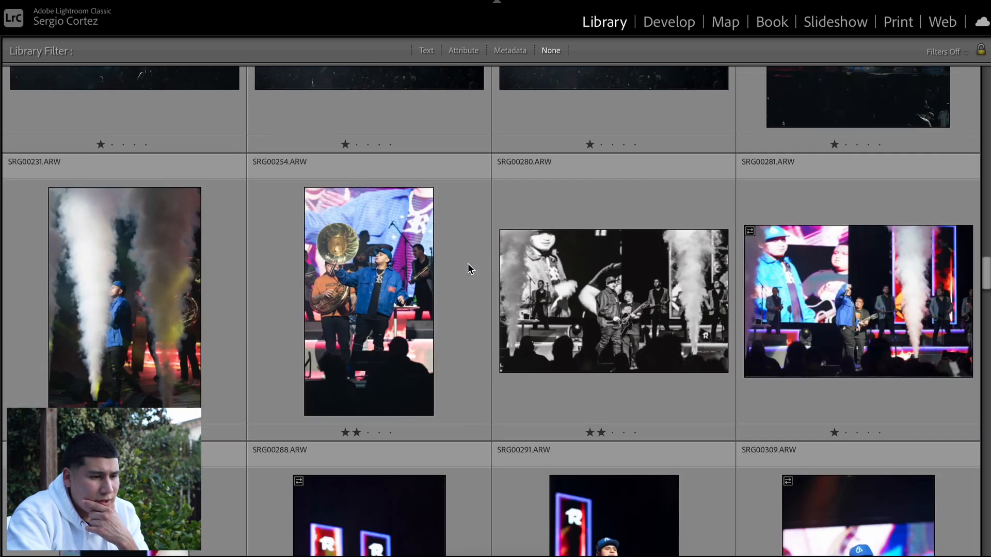
pyautogui.click(546, 322)
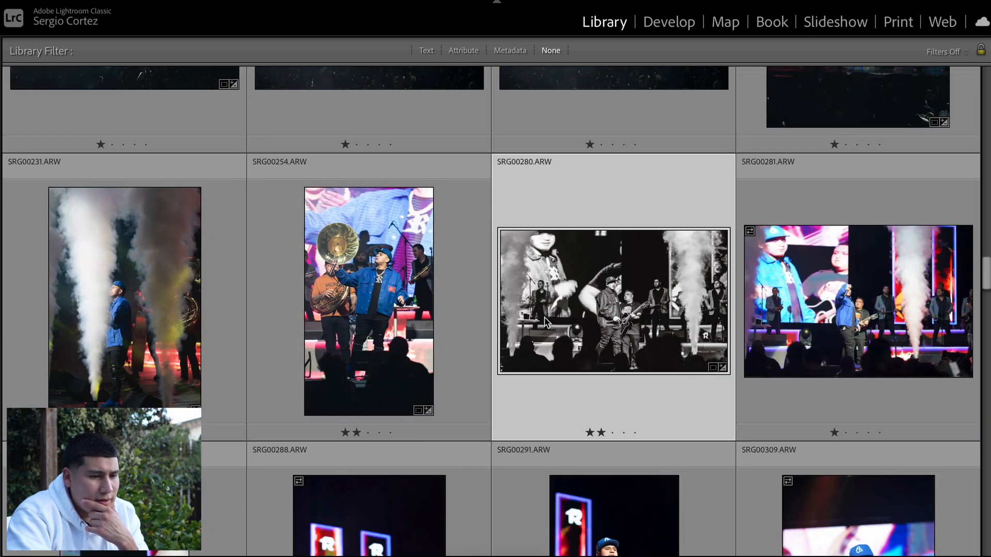
# Examine the A9 folder's remaining photos through to SRG00592.ARW, and go back over them for an editing candidate.
pyautogui.scroll(-8, 546, 322)
pyautogui.scroll(-12, 546, 323)
pyautogui.scroll(-6, 545, 319)
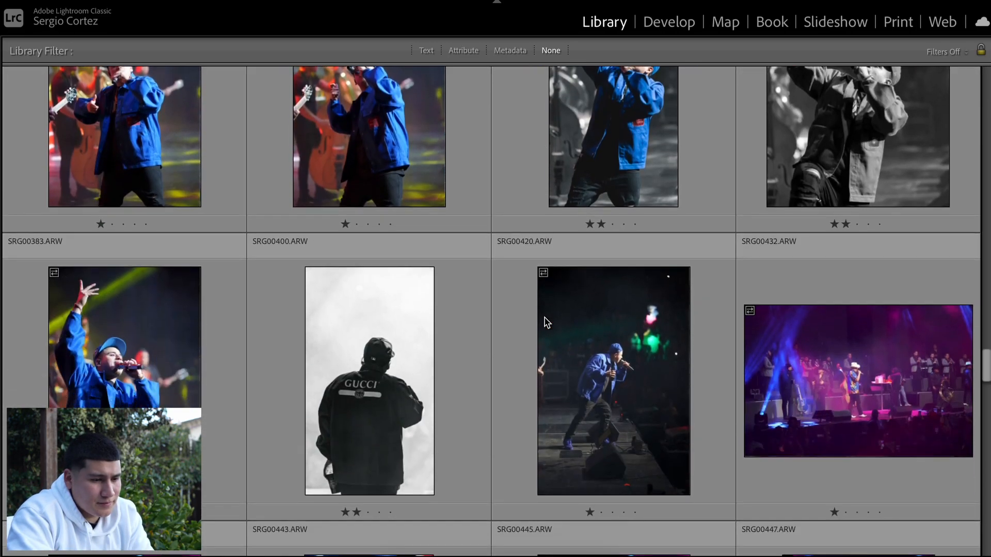
pyautogui.scroll(-10, 546, 323)
pyautogui.scroll(-20, 544, 317)
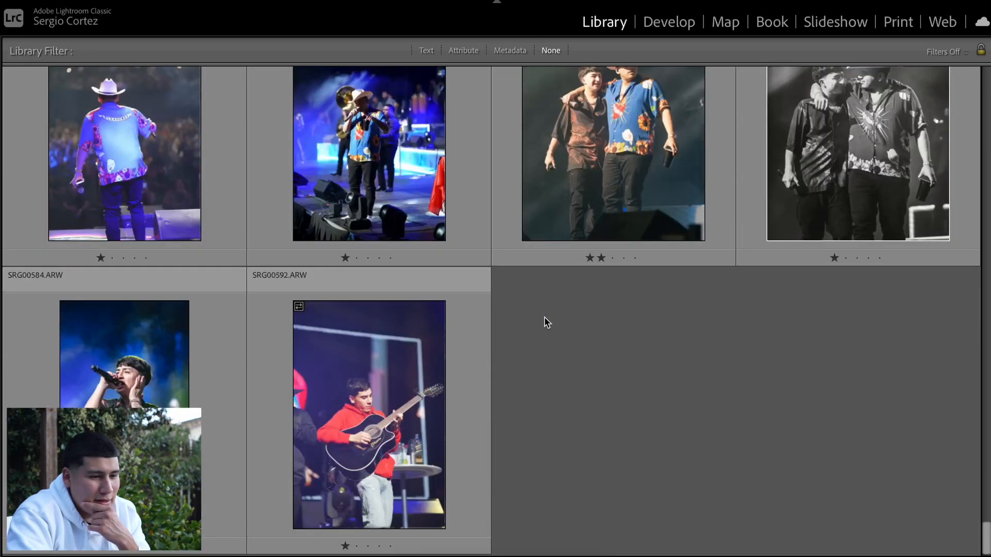
pyautogui.scroll(8, 544, 317)
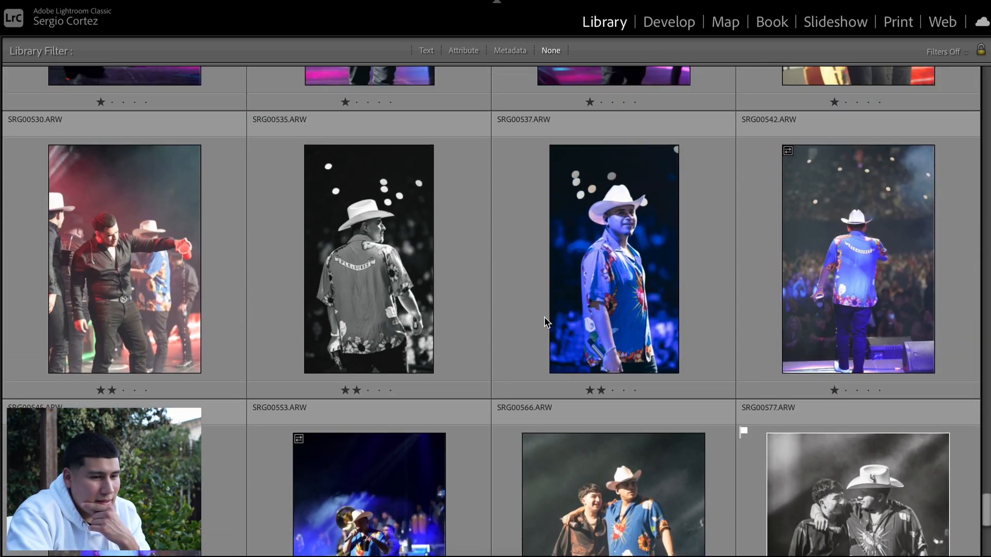
pyautogui.scroll(10, 544, 317)
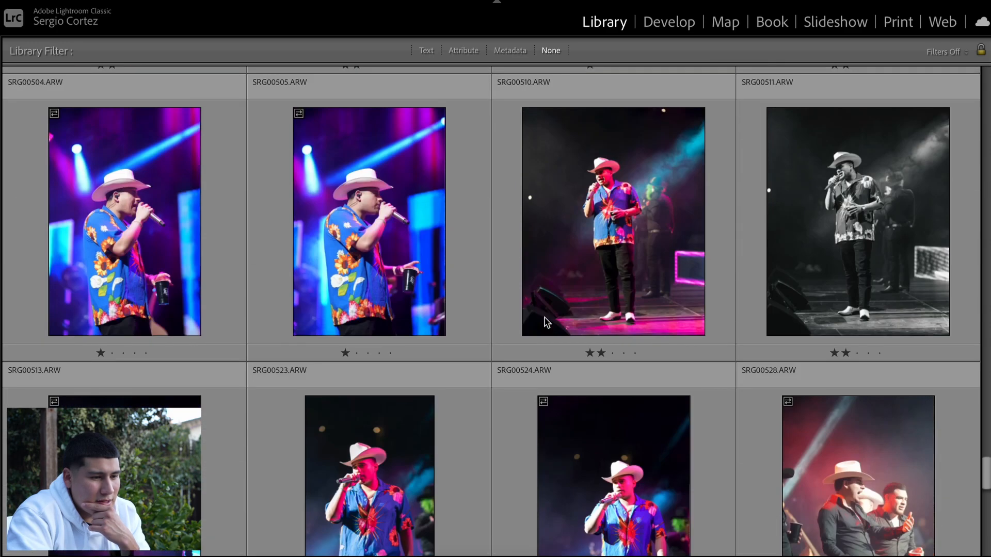
pyautogui.scroll(3, 547, 322)
pyautogui.scroll(7, 544, 318)
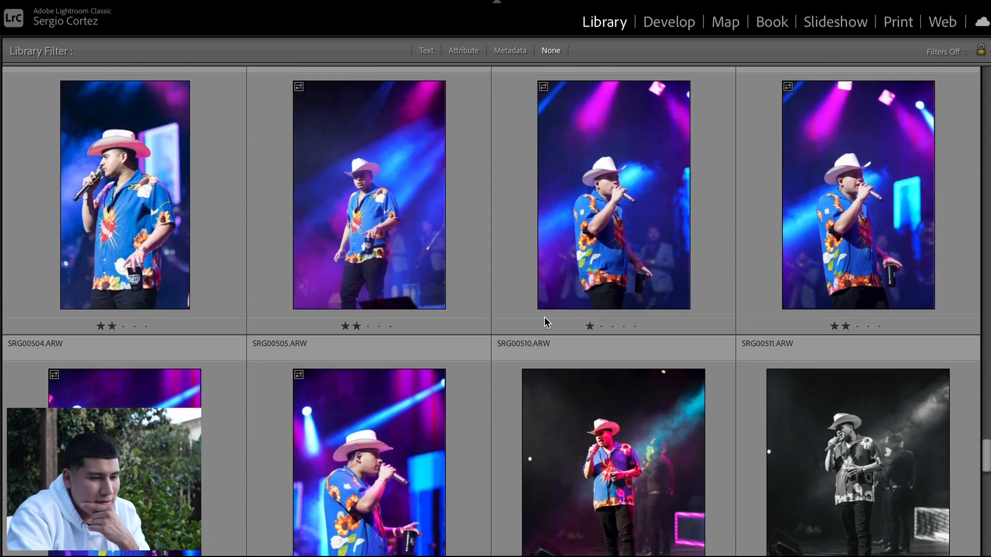
pyautogui.scroll(10, 544, 323)
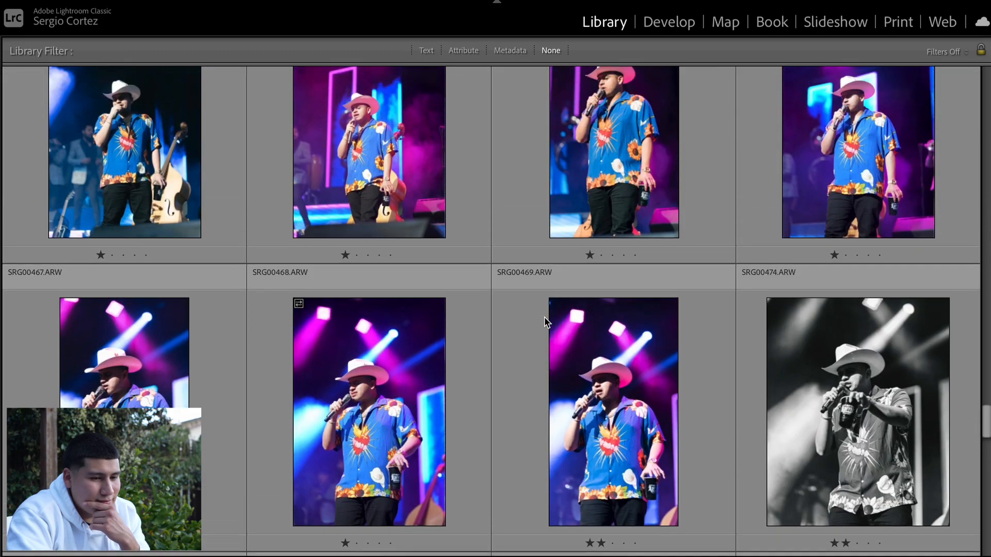
pyautogui.scroll(8, 544, 321)
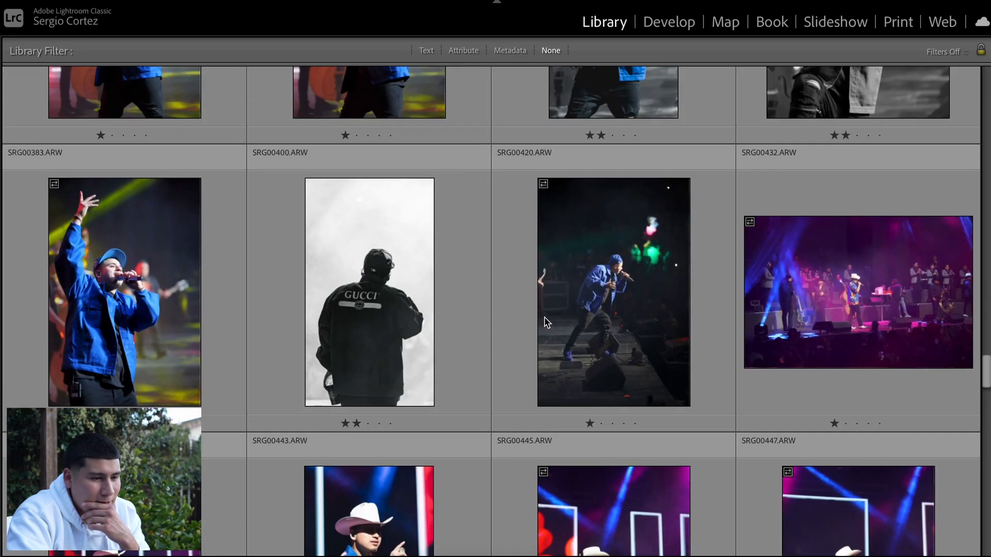
pyautogui.scroll(6, 424, 309)
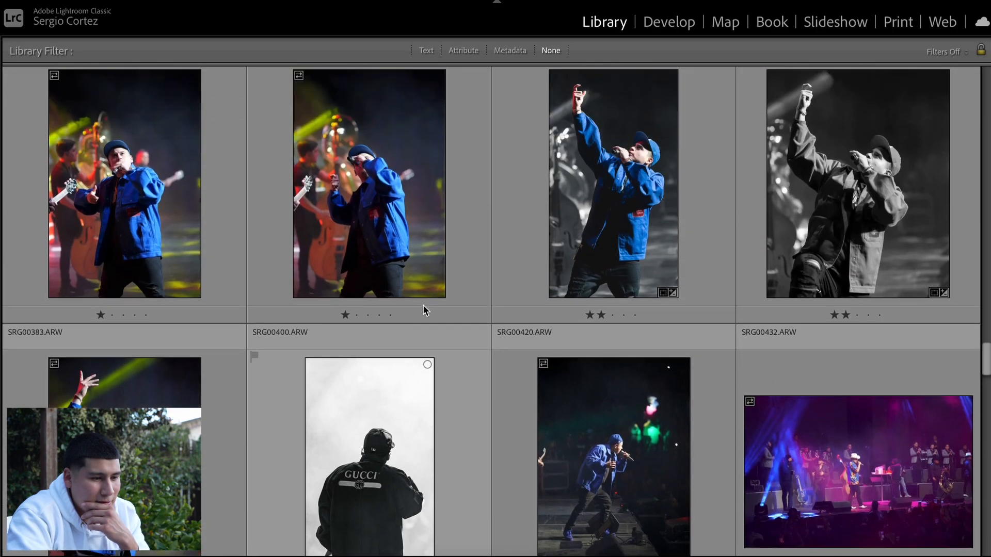
pyautogui.scroll(20, 424, 306)
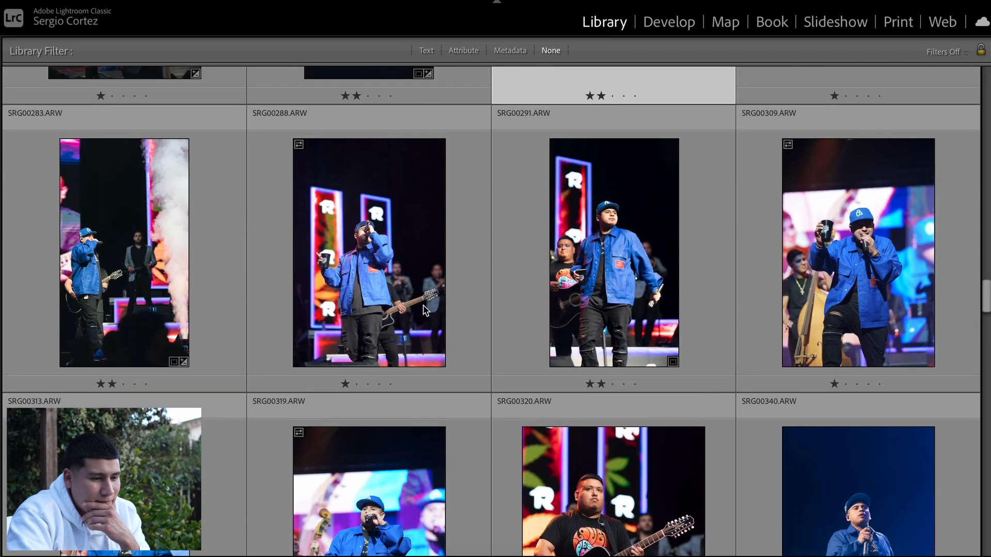
# Return to the folder 10:30:11 Fuerza Regida Sac and open the wide red stage photo S7403390.ARW in Develop.
pyautogui.moveTo(4, 310)
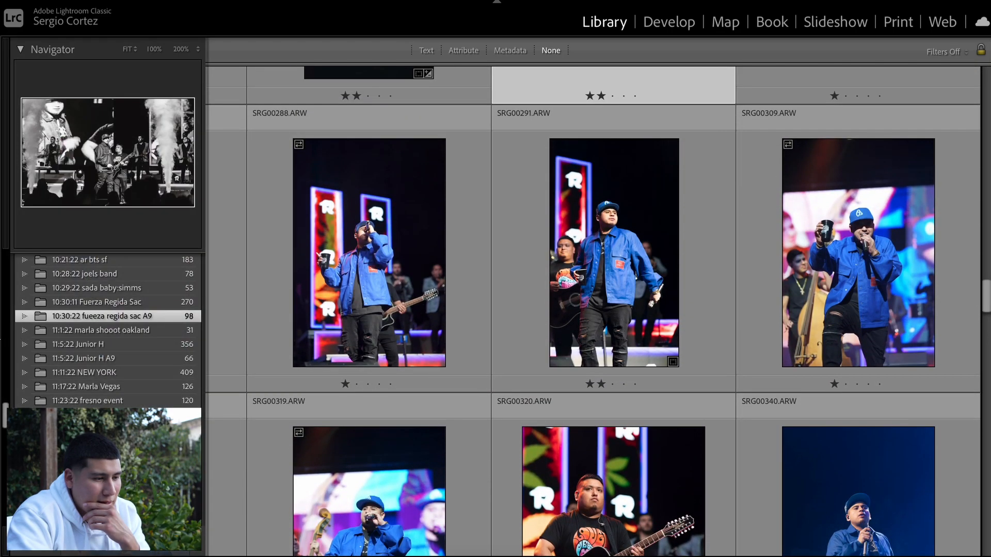
pyautogui.click(137, 308)
pyautogui.scroll(-10, 532, 415)
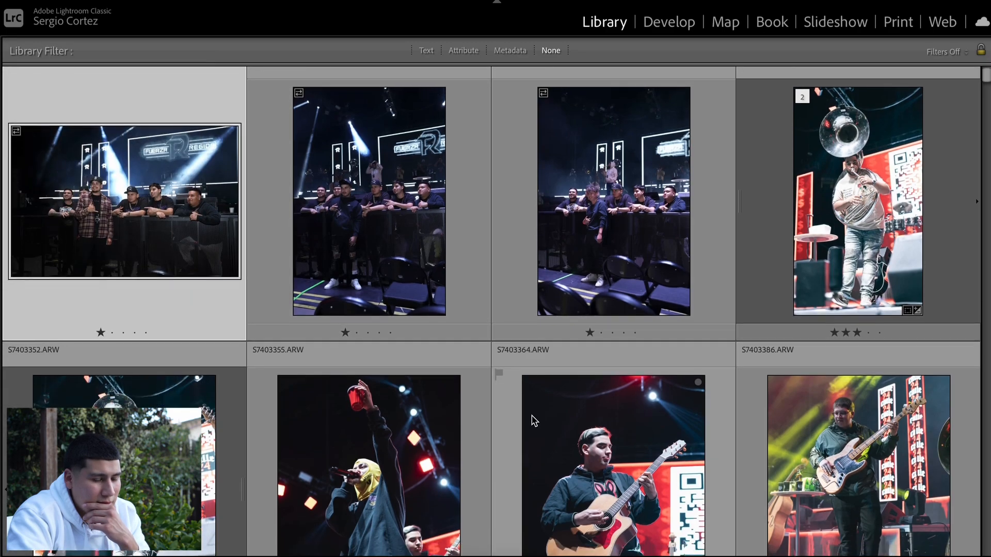
pyautogui.scroll(2, 532, 416)
pyautogui.scroll(2, 532, 415)
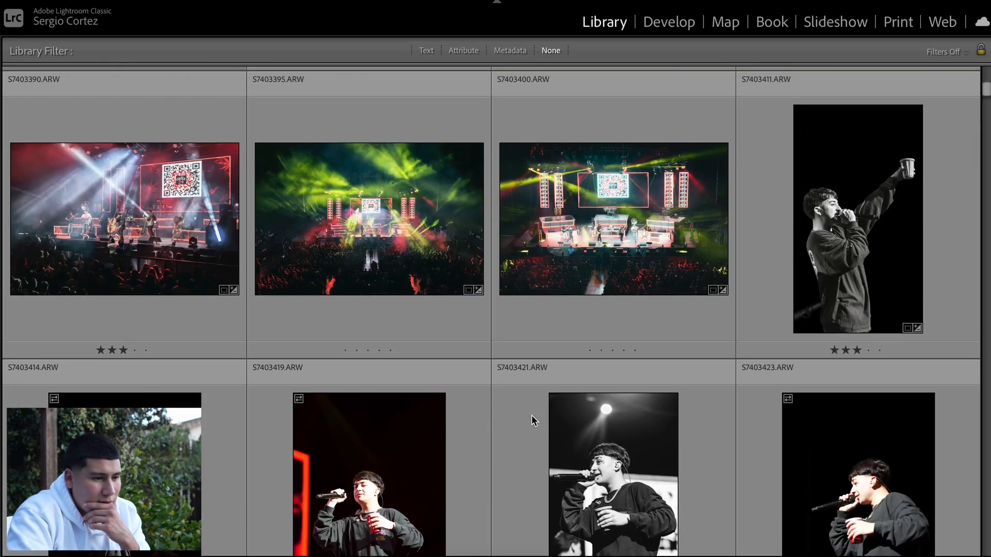
pyautogui.click(120, 235)
pyautogui.press('d')
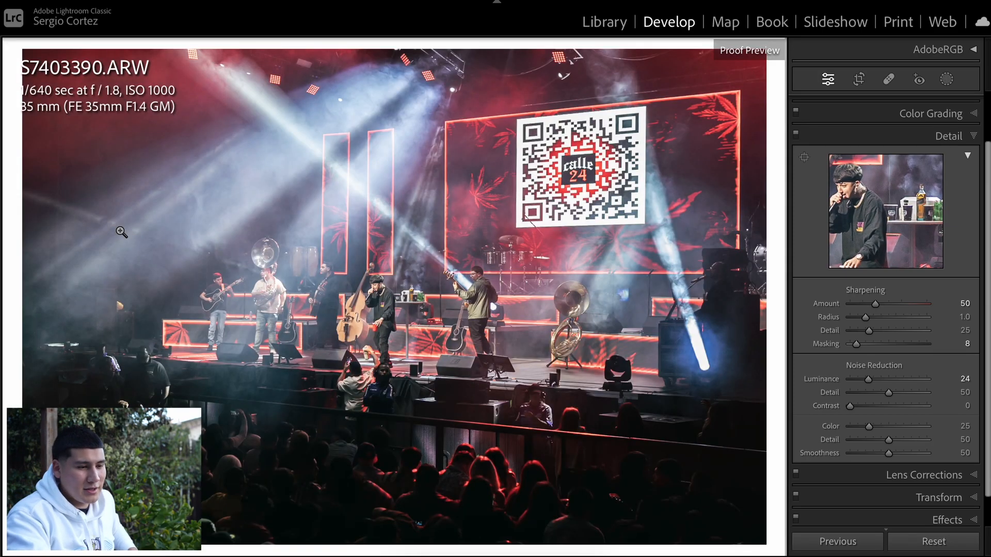
# Turn off soft proofing for S7403390.ARW and compare the edited photo with its before view.
pyautogui.press('s')
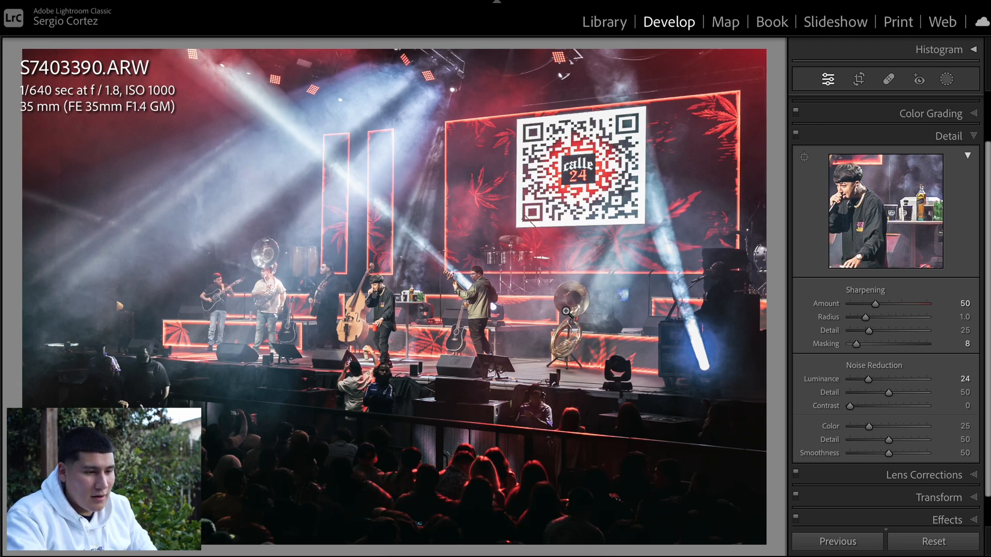
pyautogui.press('\\')
pyautogui.press('\\')
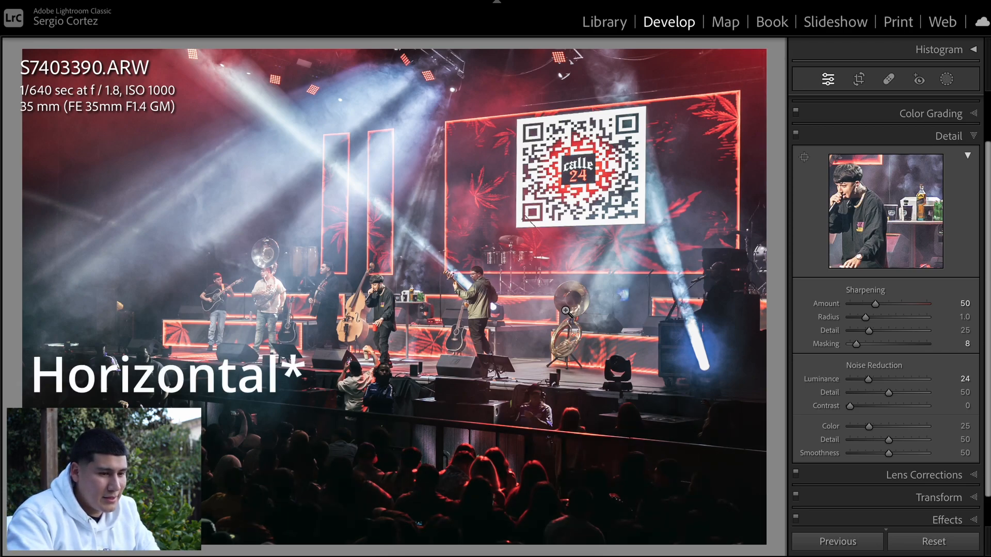
pyautogui.press('\\')
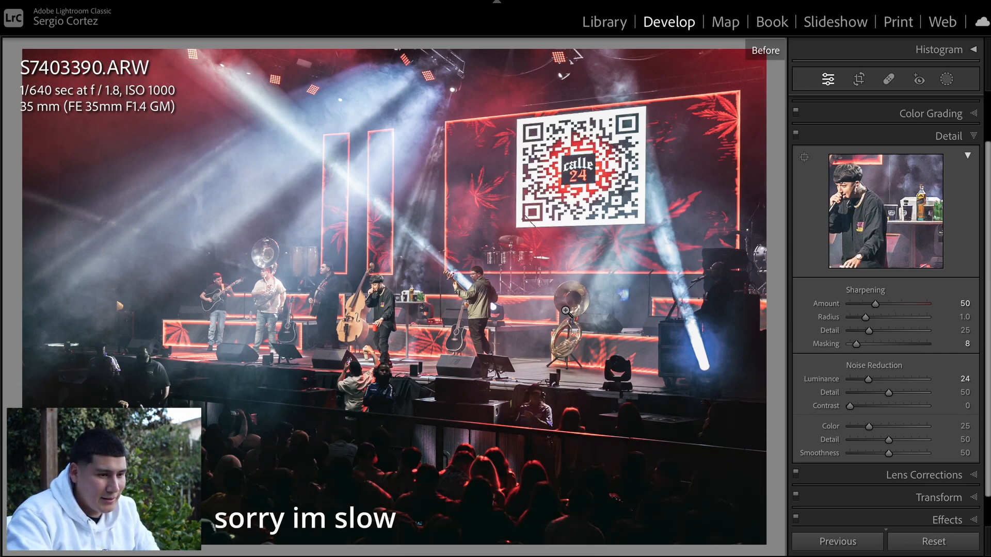
pyautogui.press('\\')
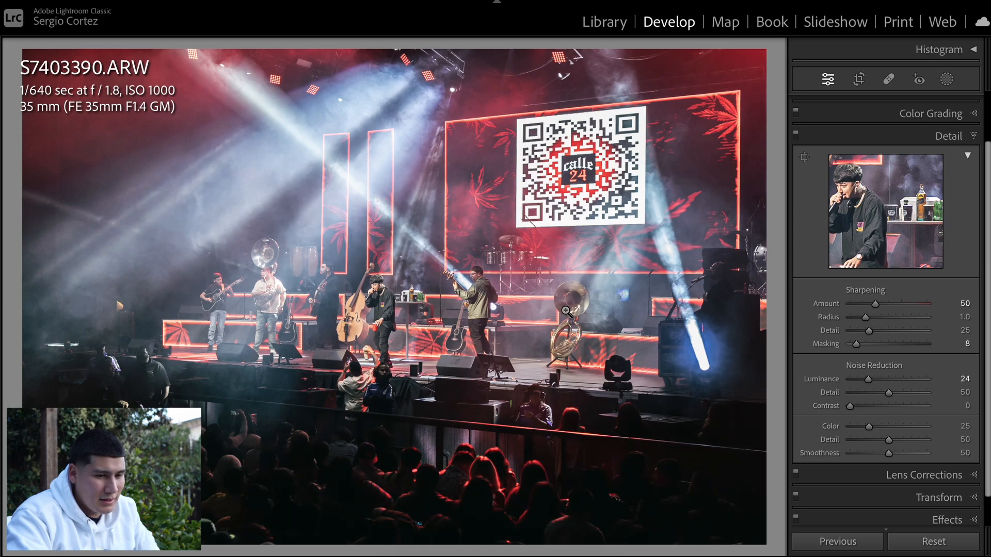
# Expand the Basic adjustments of the stage photo and compare it with its before view.
pyautogui.scroll(3, 914, 120)
pyautogui.click(852, 104)
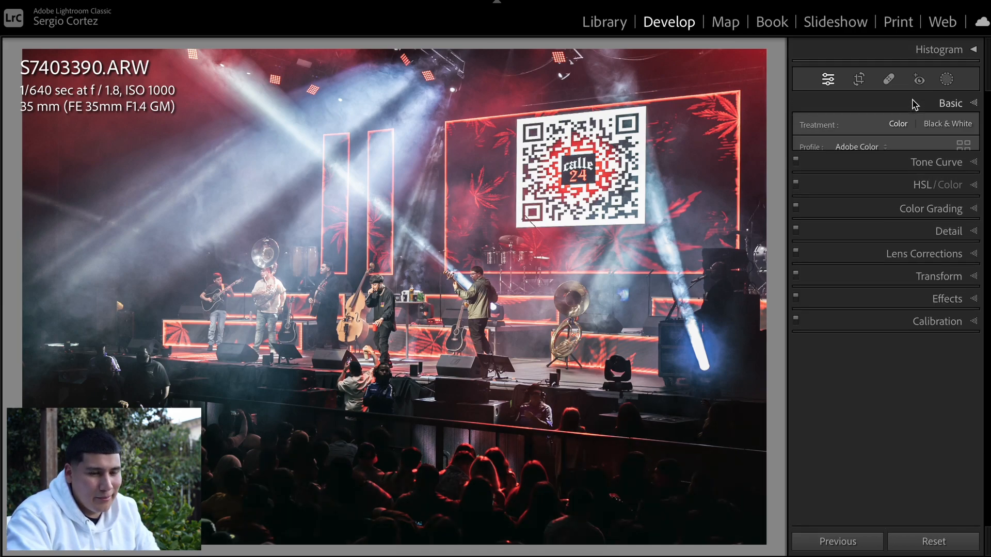
pyautogui.press('\\')
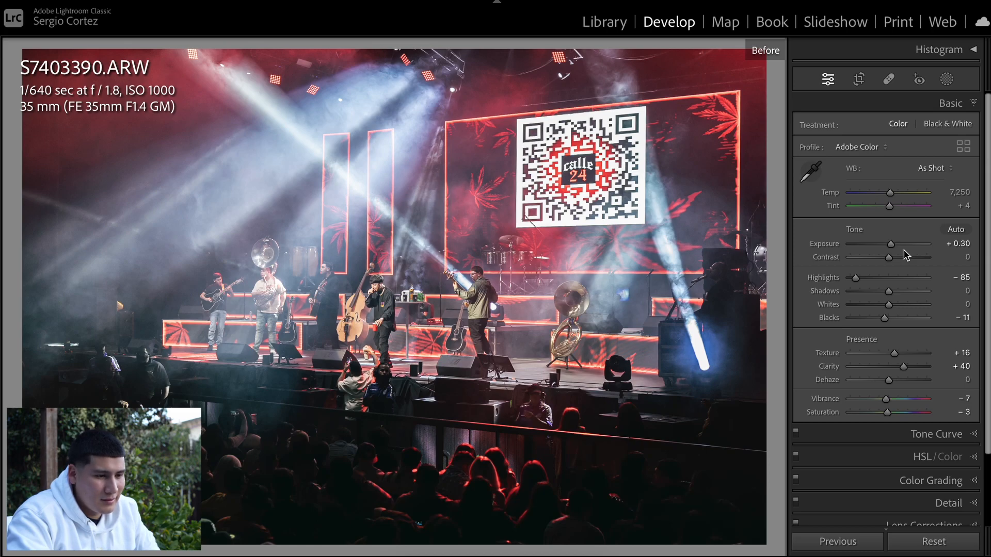
pyautogui.press('\\')
# Check the neighbouring photos in the Library grid, return to S7403390.ARW in Develop and compare its before view.
pyautogui.click(613, 24)
pyautogui.scroll(5, 552, 286)
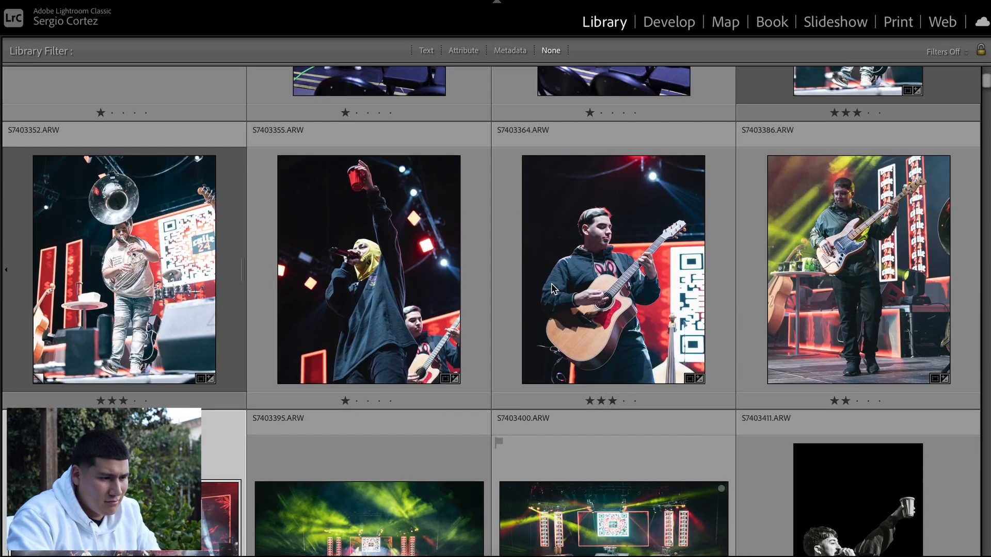
pyautogui.scroll(-3, 553, 288)
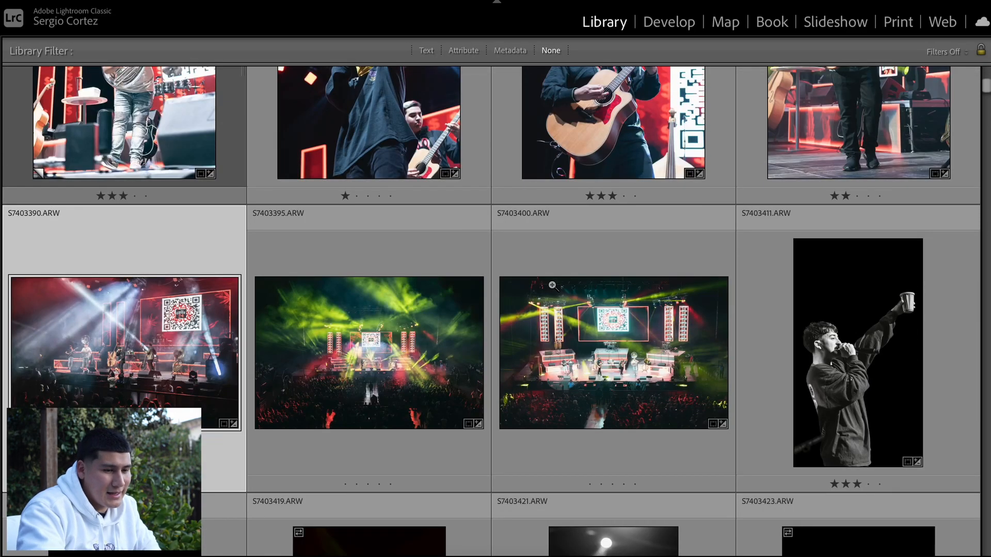
pyautogui.press('d')
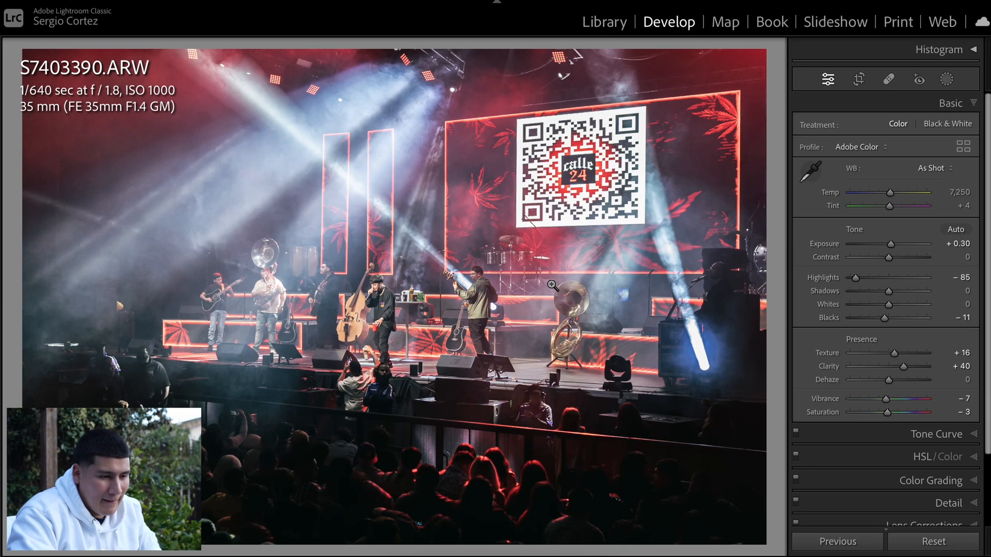
pyautogui.press('\\')
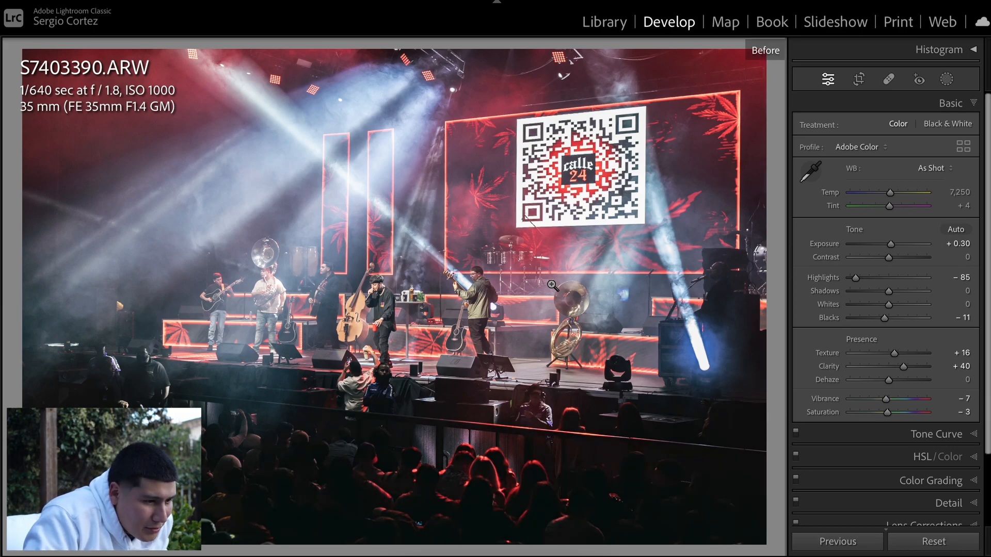
pyautogui.press('\\')
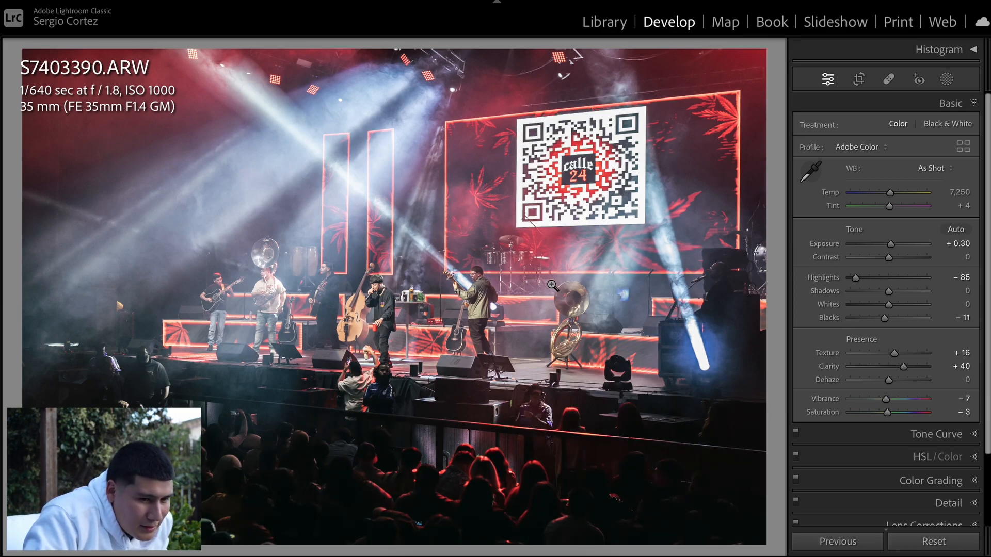
# Try resetting Highlights and all Develop settings, undo the resets to restore the edits, and compare the before view.
pyautogui.doubleClick(822, 279)
pyautogui.hotkey('ctrl', 'z')
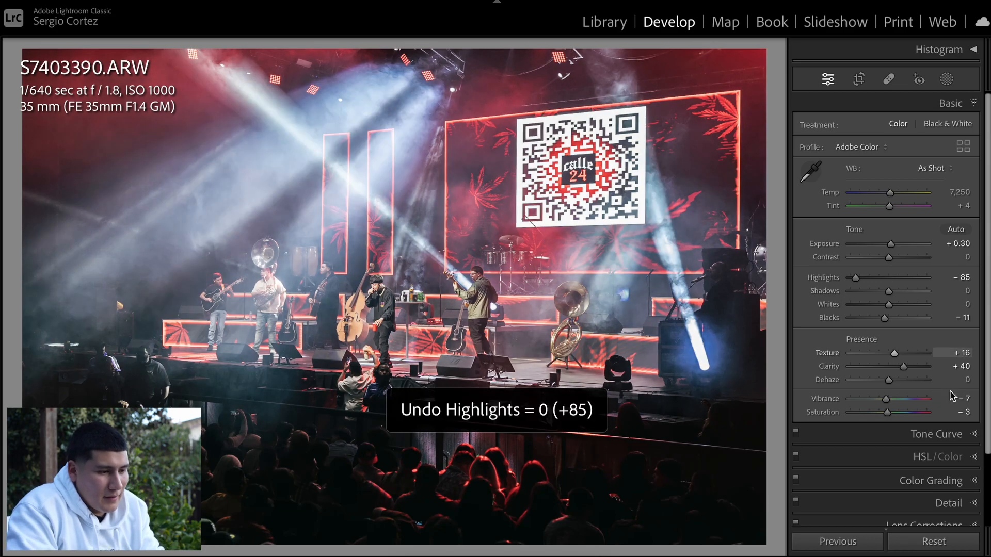
pyautogui.click(904, 546)
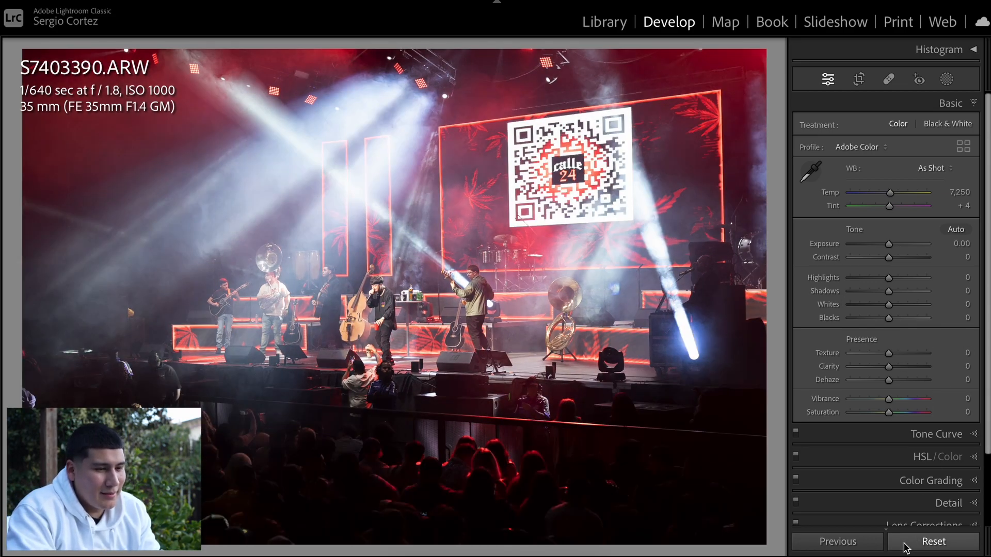
pyautogui.hotkey('ctrl', 'z')
pyautogui.hotkey('ctrl', 'y')
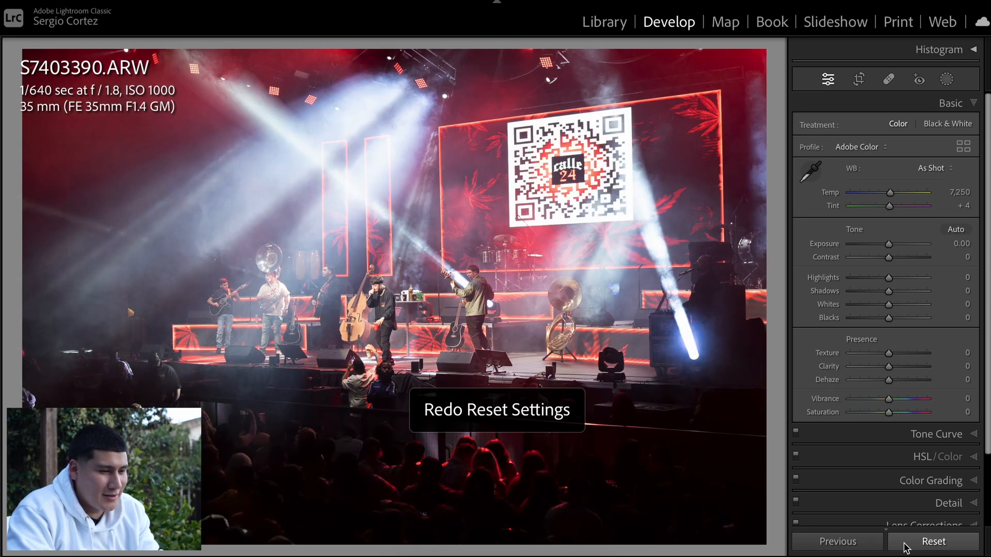
pyautogui.hotkey('ctrl', 'z')
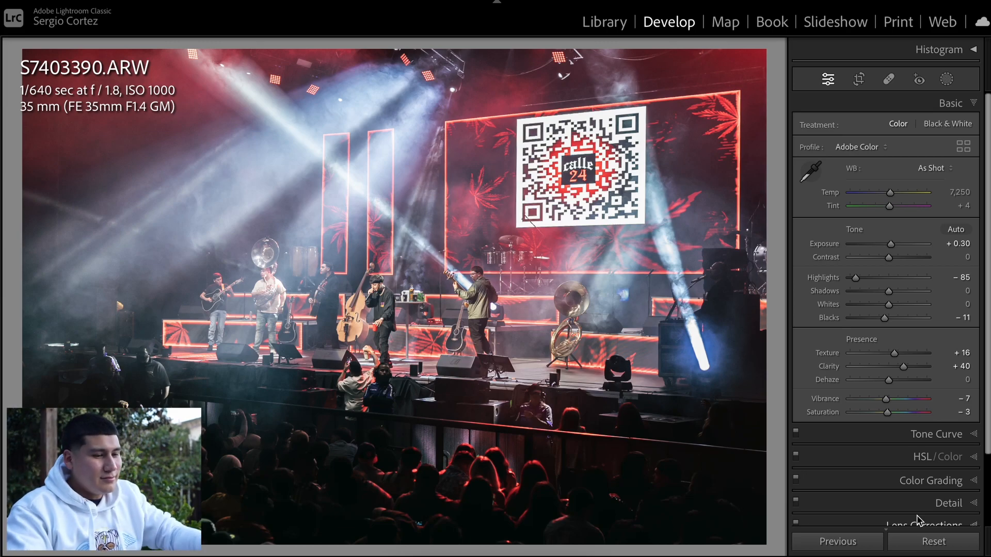
pyautogui.press('\\')
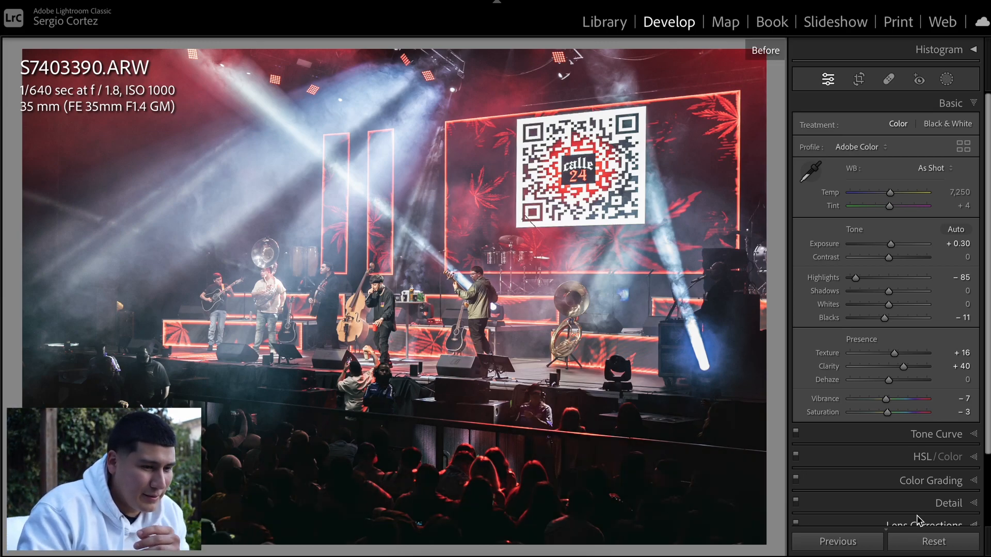
pyautogui.press('\\')
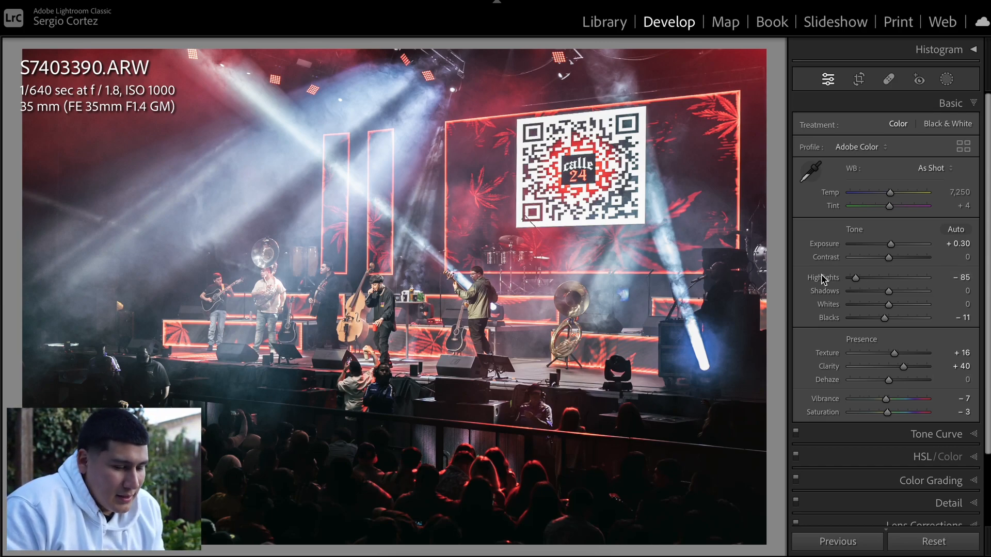
# Reset Exposure to 0, compare the image with and without that change, and set Exposure to +0.20.
pyautogui.doubleClick(829, 243)
pyautogui.hotkey('ctrl', 'z')
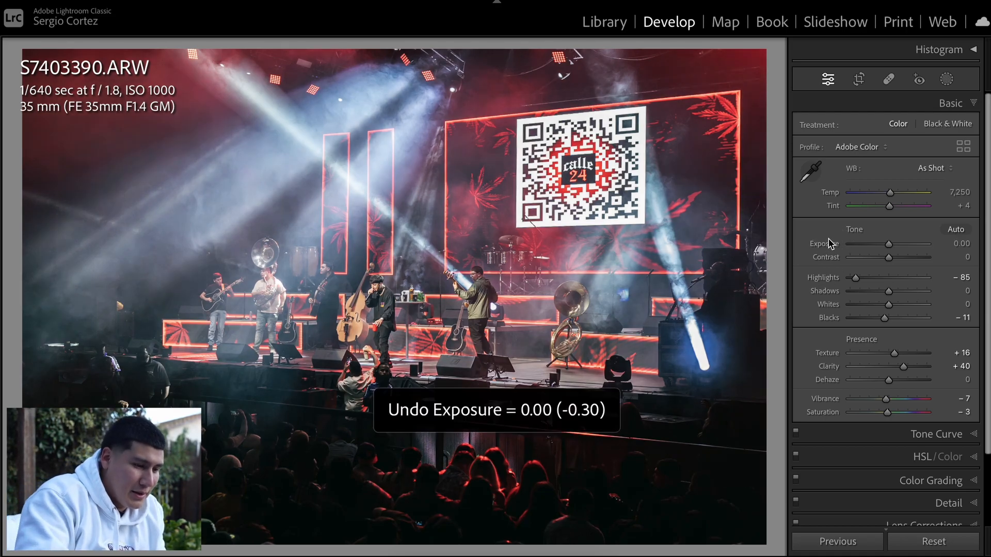
pyautogui.hotkey('ctrl', 'y')
pyautogui.hotkey('ctrl', 'z')
pyautogui.hotkey('ctrl', 'y')
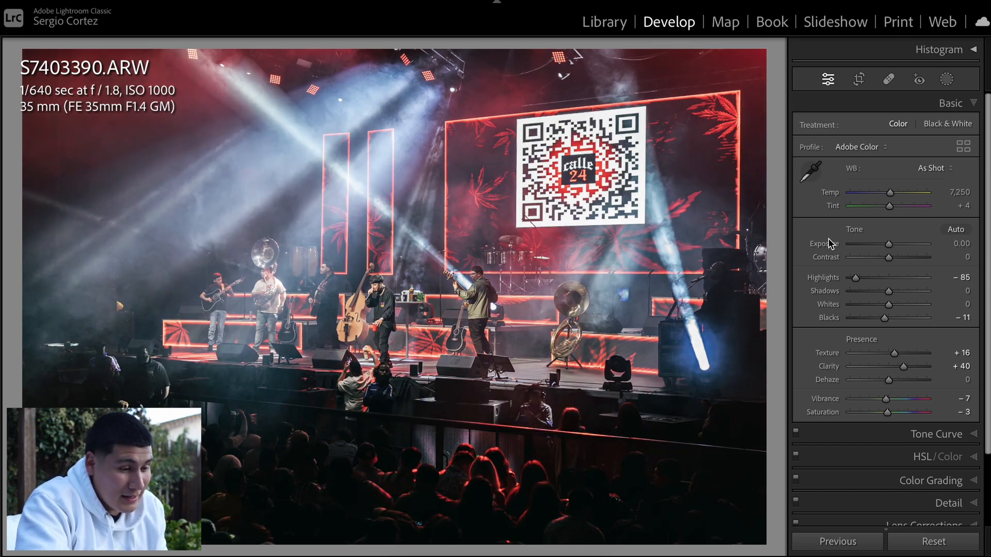
pyautogui.press('=')
pyautogui.press('=')
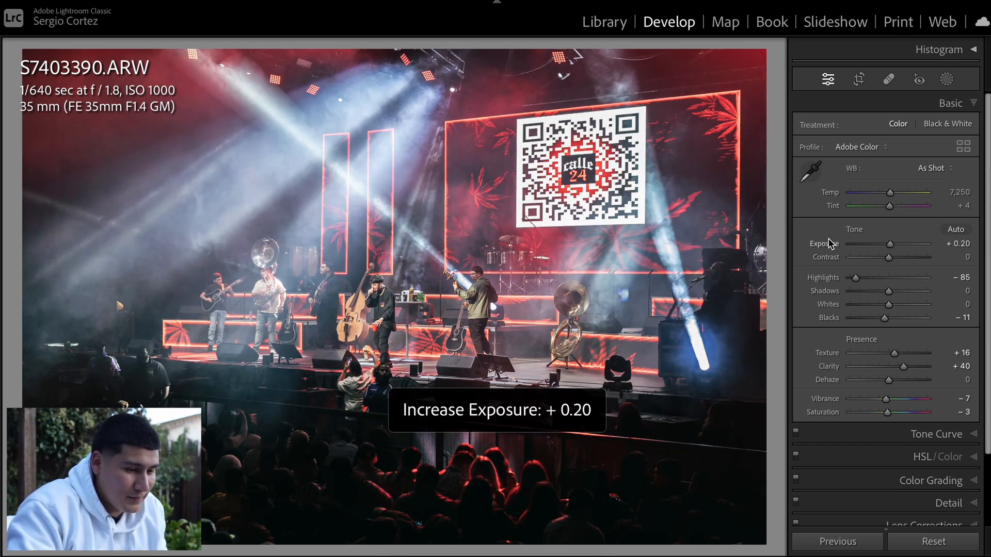
# Try Highlights at 0 and undo it, and reset Blacks to 0, comparing the photo with and without the Blacks change.
pyautogui.doubleClick(856, 278)
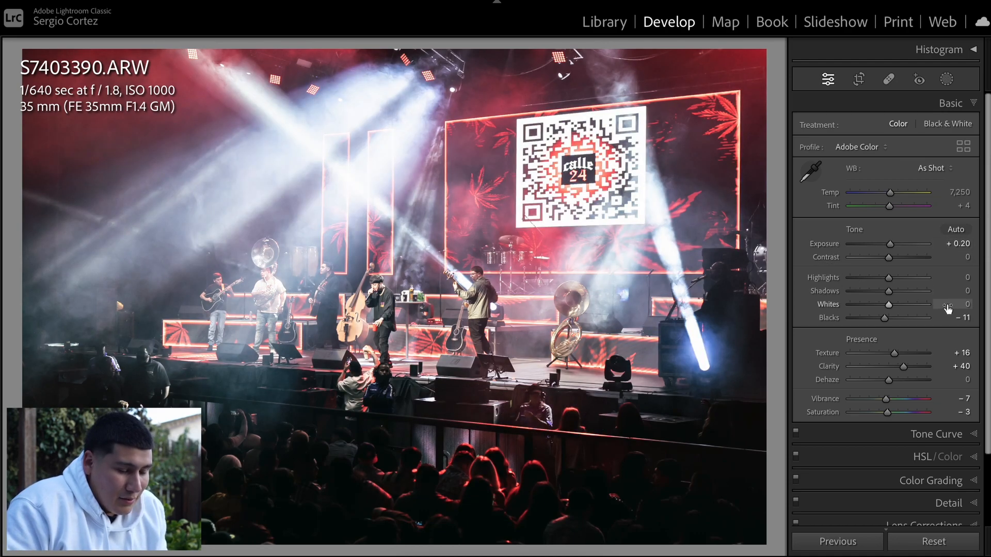
pyautogui.hotkey('ctrl', 'z')
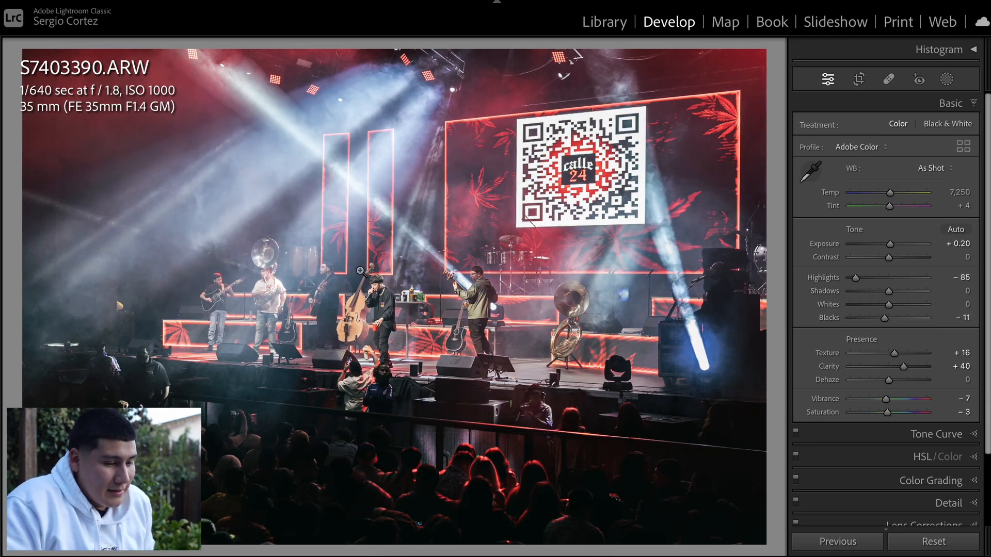
pyautogui.scroll(-1, 895, 323)
pyautogui.doubleClick(830, 315)
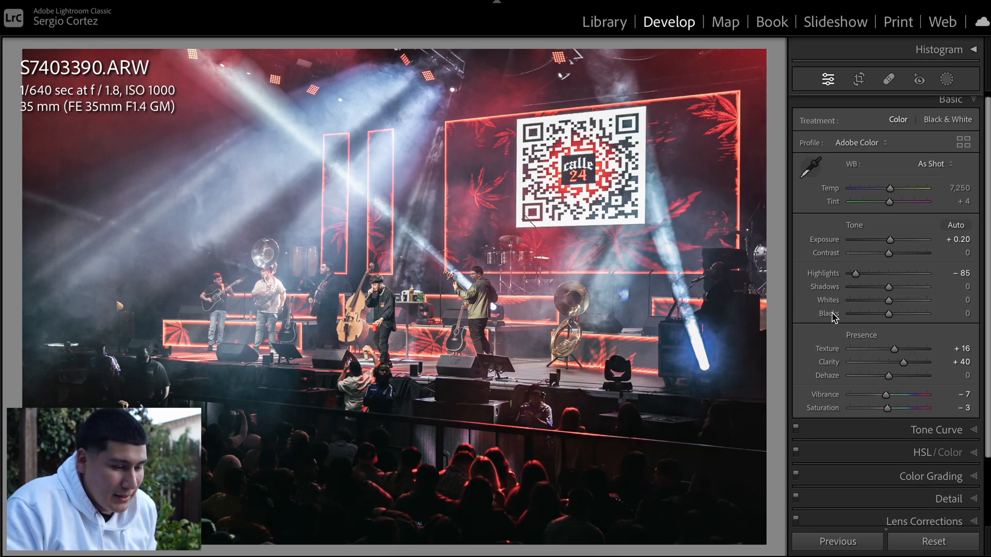
pyautogui.hotkey('ctrl', 'z')
pyautogui.hotkey('ctrl', 'y')
pyautogui.hotkey('ctrl', 'z')
pyautogui.hotkey('ctrl', 'y')
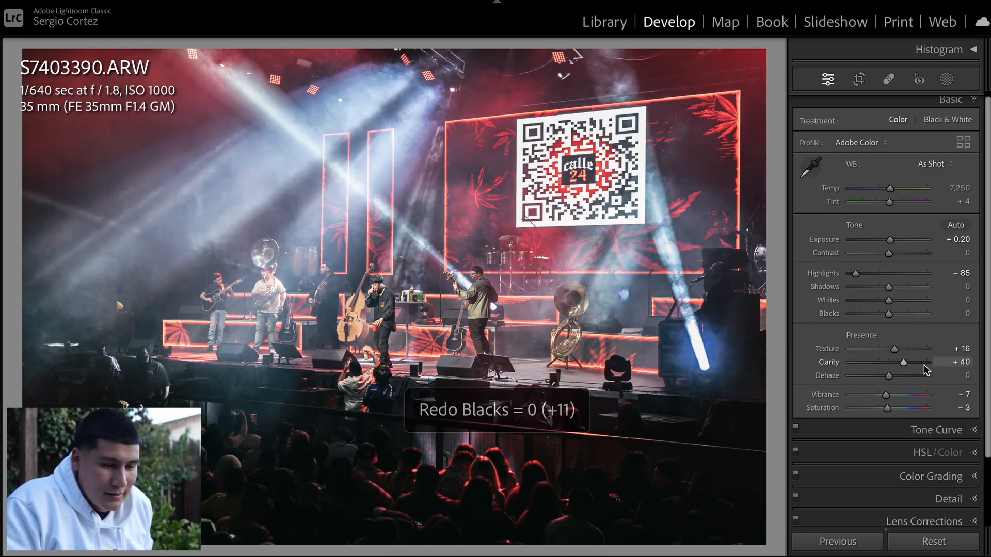
# Try Clarity and Saturation at 0, undoing both, and reset Vibrance to 0.
pyautogui.scroll(-1, 924, 367)
pyautogui.doubleClick(833, 333)
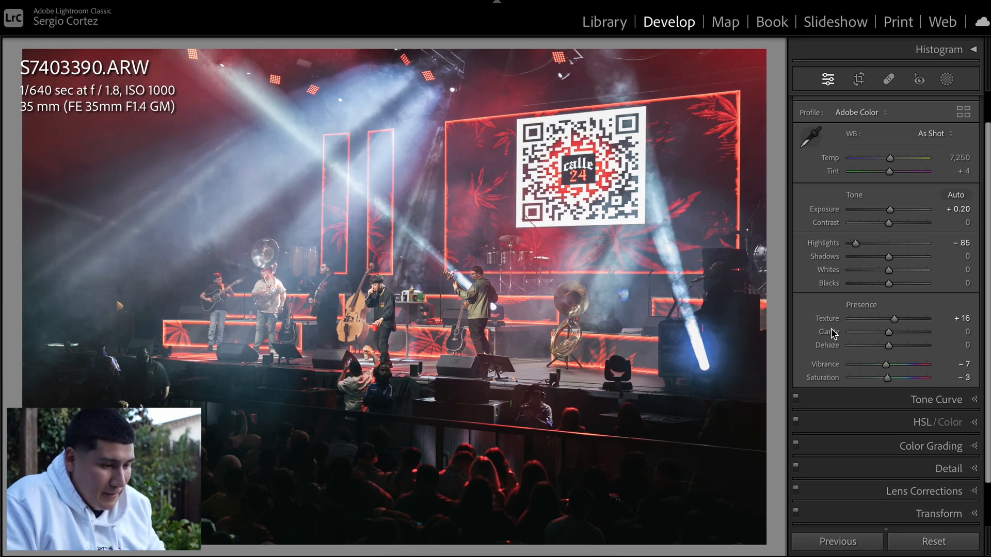
pyautogui.hotkey('ctrl', 'z')
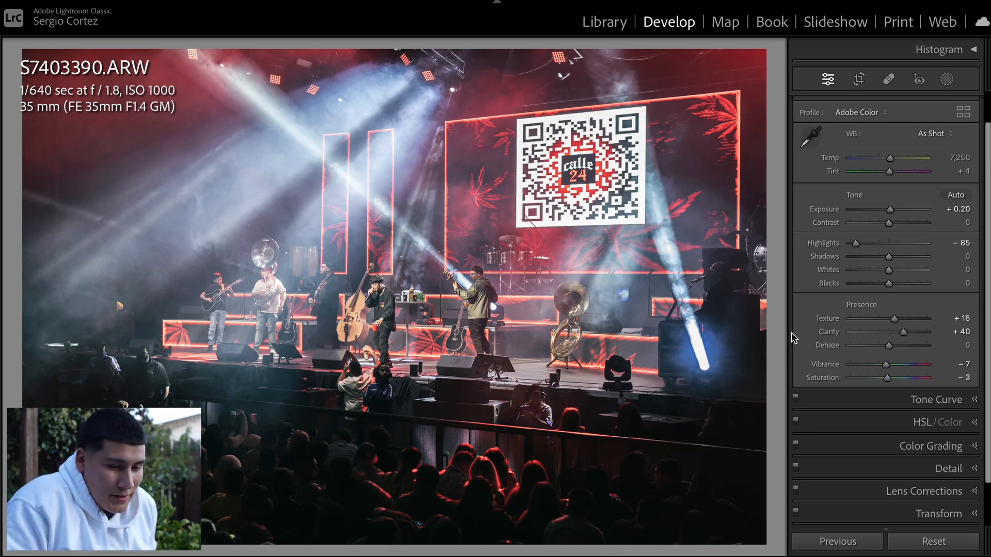
pyautogui.doubleClick(824, 367)
pyautogui.doubleClick(823, 378)
pyautogui.hotkey('ctrl', 'z')
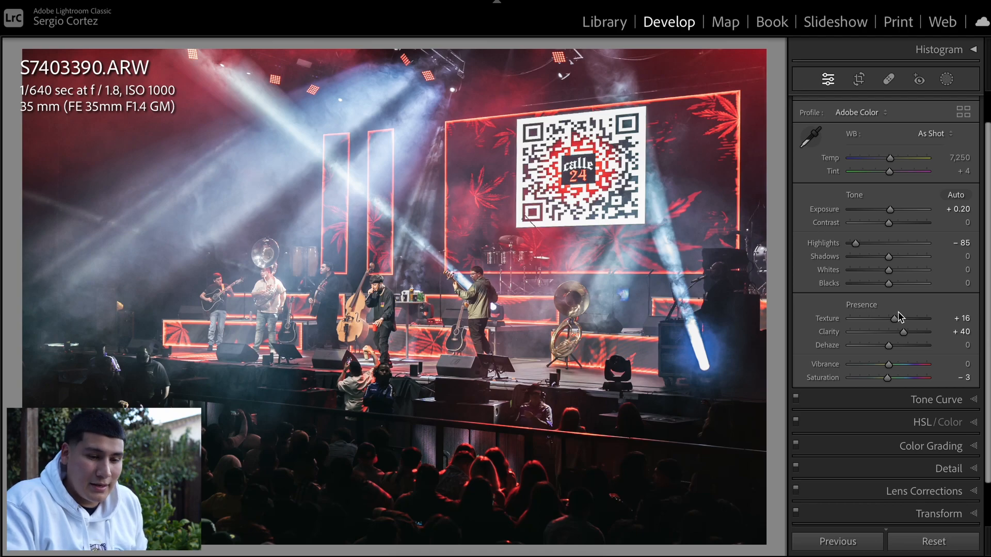
# Raise the lower tone curve point to input 58, output 63, and repeatedly compare the photo with and without the change.
pyautogui.scroll(-2, 898, 316)
pyautogui.rightClick(923, 350)
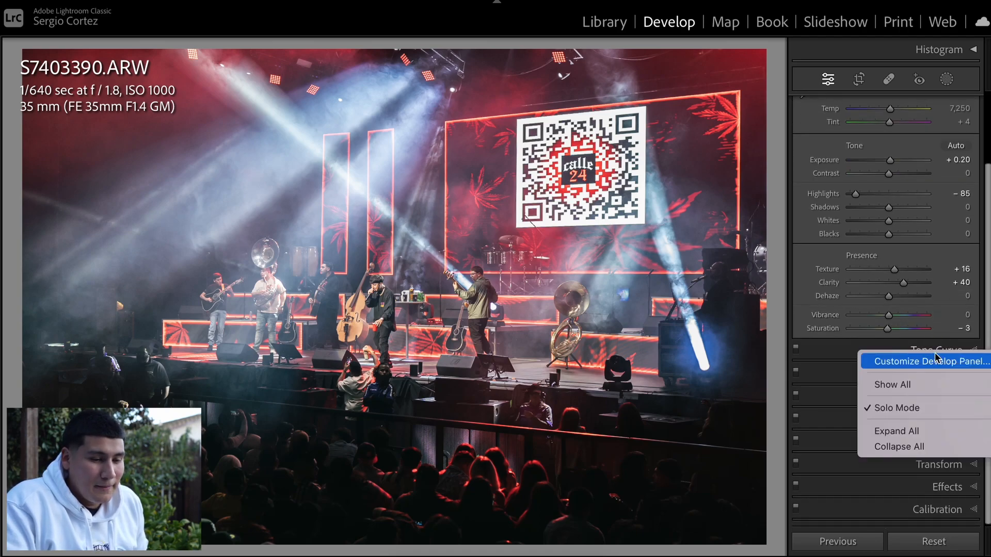
pyautogui.click(881, 339)
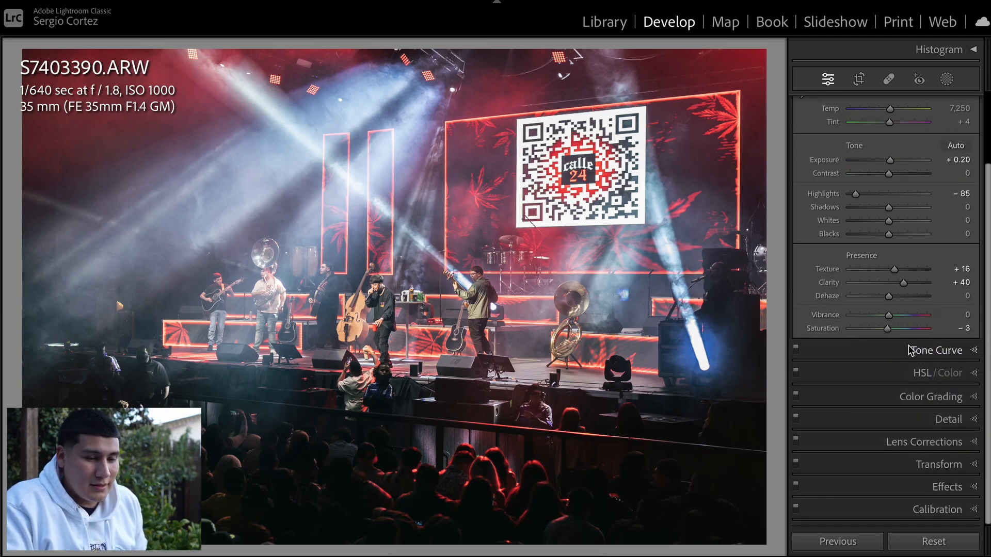
pyautogui.click(911, 350)
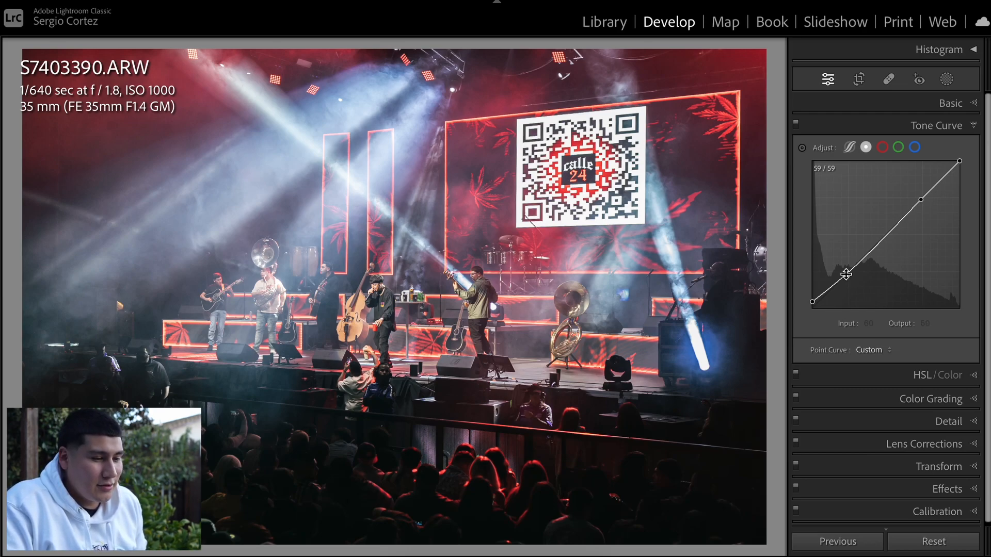
pyautogui.moveTo(847, 274); pyautogui.dragTo(845, 272)
pyautogui.hotkey('ctrl', 'z')
pyautogui.hotkey('ctrl', 'y')
pyautogui.hotkey('ctrl', 'z')
pyautogui.hotkey('ctrl', 'y')
pyautogui.hotkey('ctrl', 'z')
pyautogui.hotkey('ctrl', 'y')
pyautogui.hotkey('ctrl', 'z')
pyautogui.hotkey('ctrl', 'y')
pyautogui.hotkey('ctrl', 'z')
pyautogui.hotkey('ctrl', 'y')
pyautogui.hotkey('ctrl', 'z')
pyautogui.hotkey('ctrl', 'y')
pyautogui.hotkey('ctrl', 'z')
pyautogui.hotkey('ctrl', 'y')
pyautogui.hotkey('ctrl', 'z')
pyautogui.hotkey('ctrl', 'y')
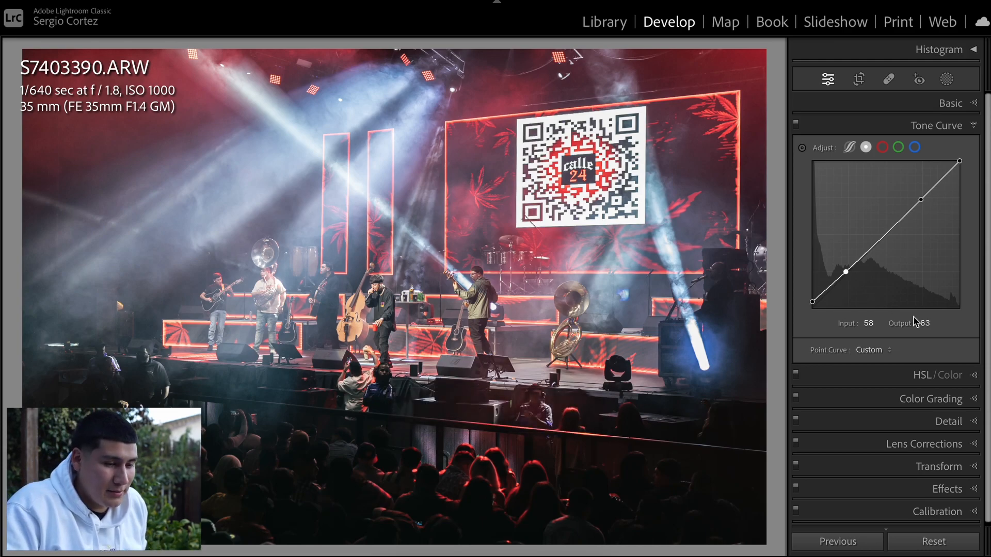
# Review the HSL/Color adjustments and reset the Shadows color grading wheel to saturation 0.
pyautogui.click(927, 377)
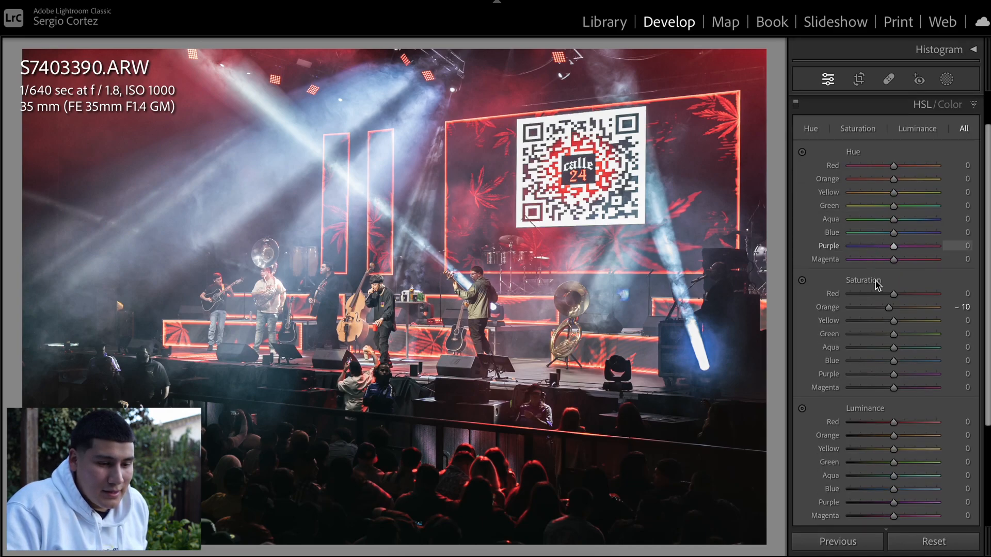
pyautogui.scroll(-3, 873, 273)
pyautogui.scroll(-3, 889, 304)
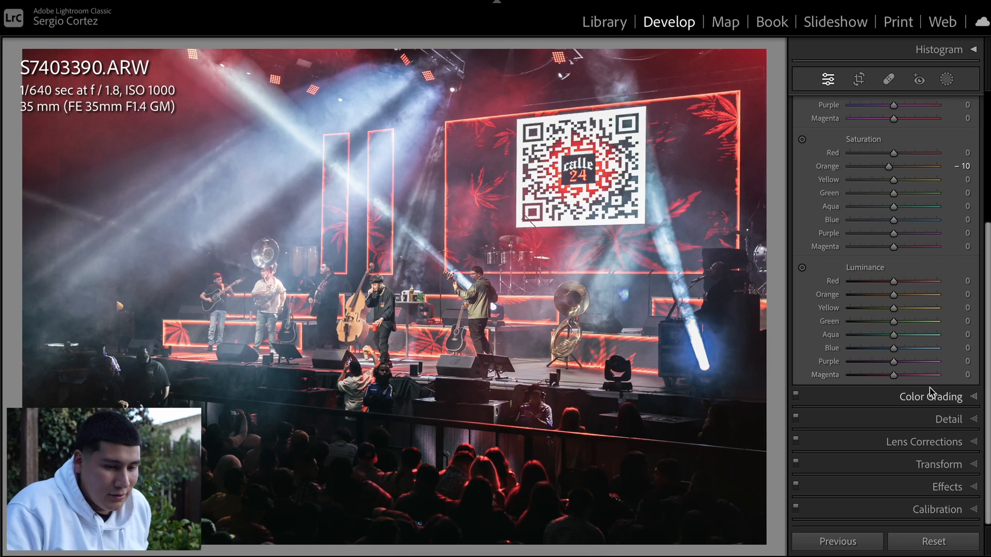
pyautogui.click(930, 395)
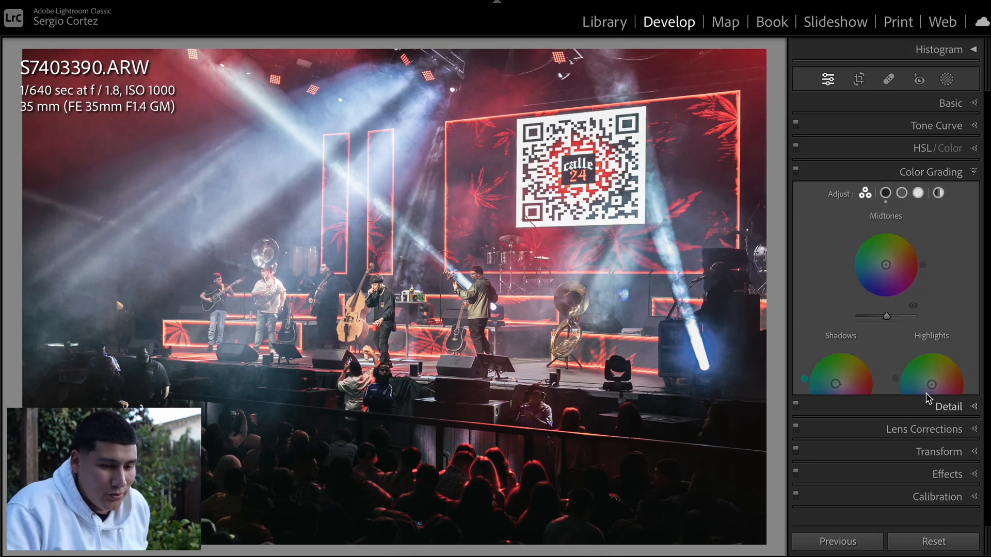
pyautogui.doubleClick(836, 386)
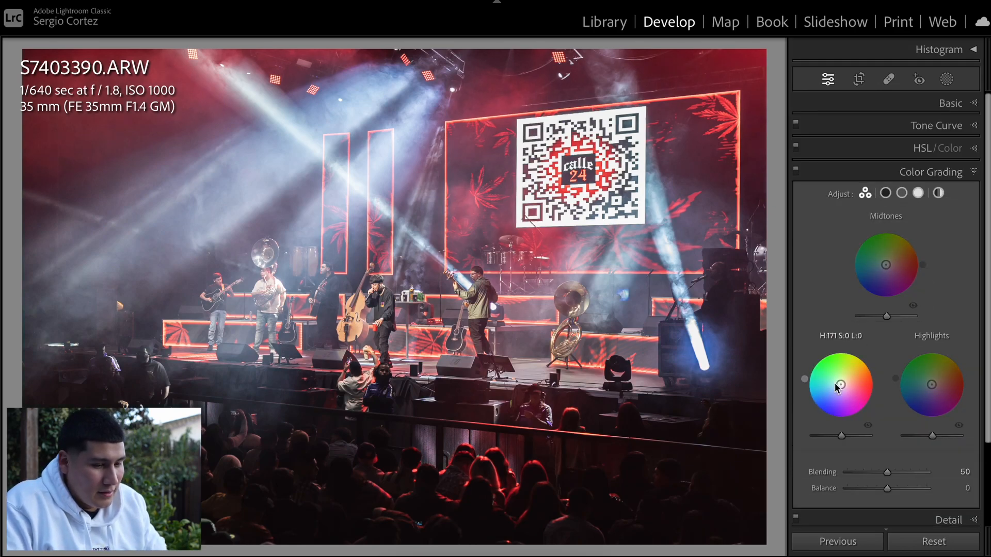
# Restore the Shadows color grading by undoing its reset, comparing the photo once more with Shadows saturation at 0.
pyautogui.hotkey('ctrl', 'z')
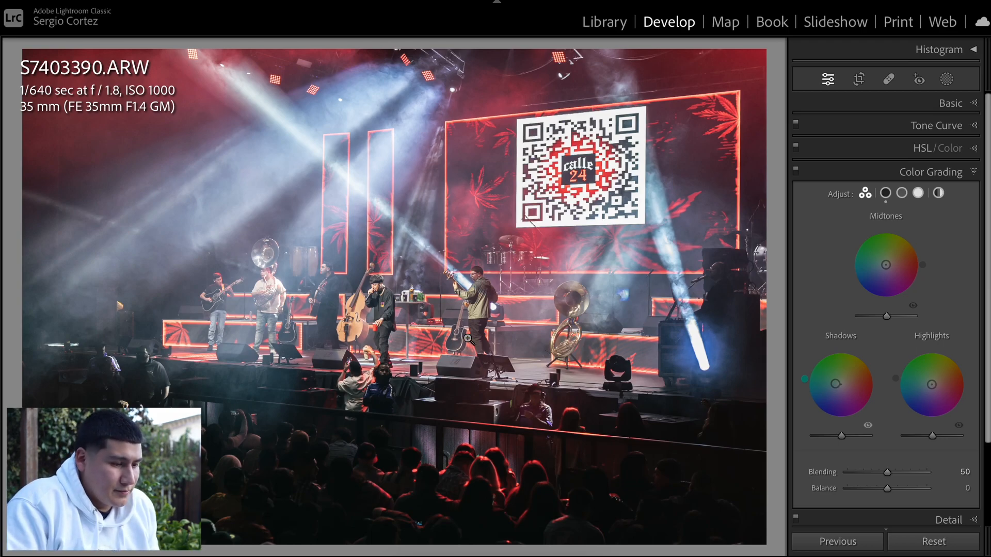
pyautogui.doubleClick(838, 386)
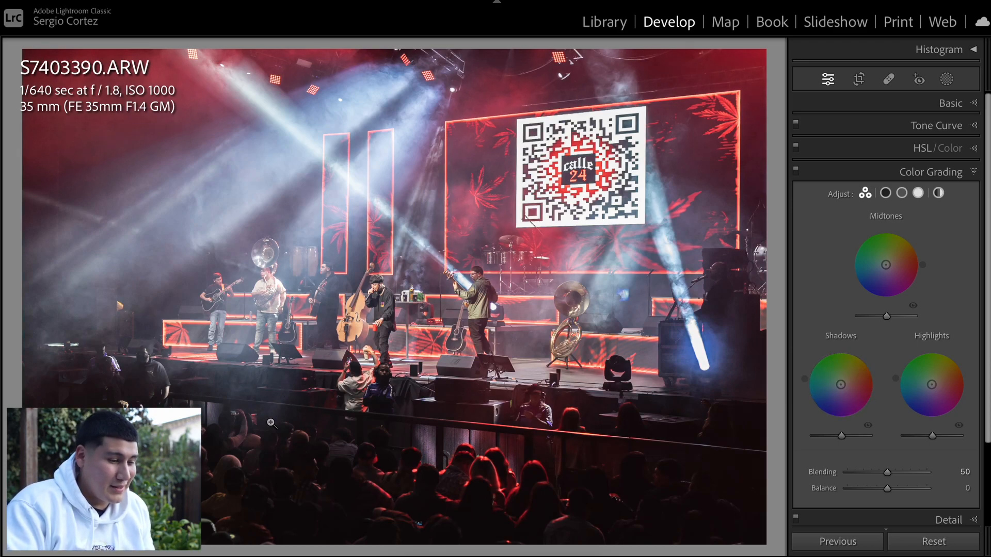
pyautogui.hotkey('ctrl', 'z')
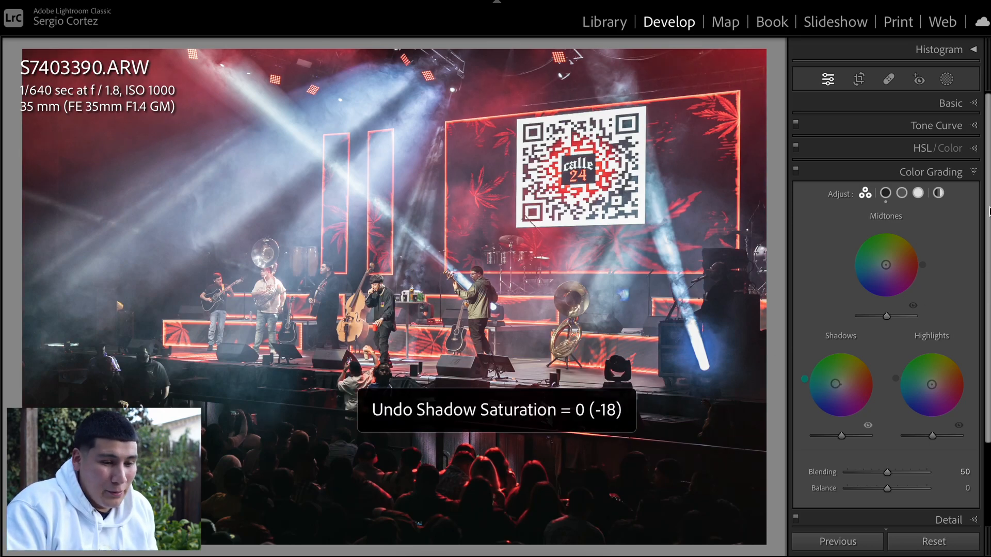
# Set the white balance Tint to +1 and compare the photo with and without the change.
pyautogui.click(939, 111)
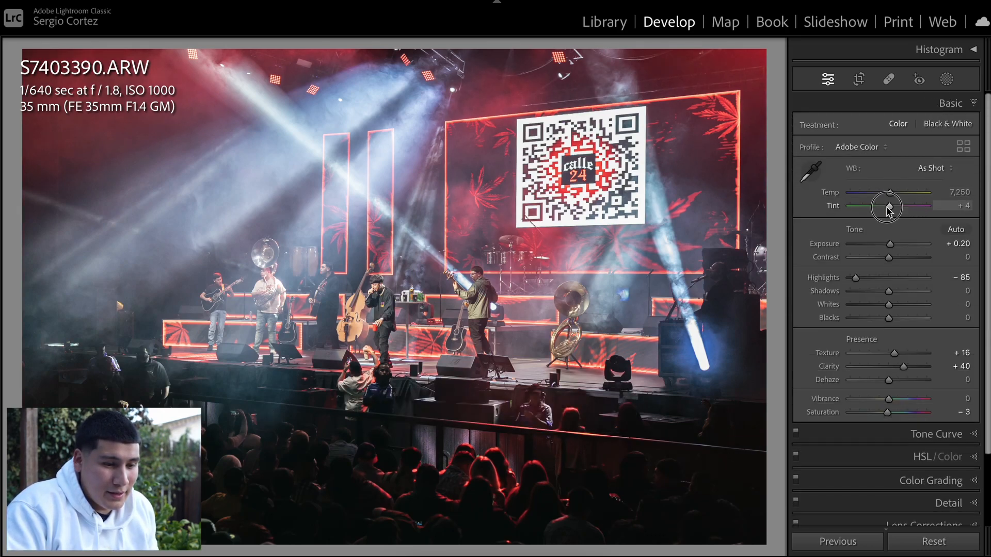
pyautogui.moveTo(889, 208)
pyautogui.mouseDown()
pyautogui.moveTo(902, 216)
pyautogui.moveTo(879, 216)
pyautogui.moveTo(889, 217)
pyautogui.mouseUp()
pyautogui.hotkey('ctrl', 'z')
pyautogui.hotkey('ctrl', 'shift', 'z')
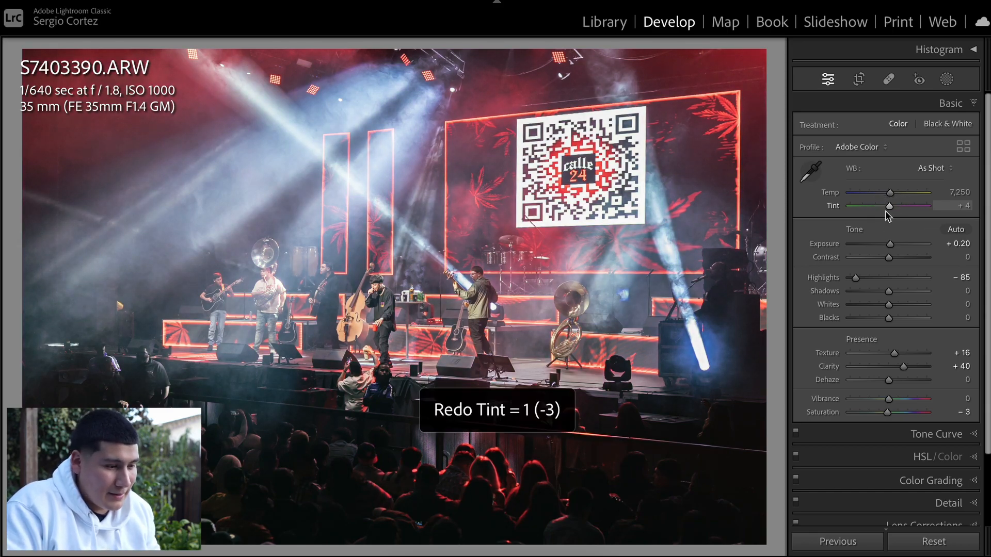
pyautogui.hotkey('ctrl', 'z')
pyautogui.hotkey('ctrl', 'shift', 'z')
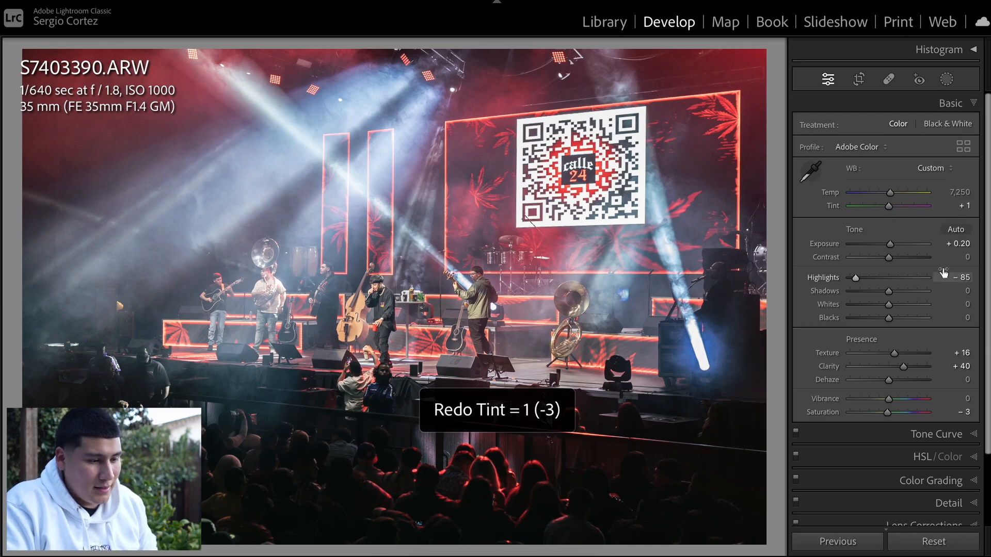
# Reset all of the photo's adjustments to view the unedited original, and undo the reset.
pyautogui.scroll(-2, 927, 341)
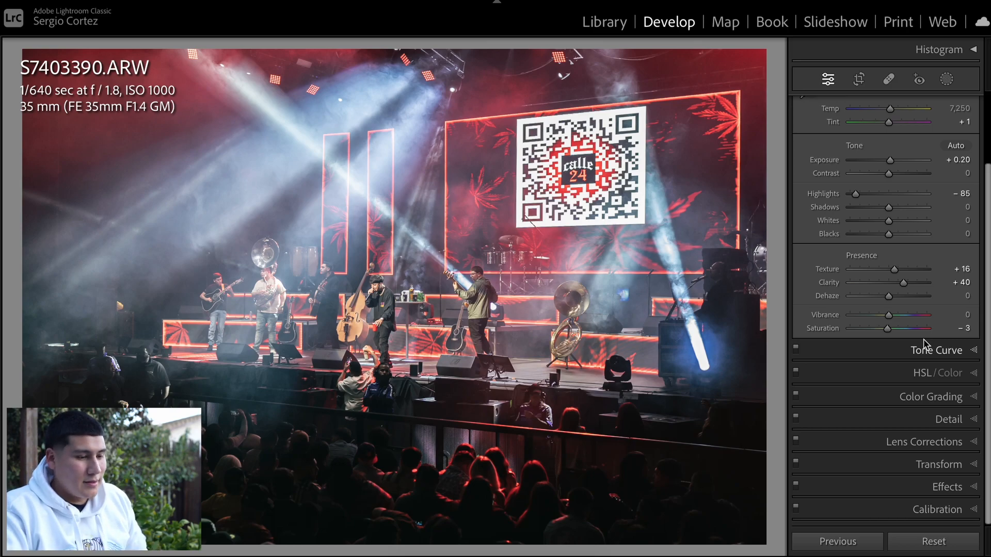
pyautogui.click(935, 351)
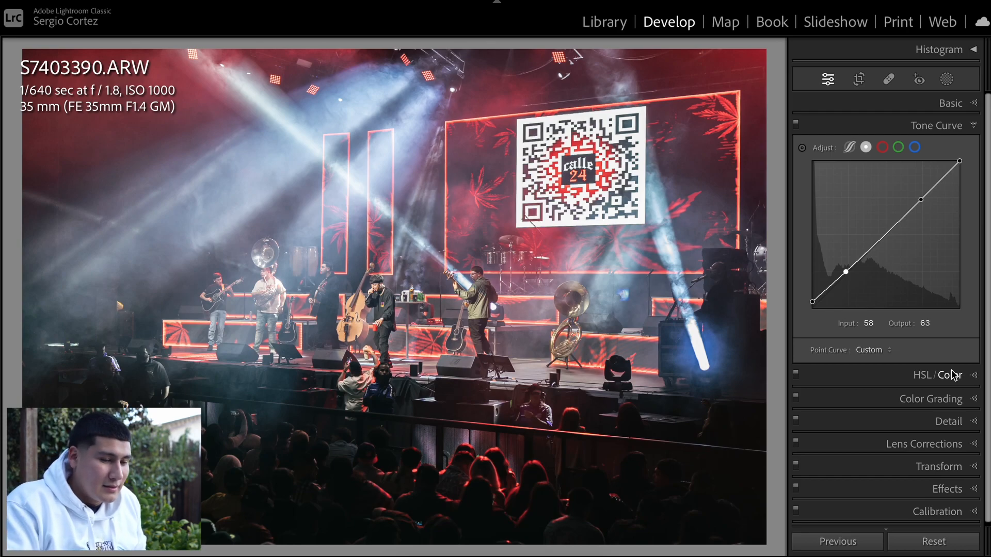
pyautogui.click(944, 540)
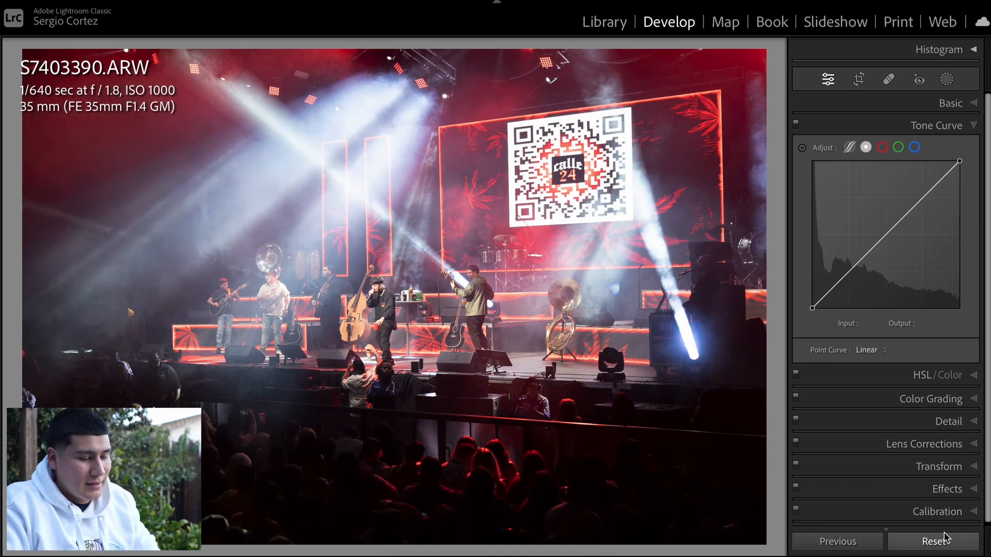
pyautogui.hotkey('ctrl', 'z')
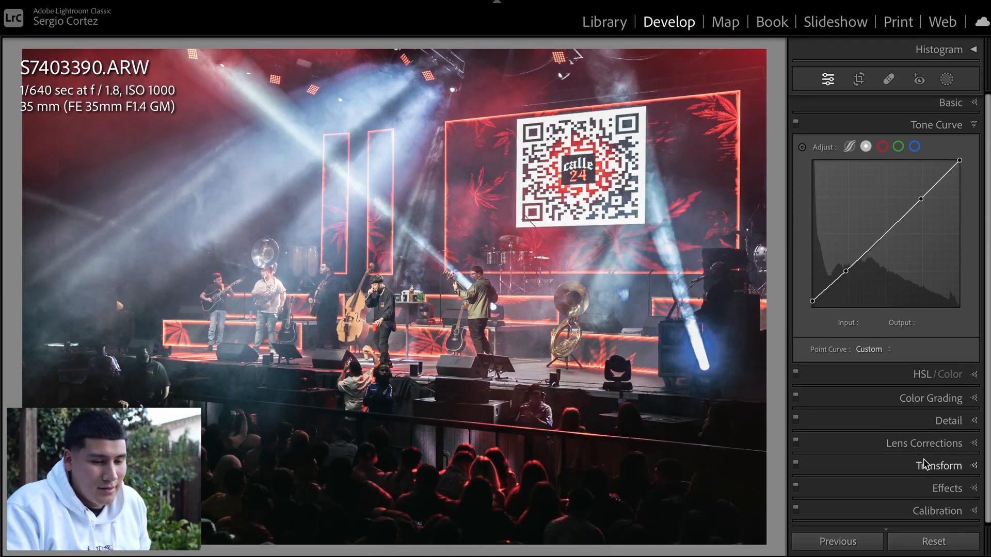
# Review the photo's Color Grading wheels and its Detail settings for sharpening and noise reduction.
pyautogui.click(914, 398)
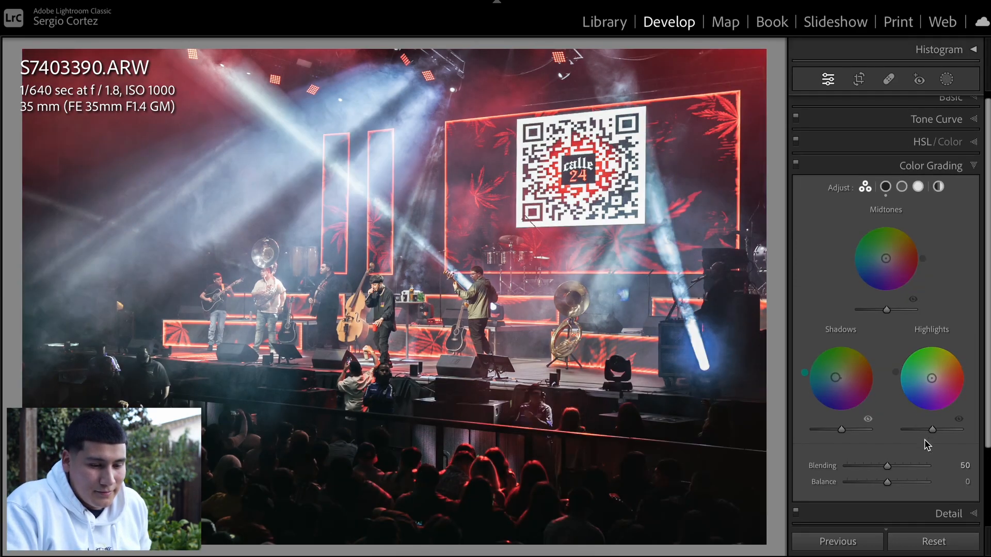
pyautogui.scroll(-3, 924, 438)
pyautogui.scroll(2, 826, 258)
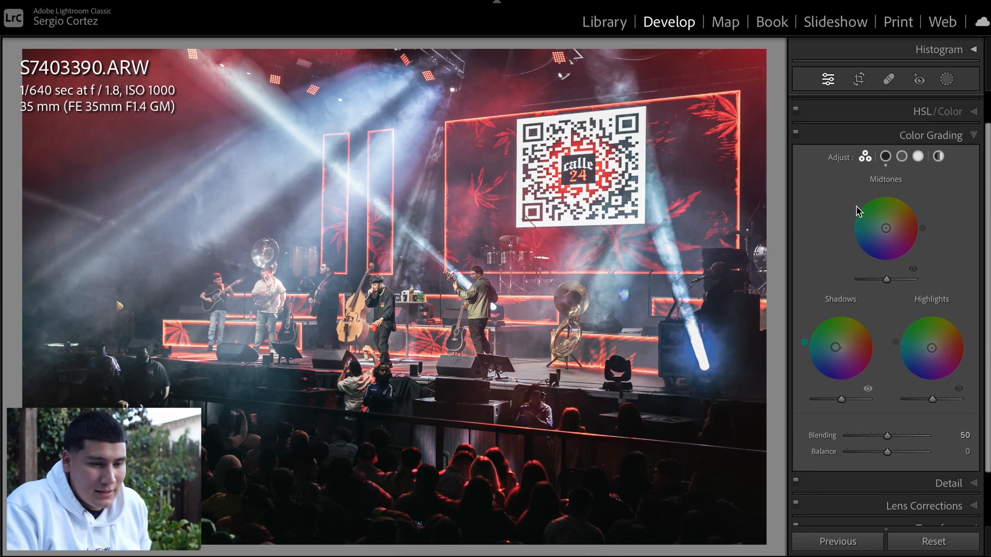
pyautogui.scroll(-2, 837, 351)
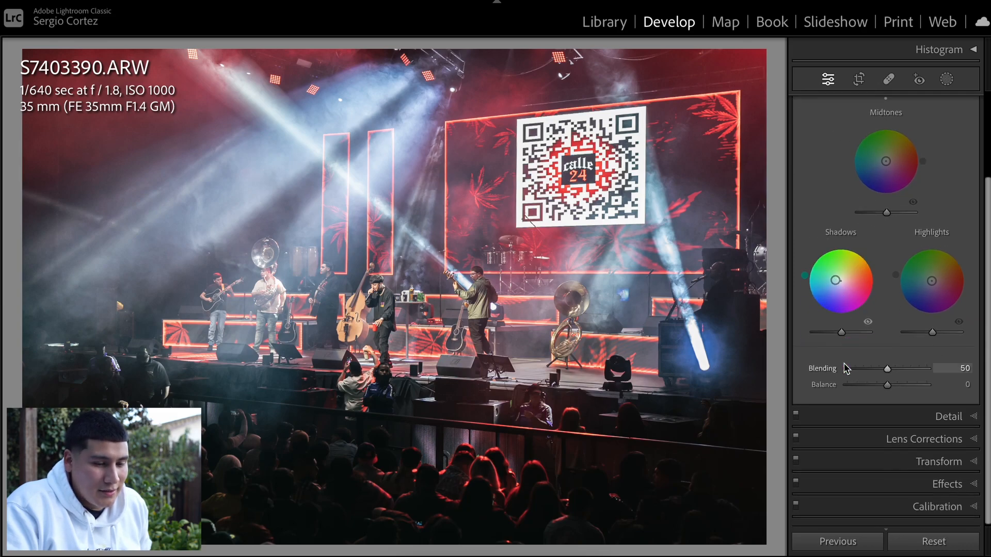
pyautogui.click(930, 418)
pyautogui.scroll(-2, 879, 416)
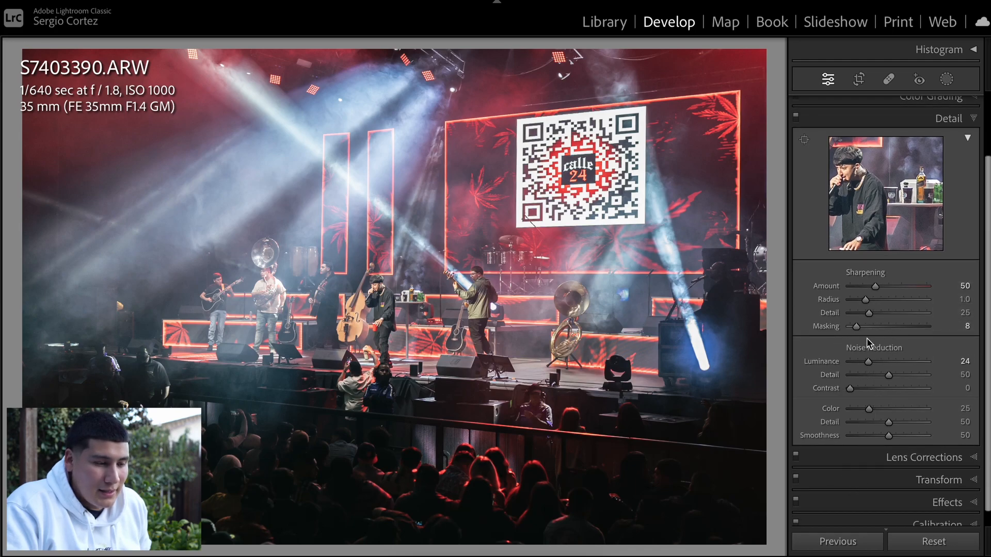
pyautogui.scroll(-1, 888, 504)
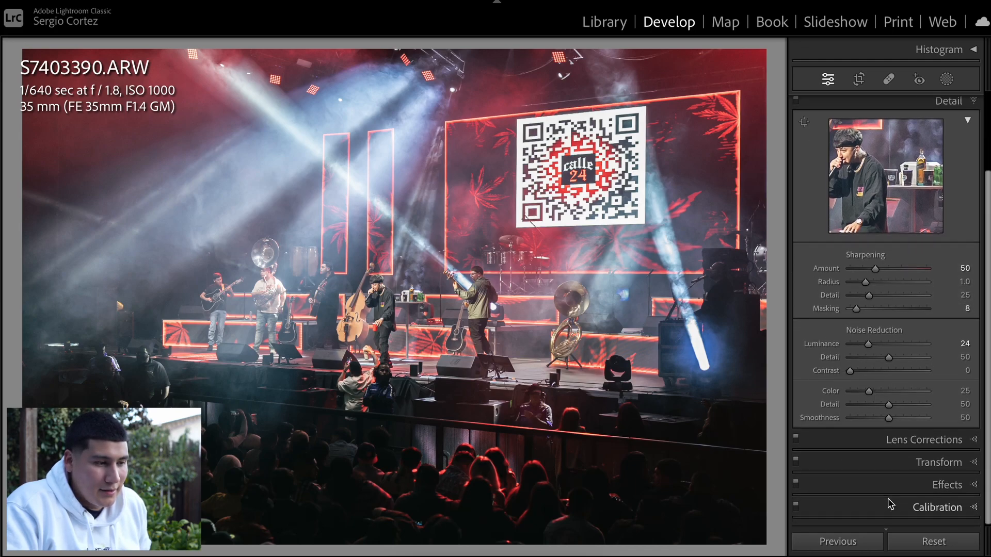
pyautogui.click(939, 447)
# Try a darker post-crop vignette by lowering its Amount in the Effects settings, and undo it.
pyautogui.click(945, 481)
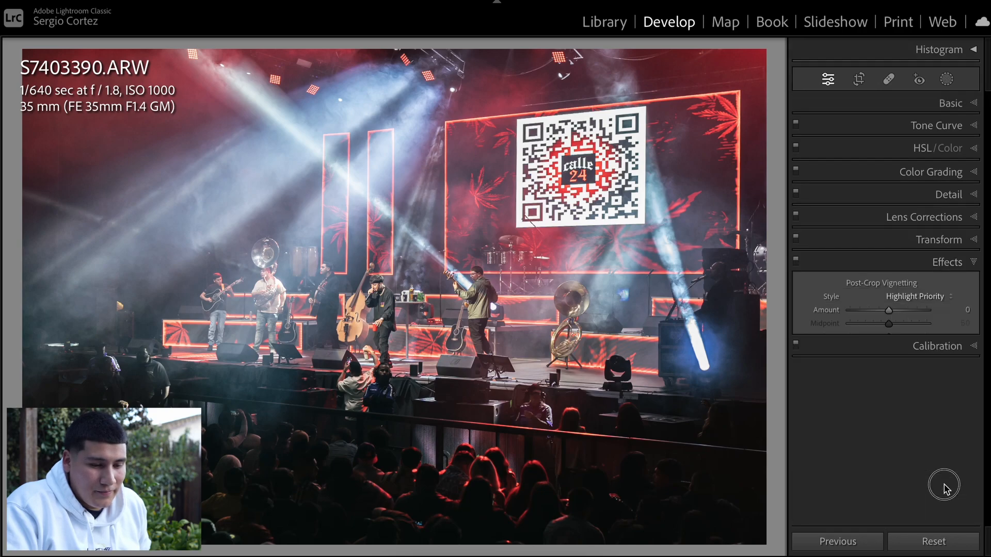
pyautogui.click(890, 311)
pyautogui.moveTo(892, 315); pyautogui.dragTo(881, 312)
pyautogui.hotkey('ctrl', 'z')
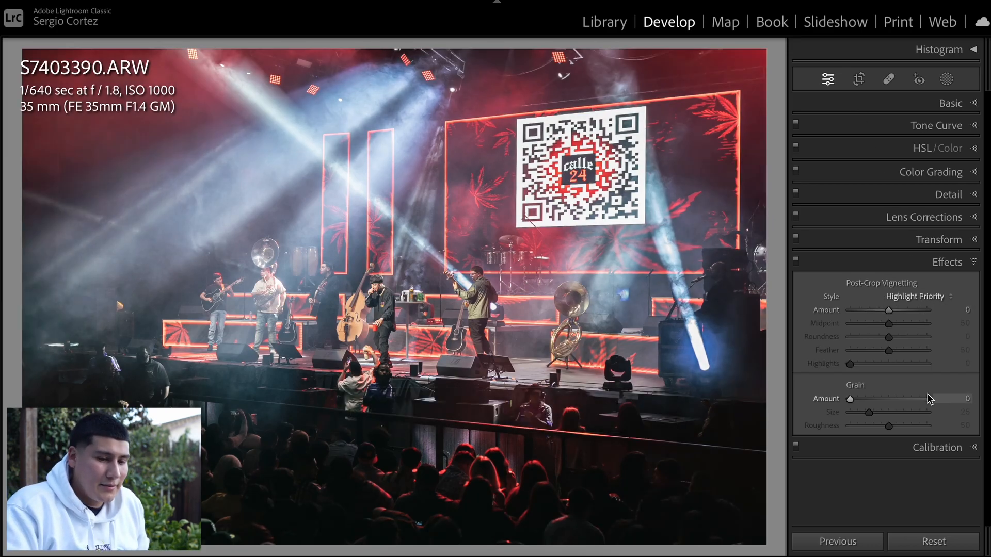
# Try a Calibration Shadows Tint of -26, repeatedly comparing the photo with and without it, and undo it.
pyautogui.click(940, 448)
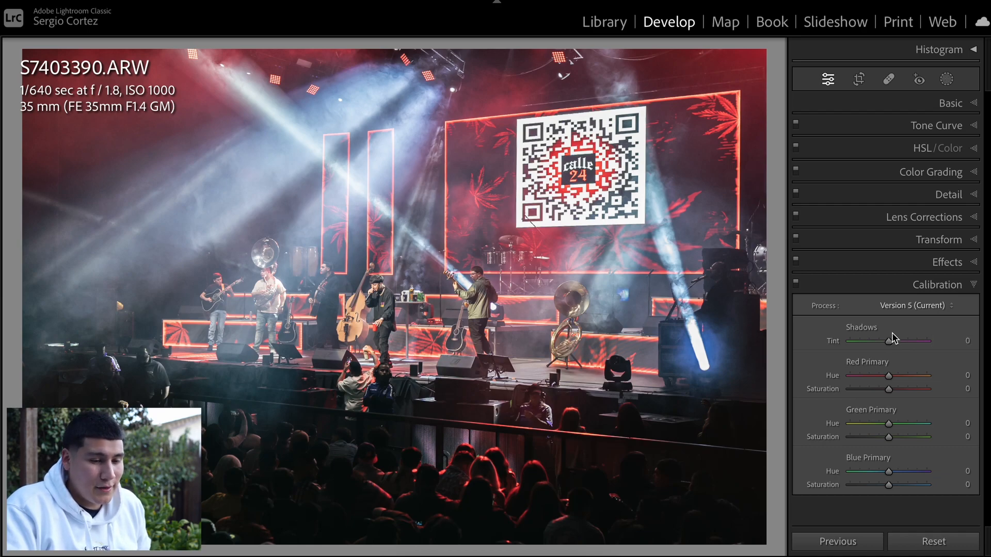
pyautogui.moveTo(888, 341); pyautogui.dragTo(879, 345)
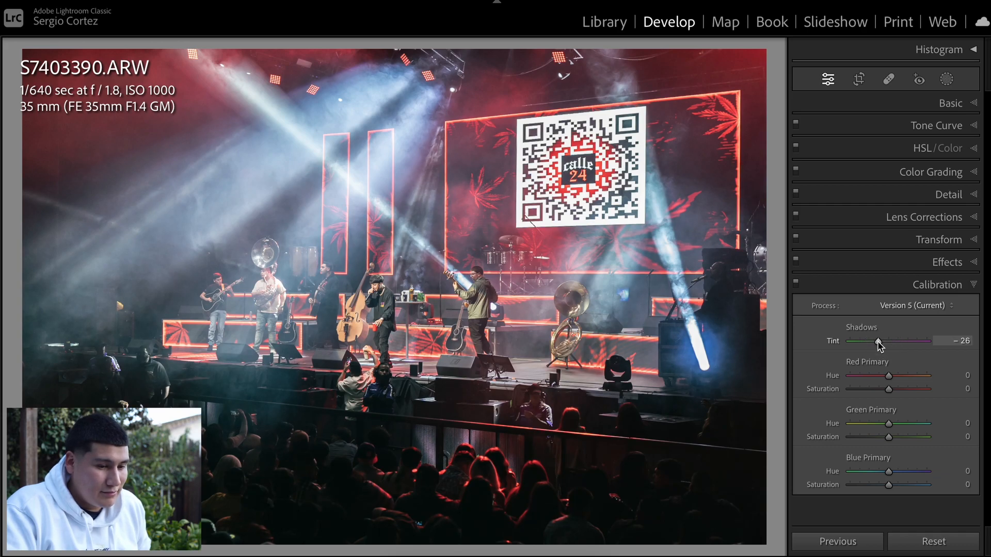
pyautogui.hotkey('ctrl', 'z')
pyautogui.hotkey('ctrl', 'y')
pyautogui.hotkey('ctrl', 'z')
pyautogui.hotkey('ctrl', 'shift', 'z')
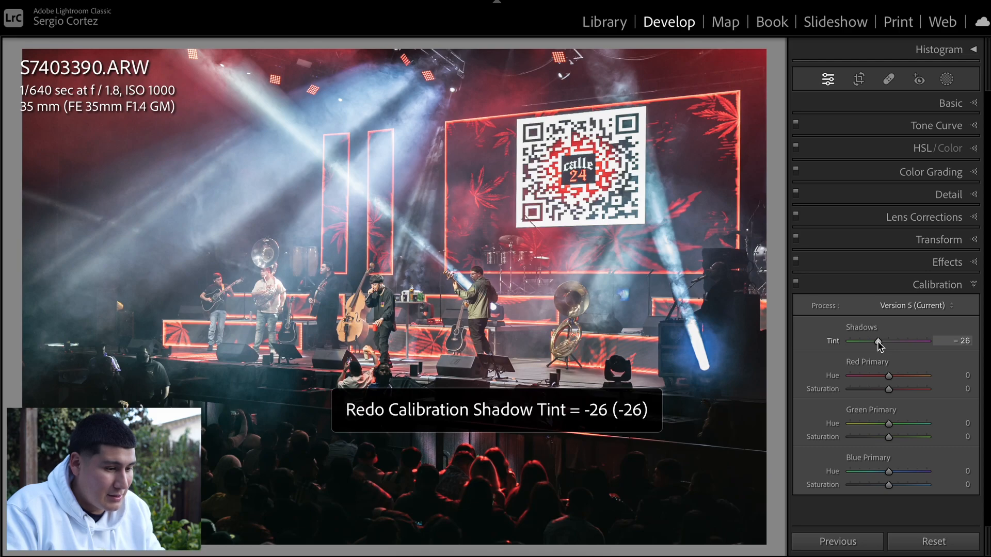
pyautogui.hotkey('ctrl', 'z')
pyautogui.hotkey('ctrl', 'shift', 'z')
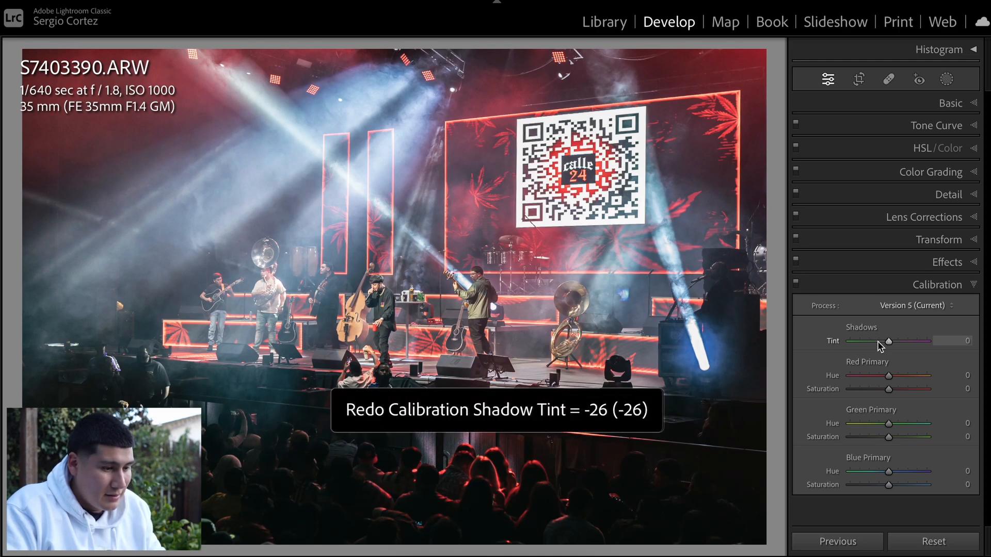
pyautogui.hotkey('ctrl', 'z')
# Set the Calibration Shadows Tint to -8 and return to the Basic adjustments.
pyautogui.click(889, 343)
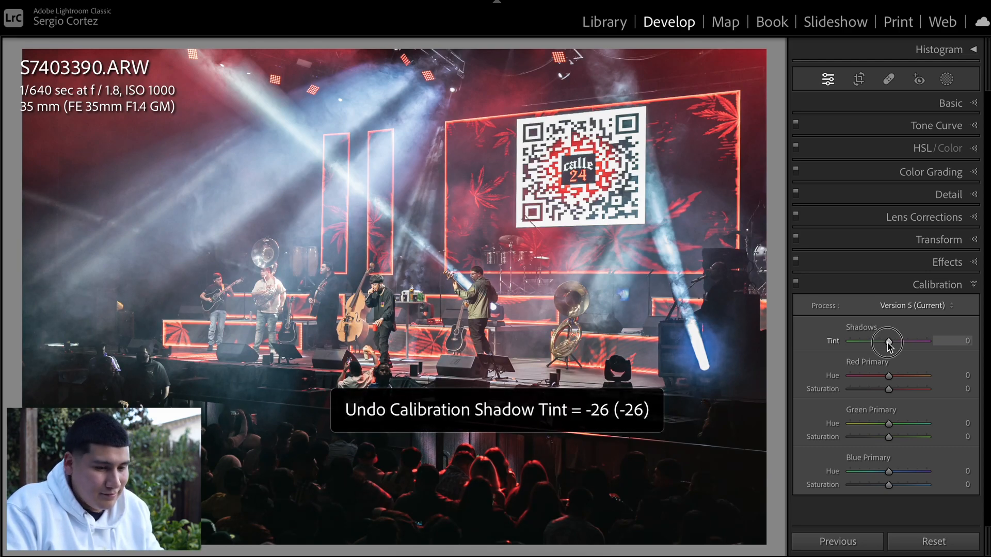
pyautogui.moveTo(889, 342); pyautogui.dragTo(886, 343)
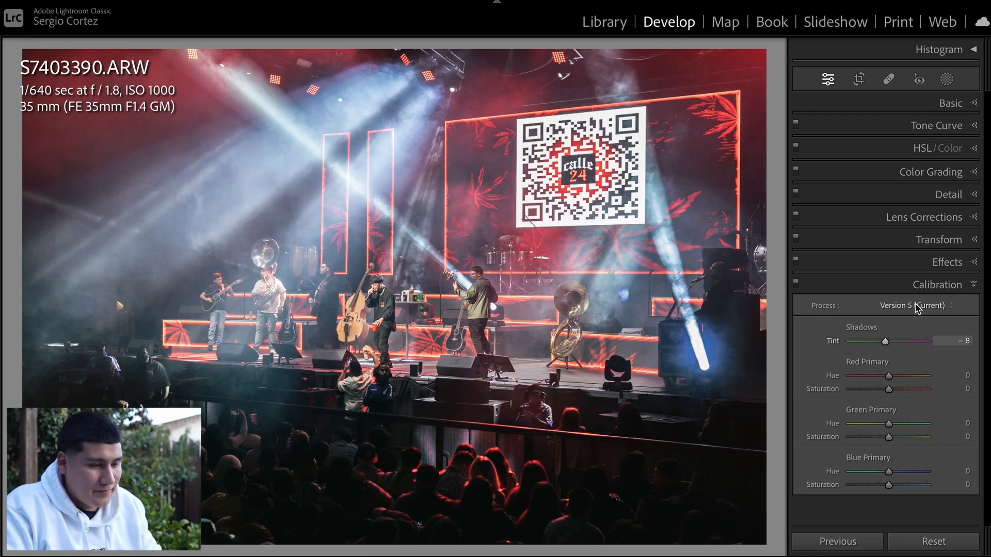
pyautogui.click(956, 287)
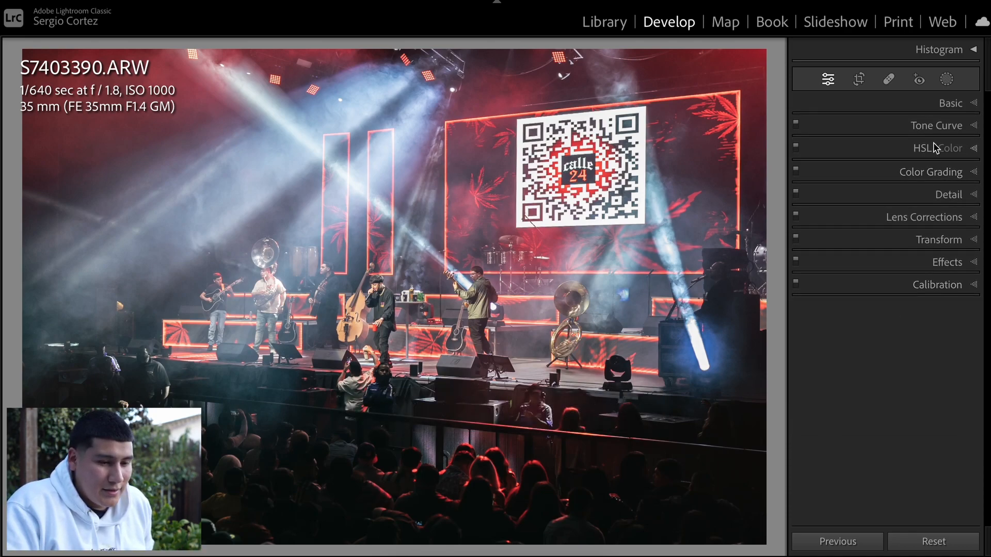
pyautogui.click(936, 99)
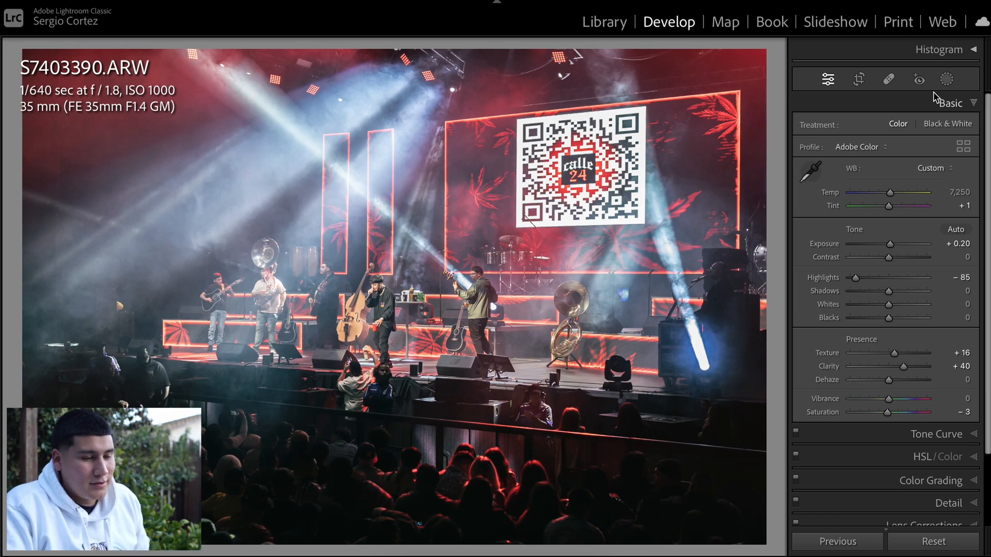